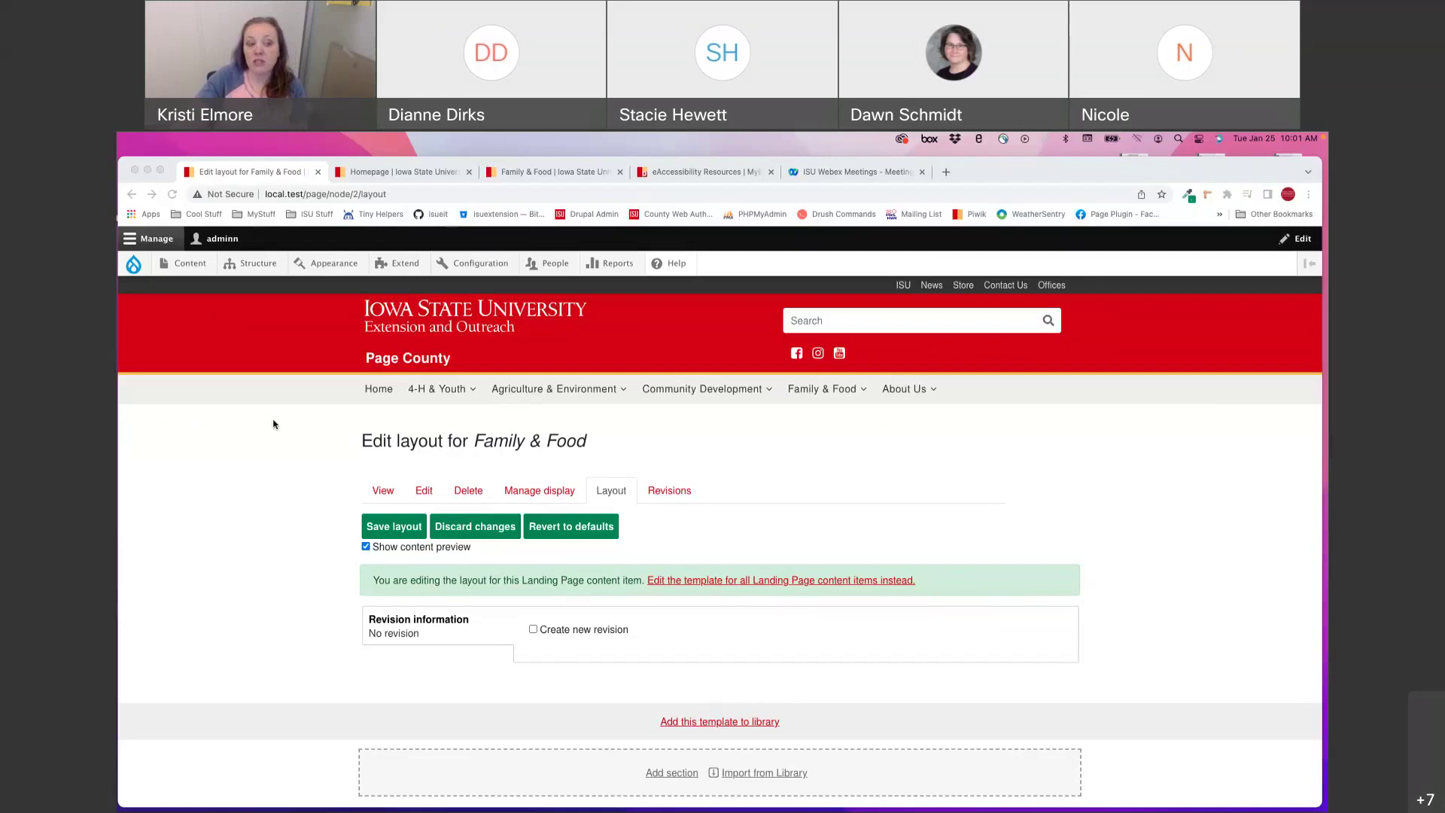
# Step: Import the Two Column Layout template from the library as a new section on the Family & Food layout
pyautogui.click(193, 340)
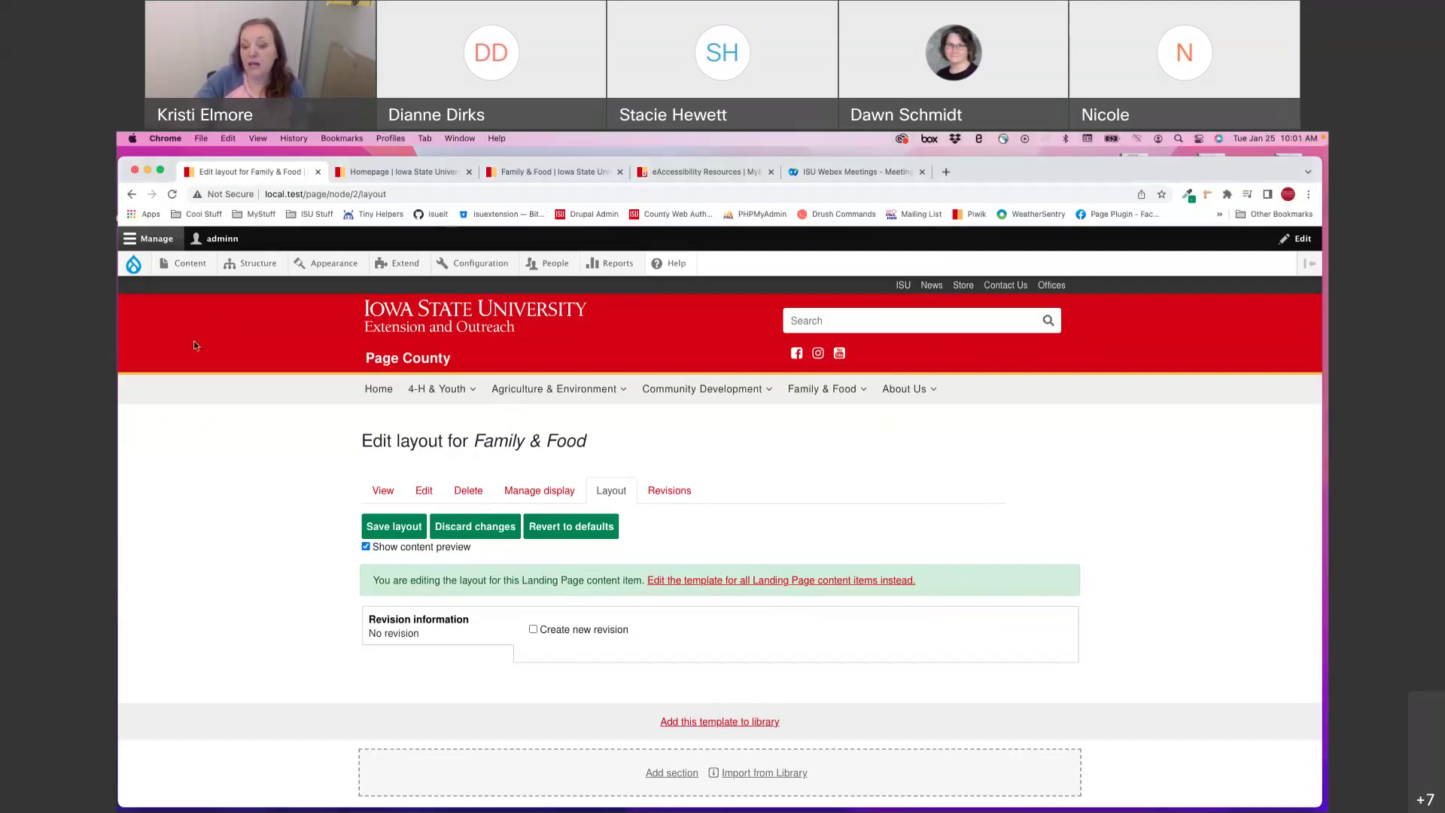
pyautogui.moveTo(184, 263)
pyautogui.moveTo(218, 288)
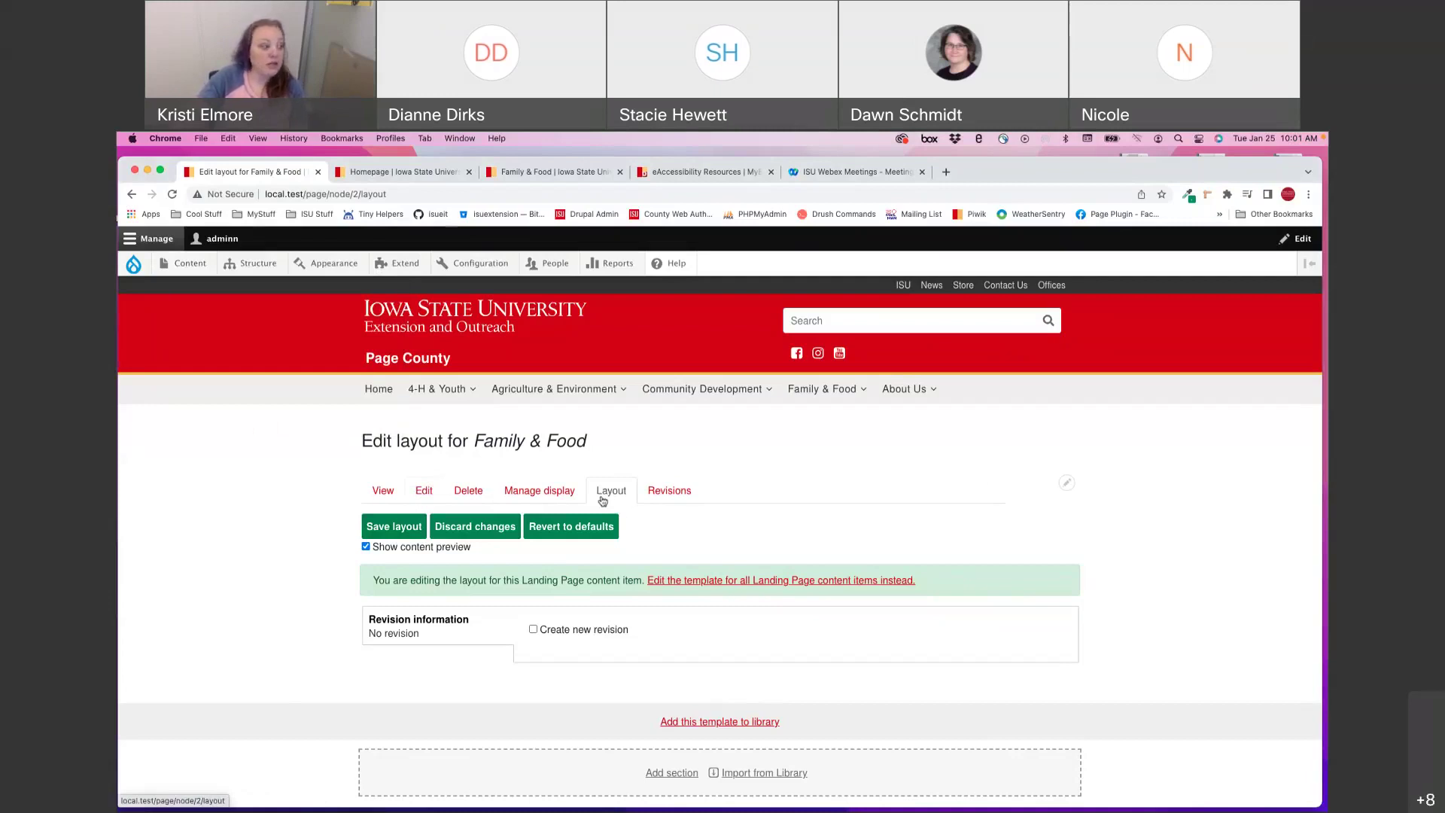
pyautogui.scroll(-2, 602, 500)
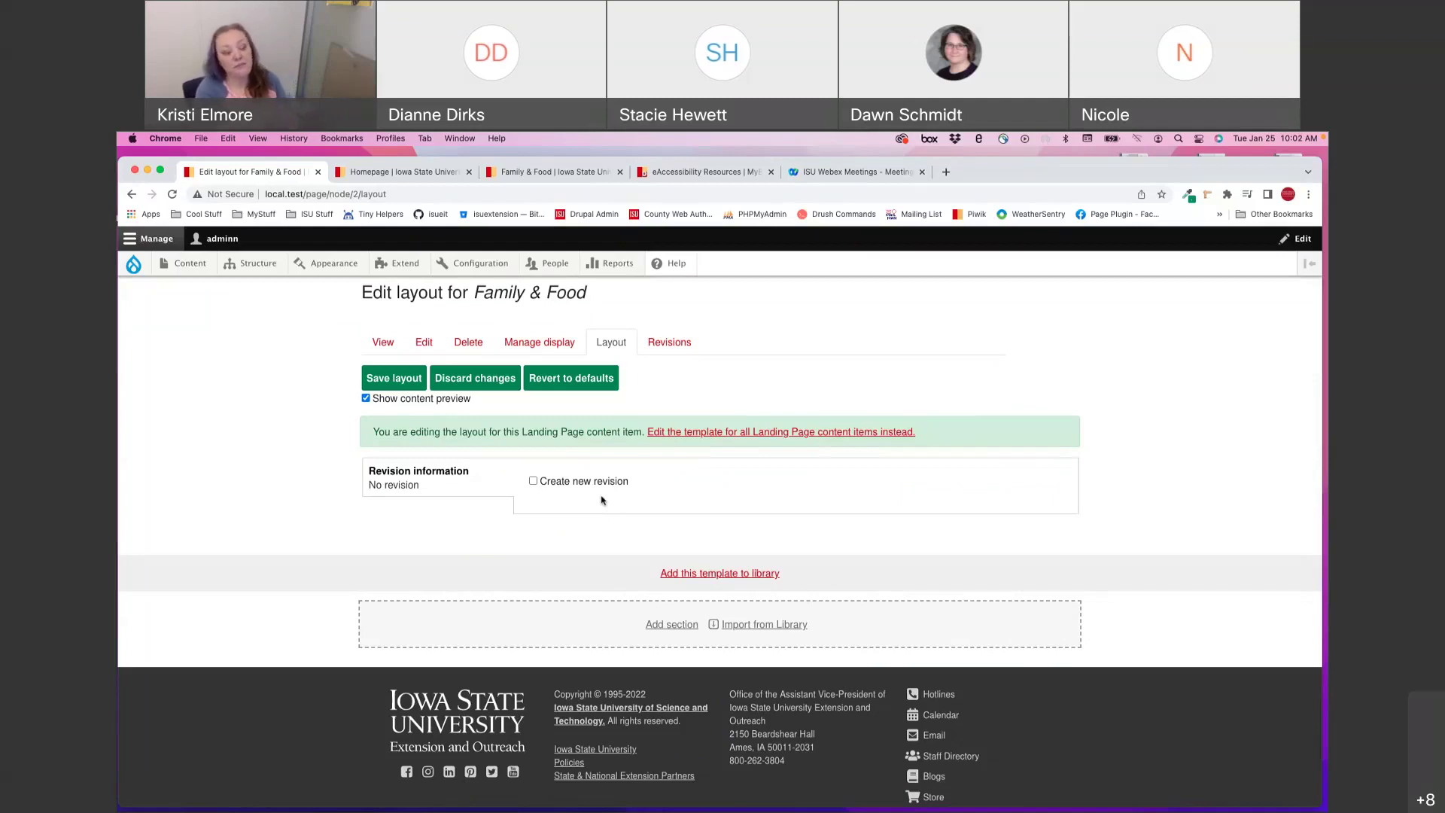
pyautogui.scroll(-1, 650, 547)
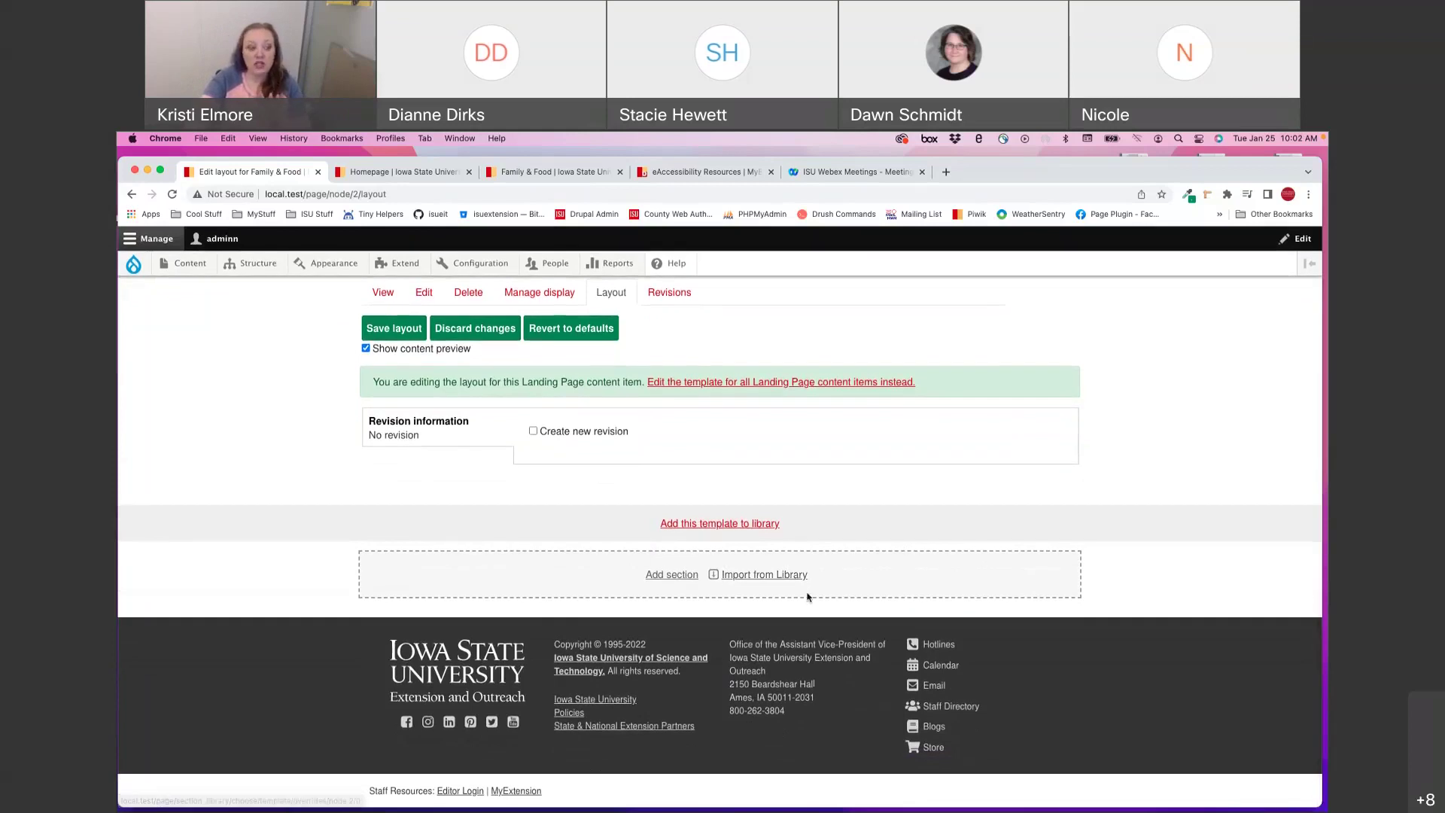
pyautogui.click(784, 577)
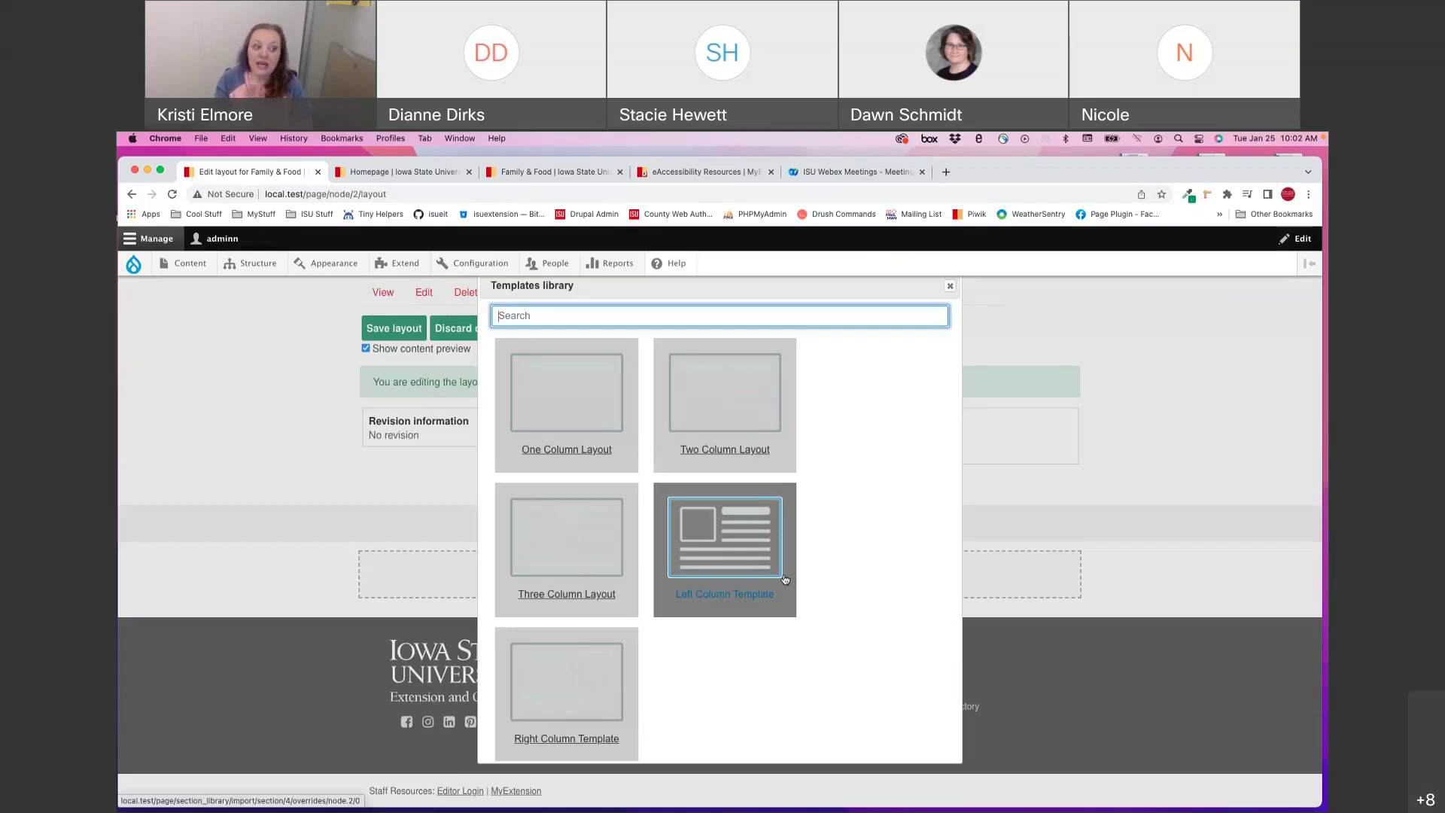
pyautogui.click(757, 431)
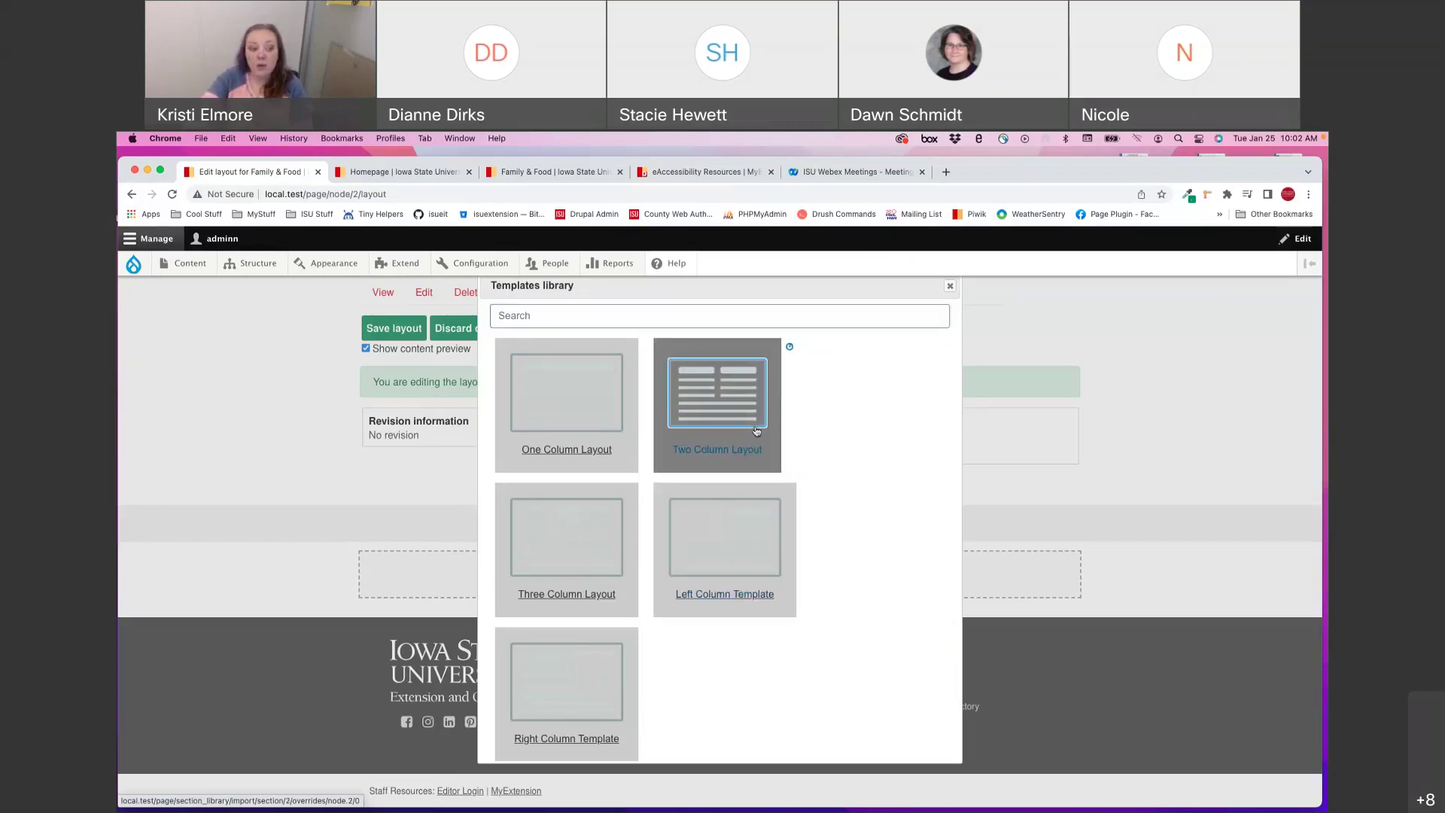
pyautogui.scroll(-5, 579, 509)
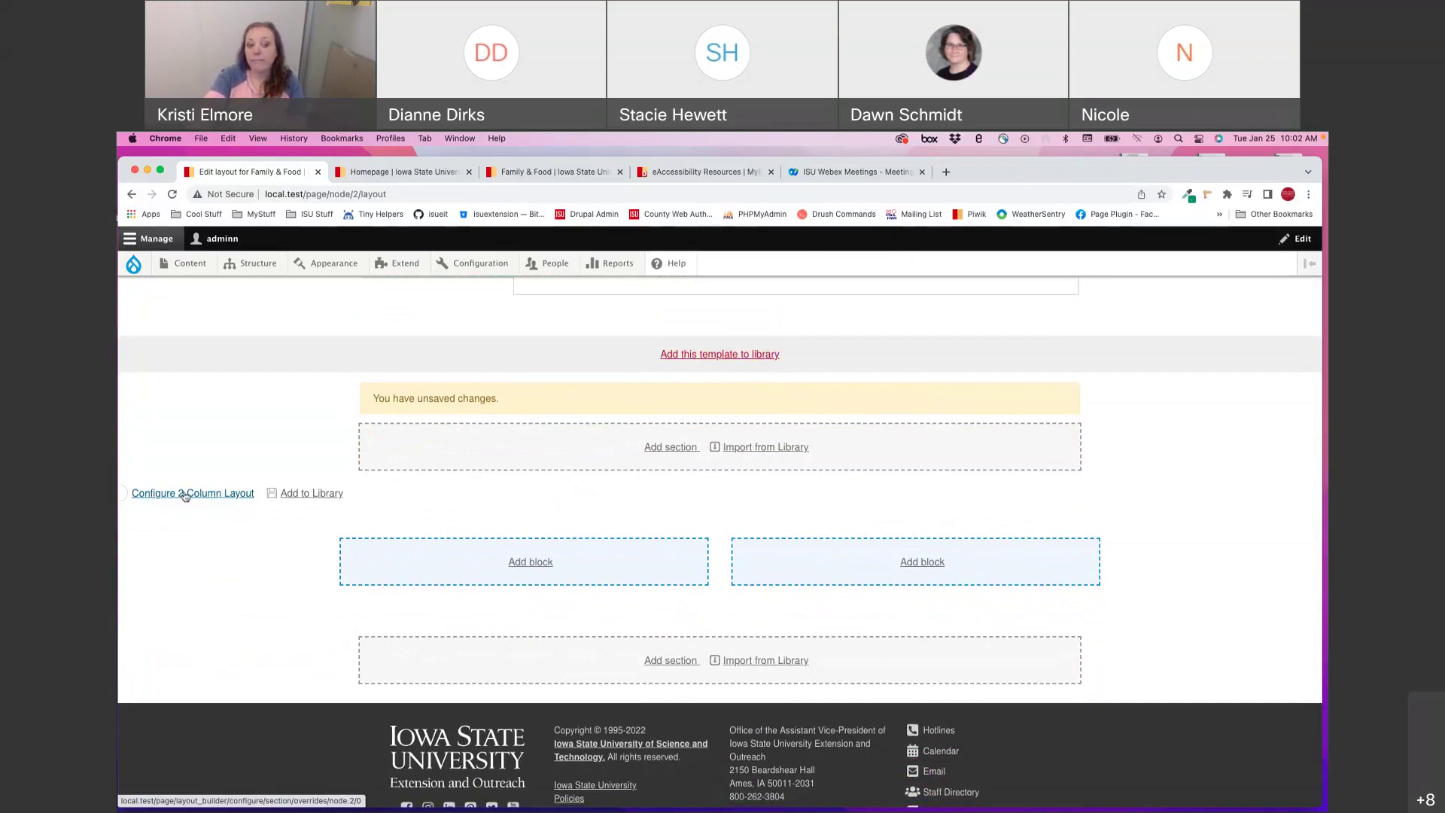
pyautogui.click(185, 494)
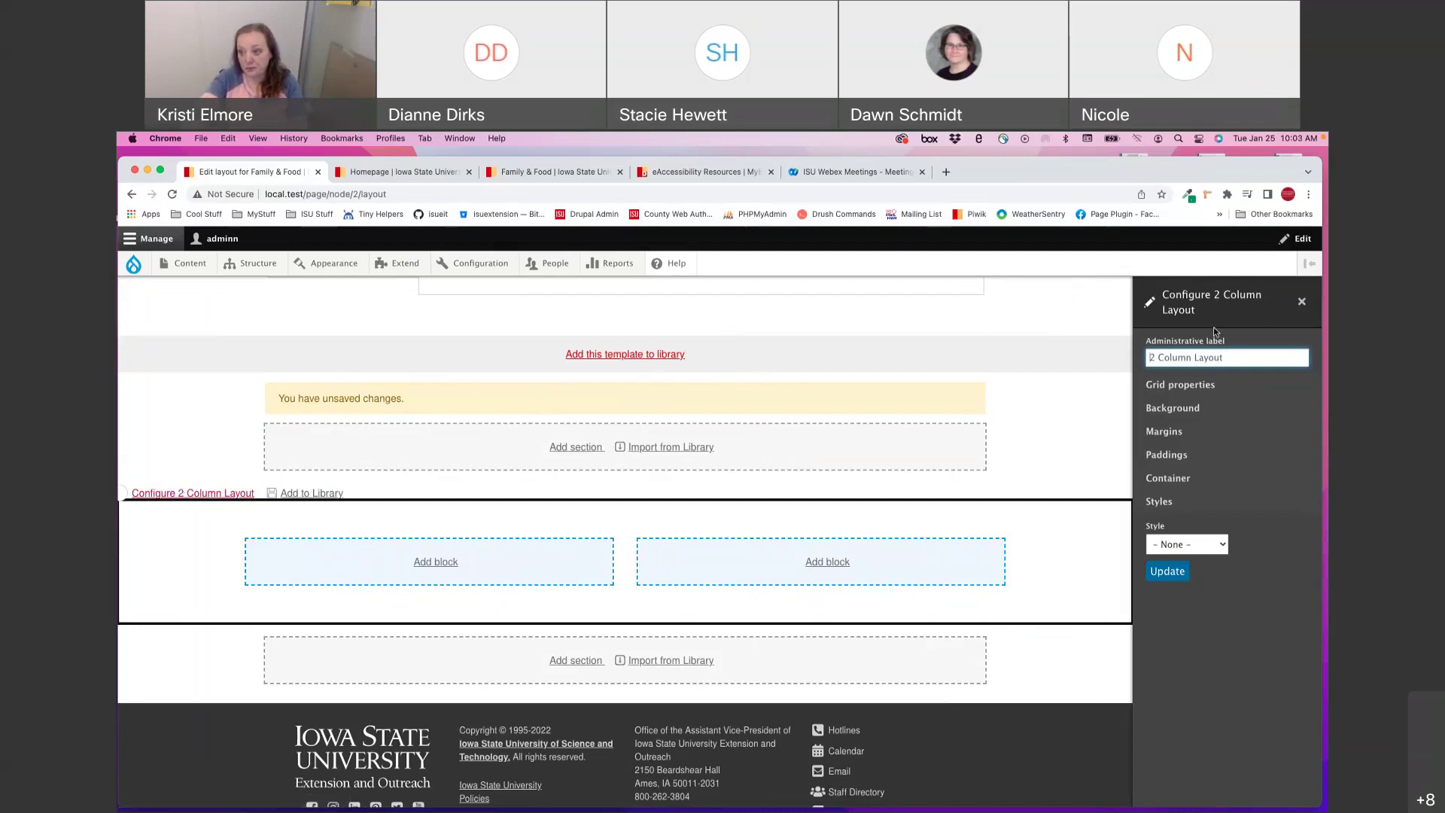
pyautogui.click(1302, 301)
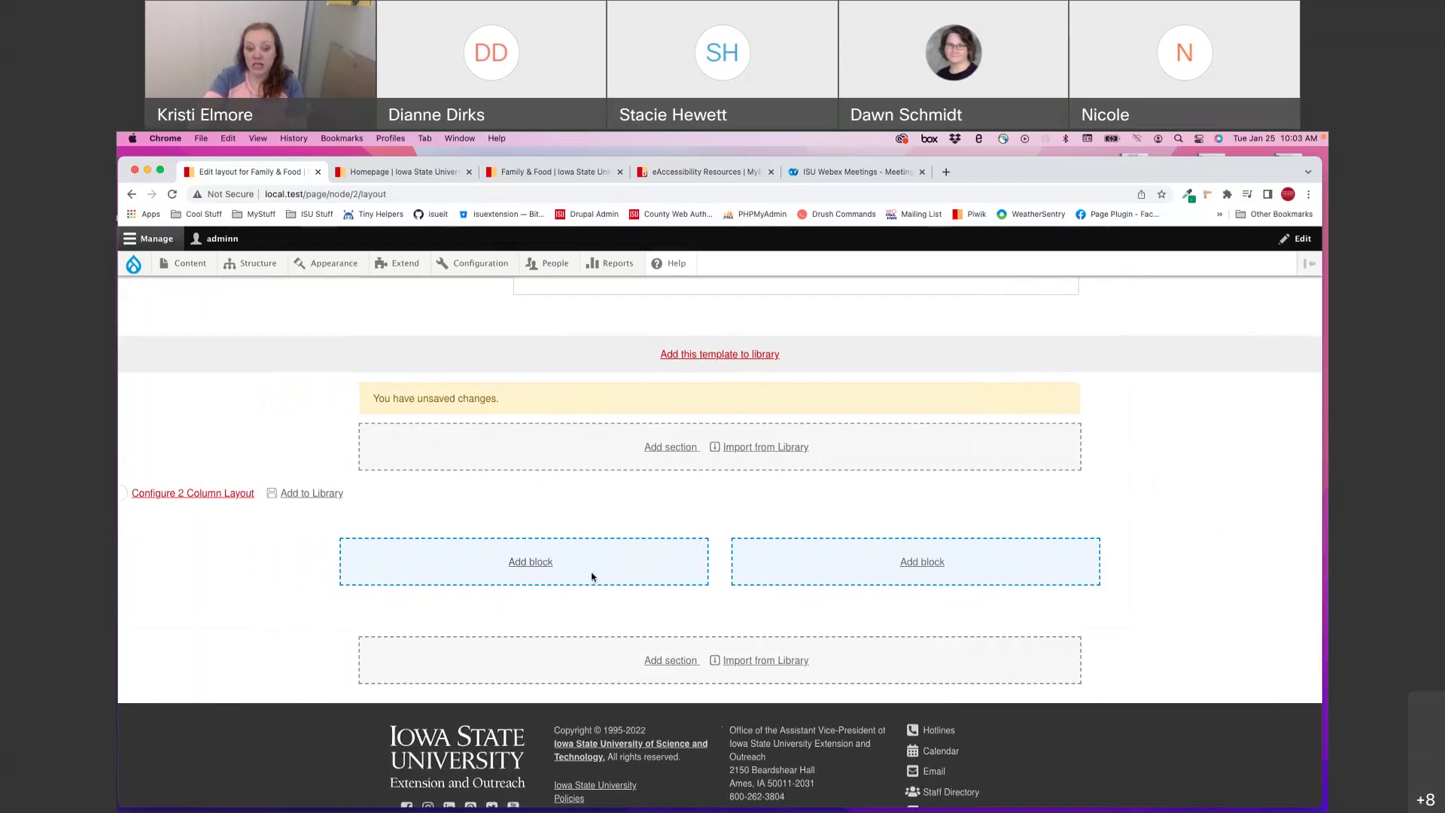
pyautogui.click(775, 448)
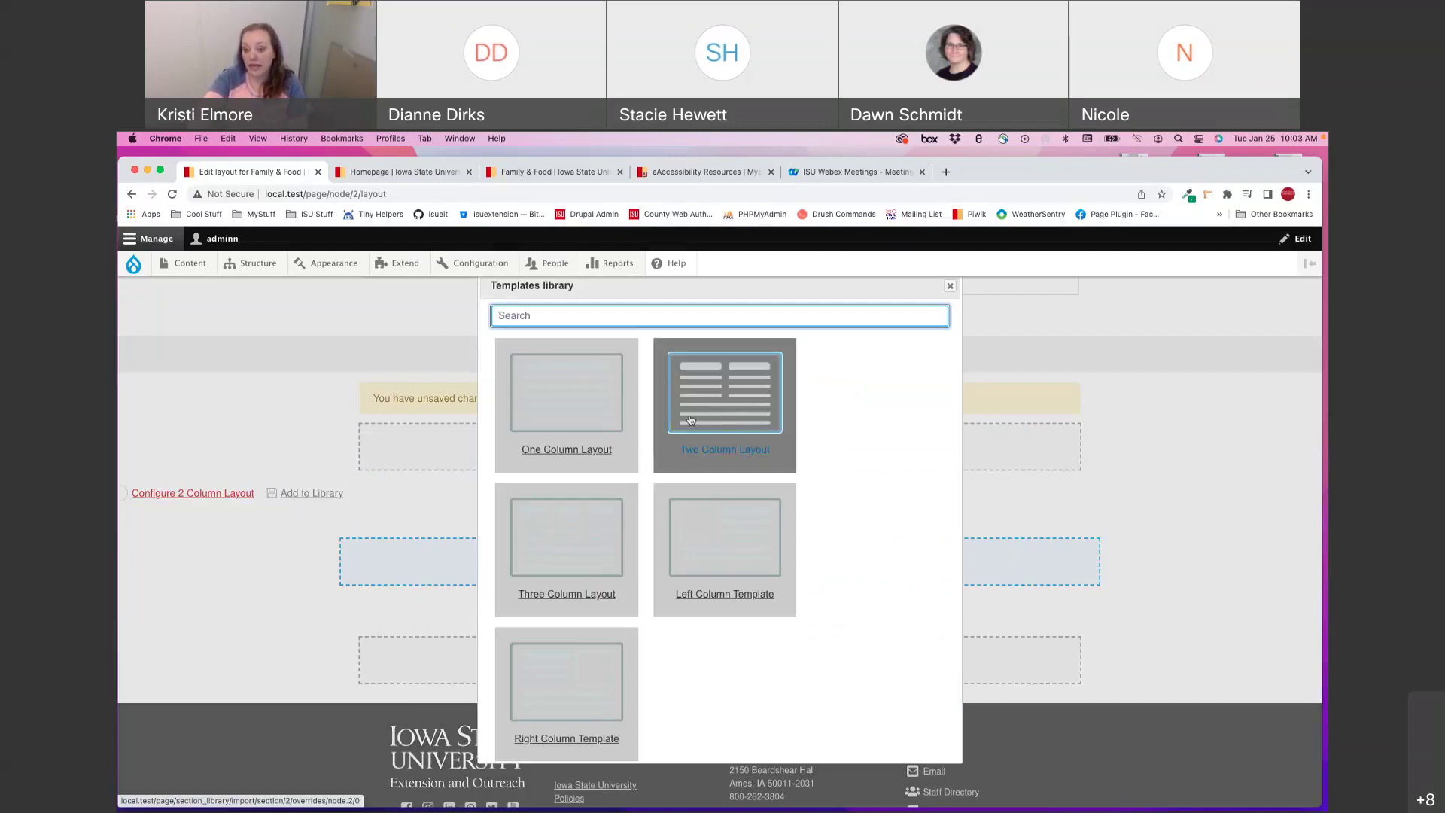
pyautogui.click(951, 286)
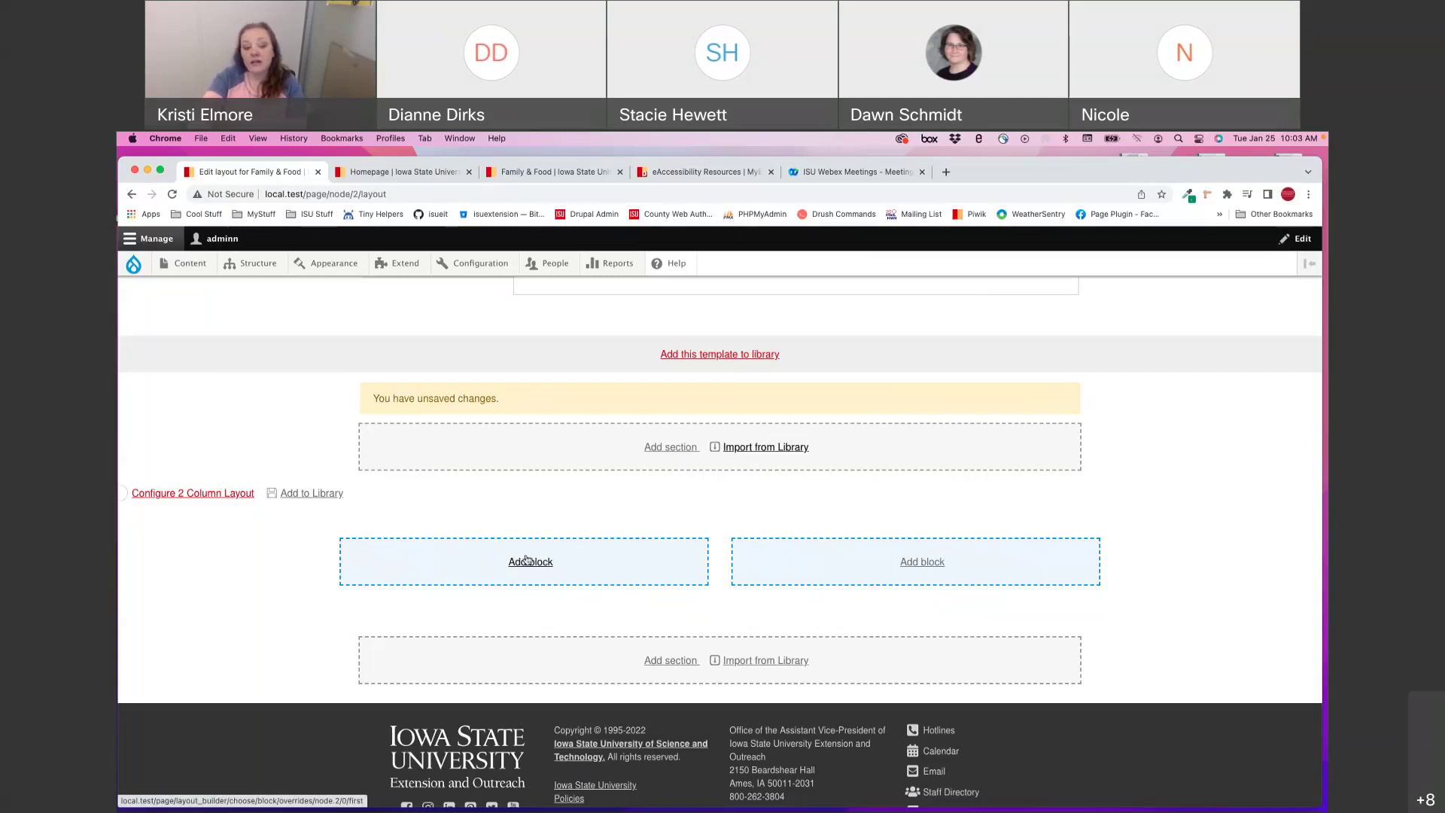
# Step: Start a new Basic Content custom block in the two-column section's left column
pyautogui.click(527, 562)
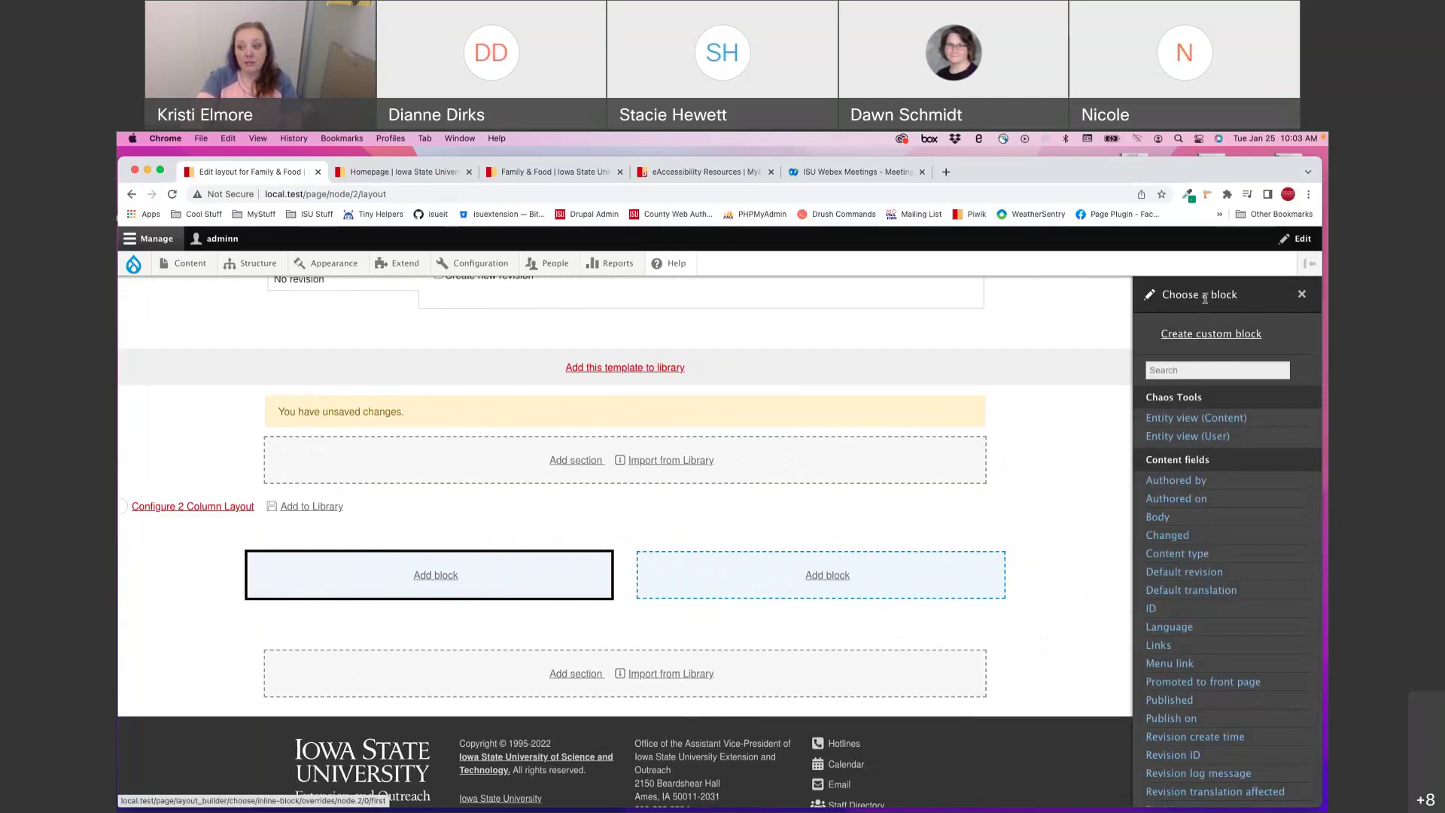
pyautogui.click(1197, 338)
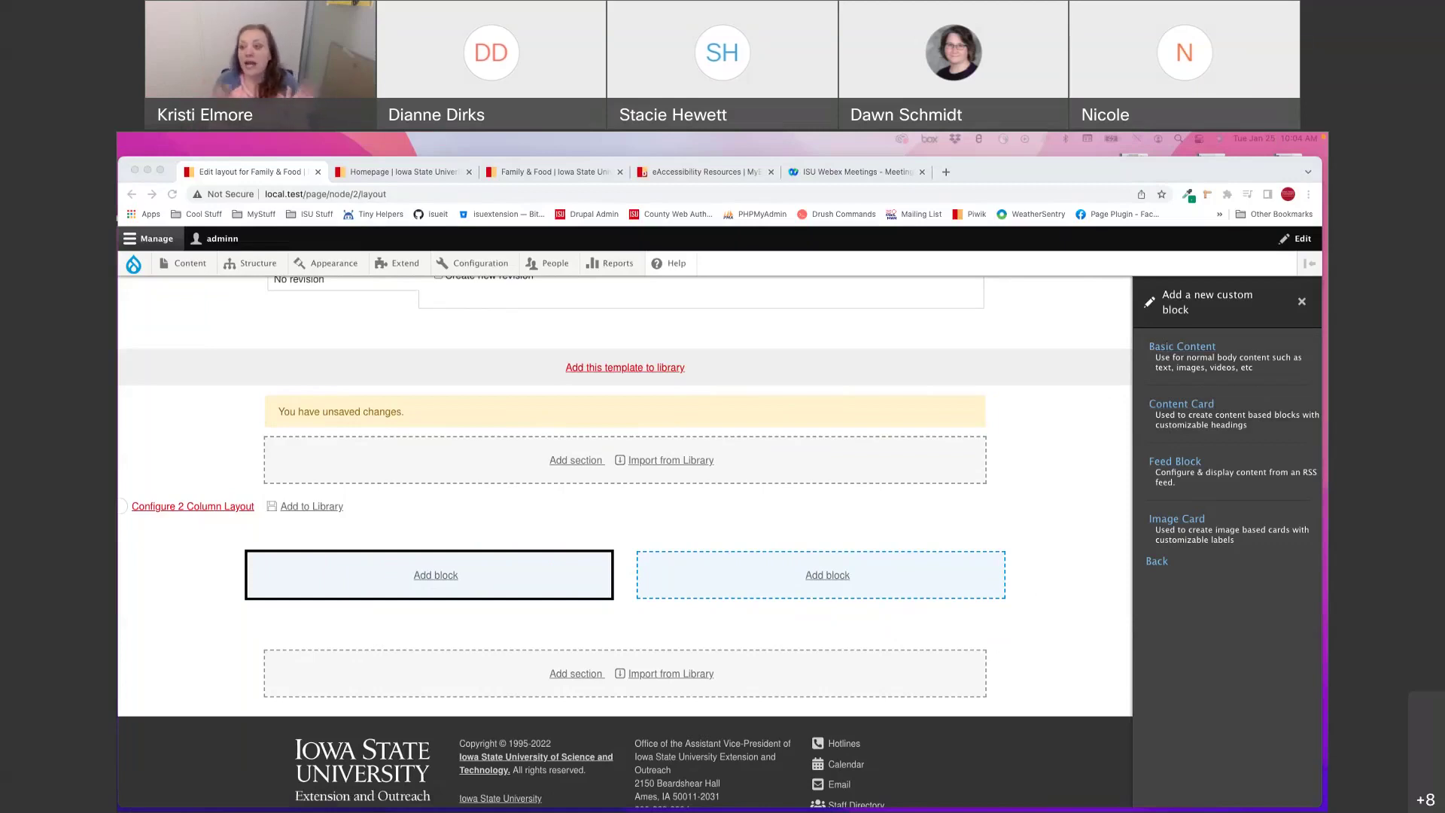
pyautogui.click(1209, 368)
pyautogui.click(1171, 370)
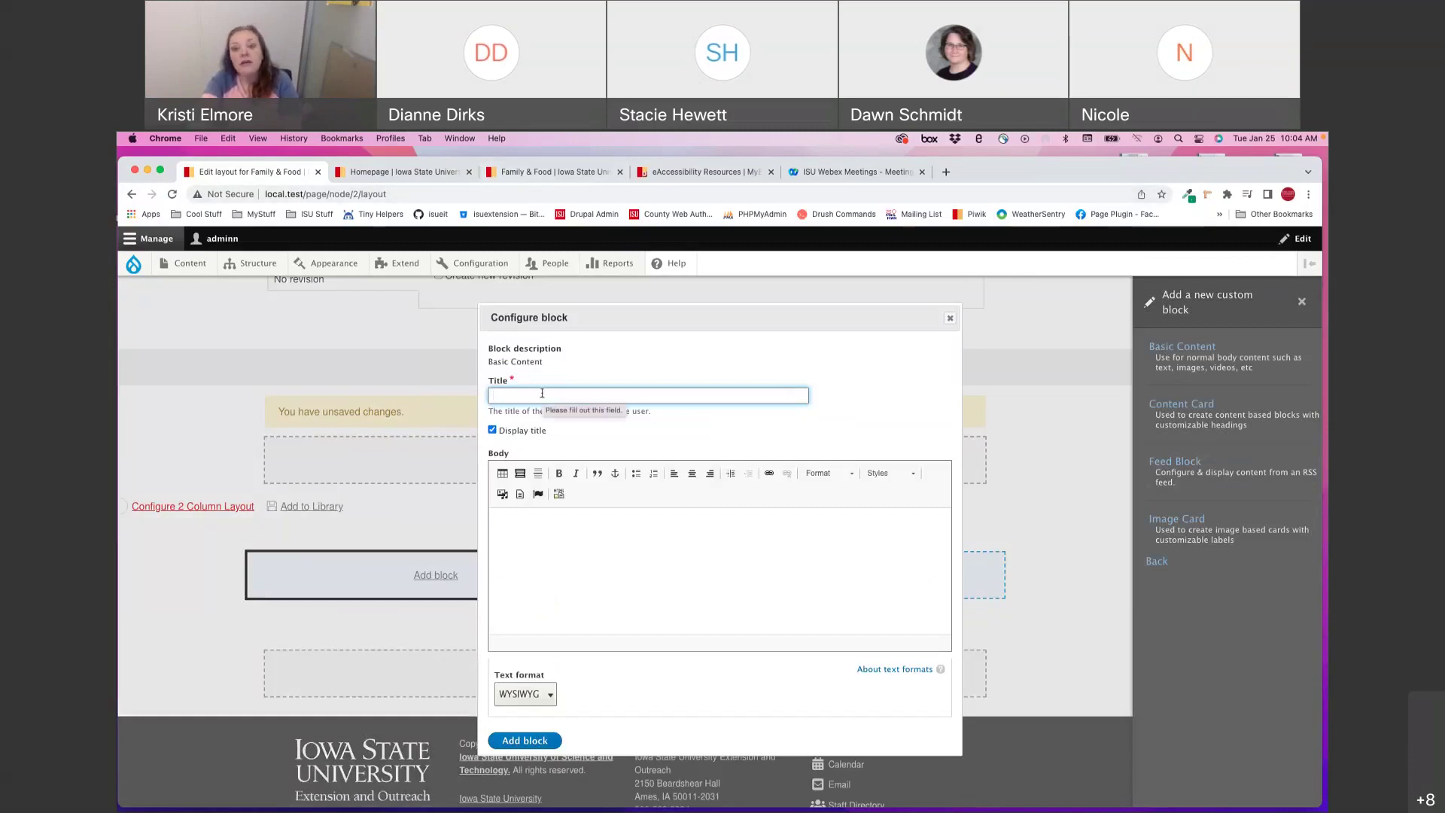
# Step: Add a '4-H Description' block with body 'This my content that I want to see'
pyautogui.click(493, 430)
pyautogui.click(493, 429)
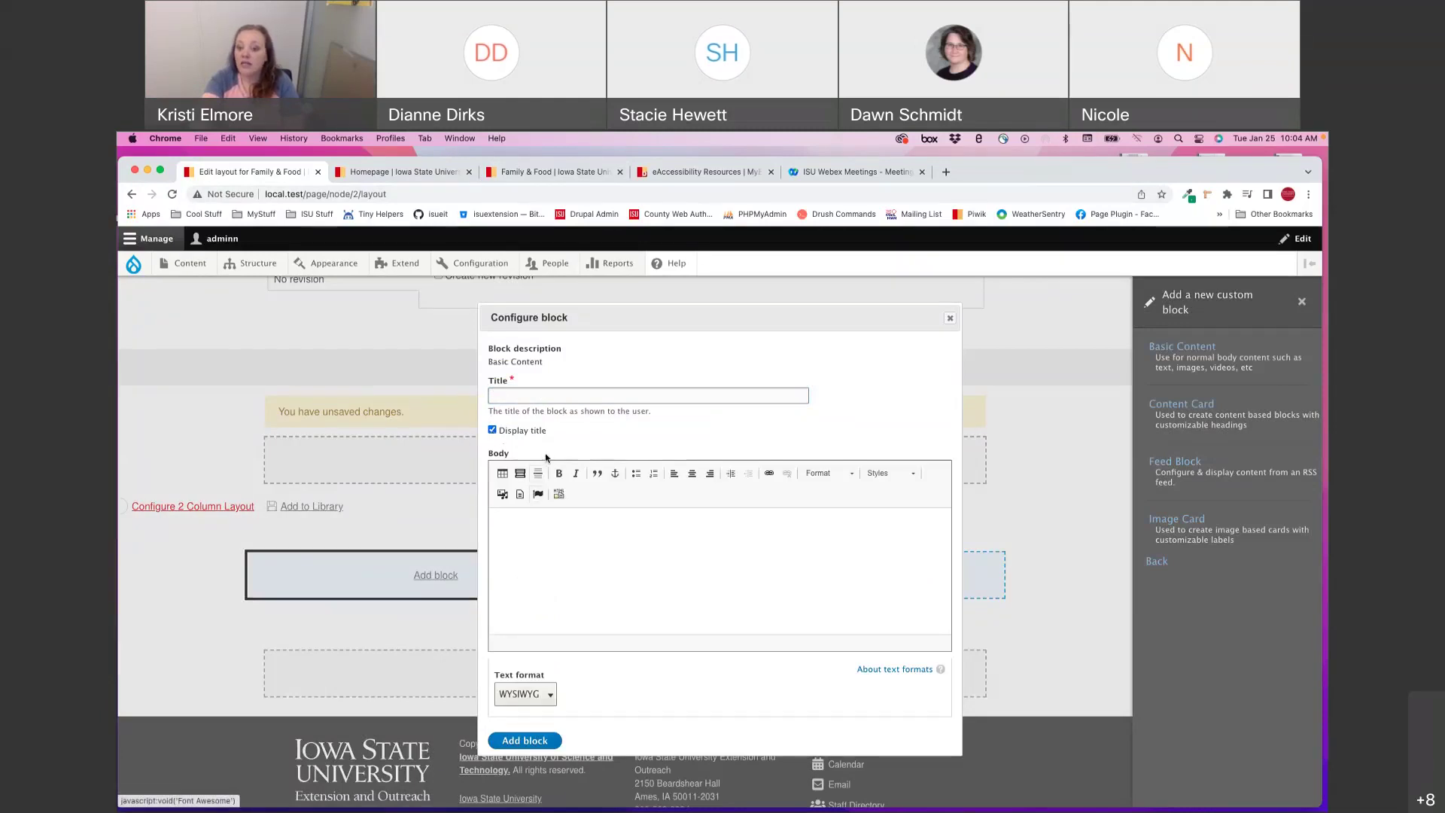
pyautogui.click(520, 553)
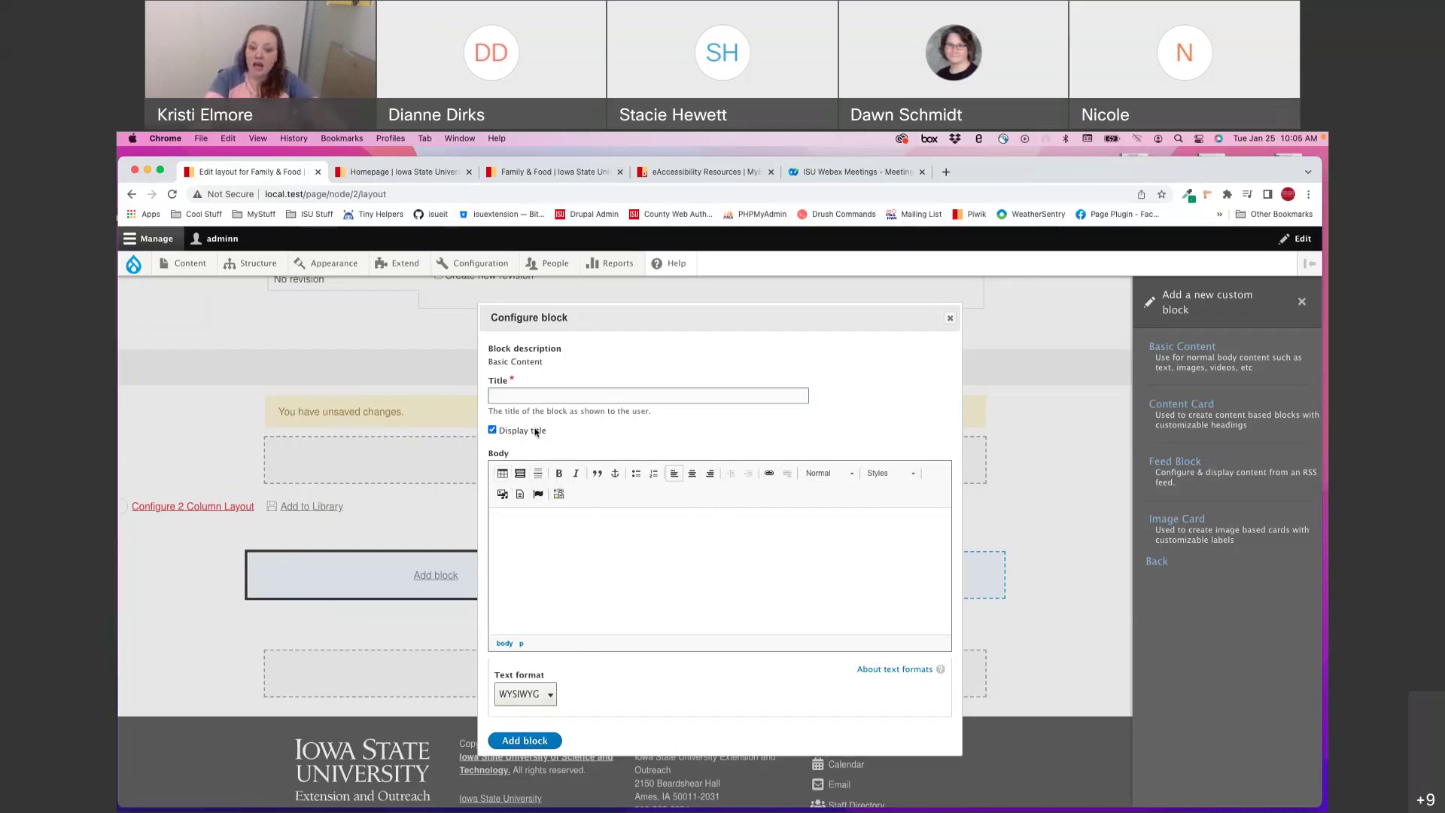
pyautogui.click(548, 392)
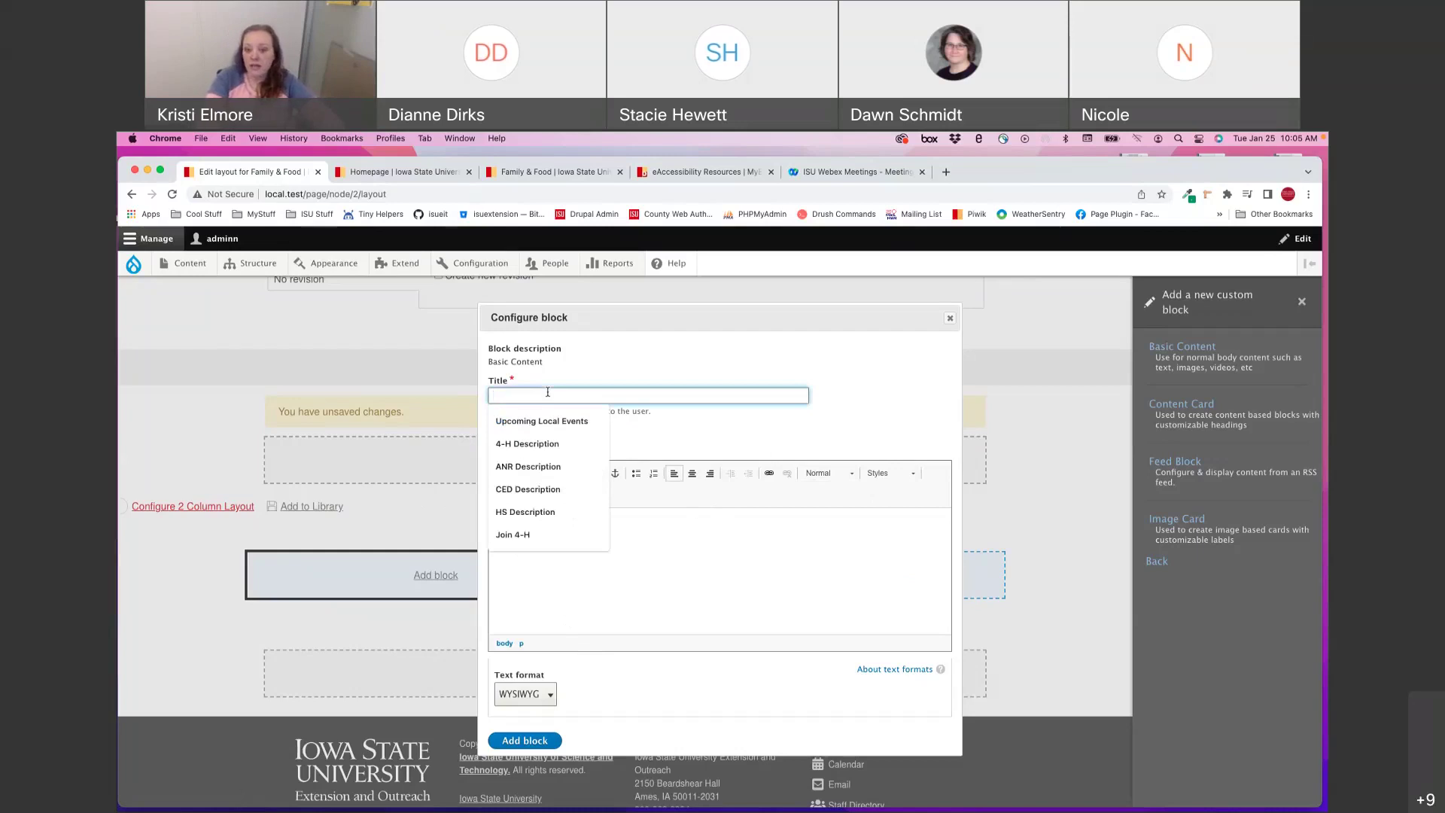
pyautogui.click(527, 443)
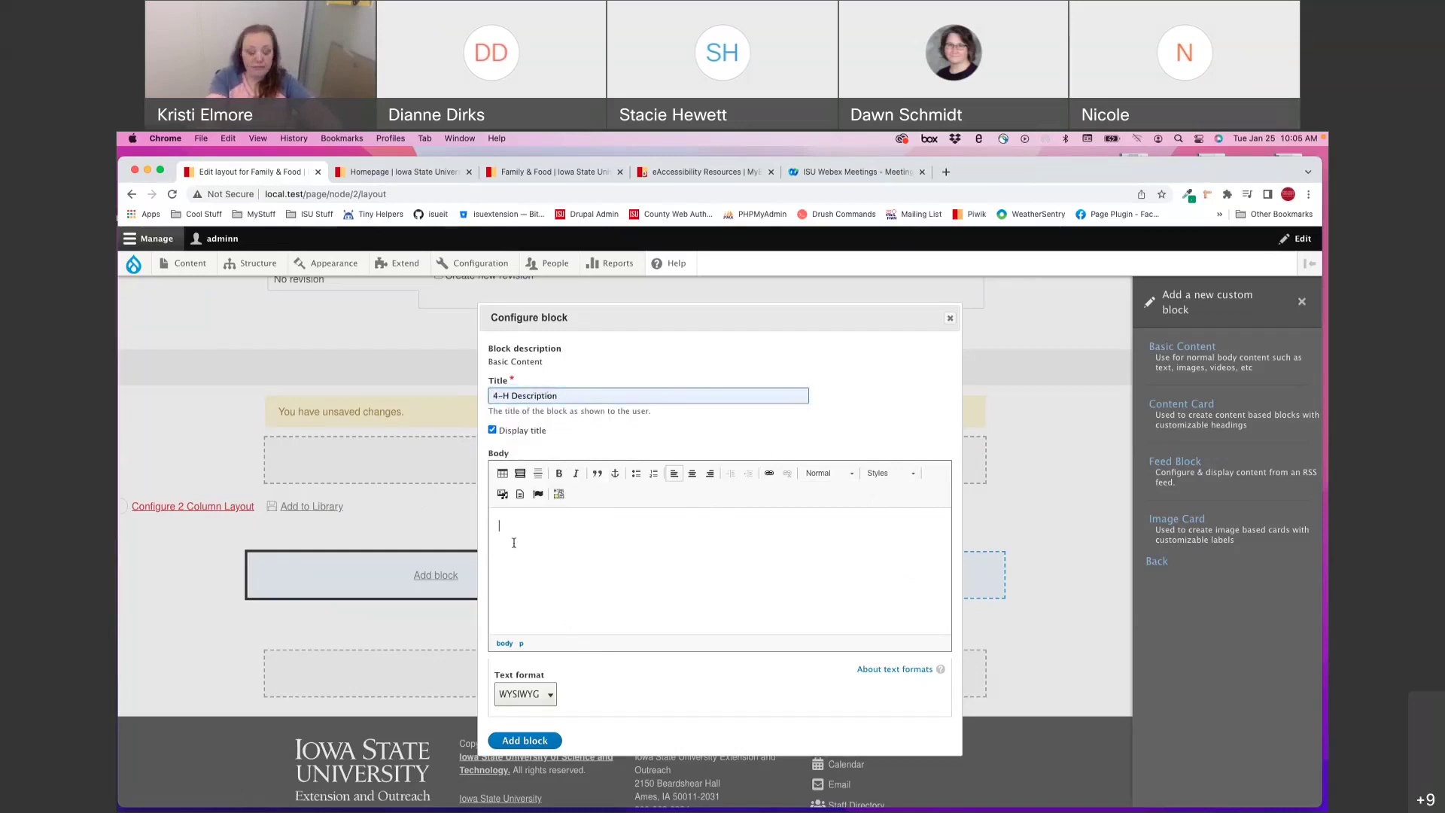
pyautogui.write('This my ')
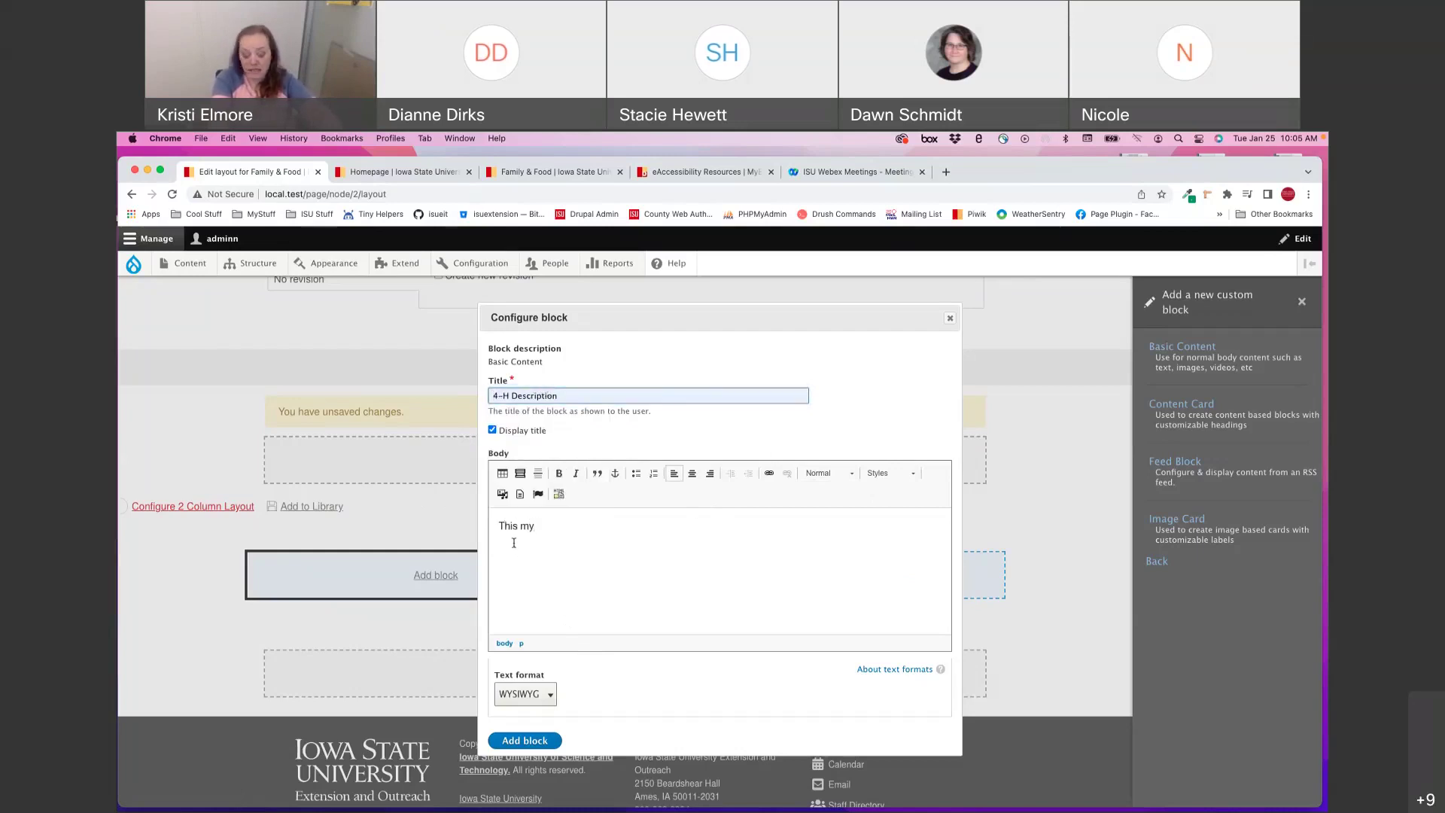
pyautogui.write('content that y')
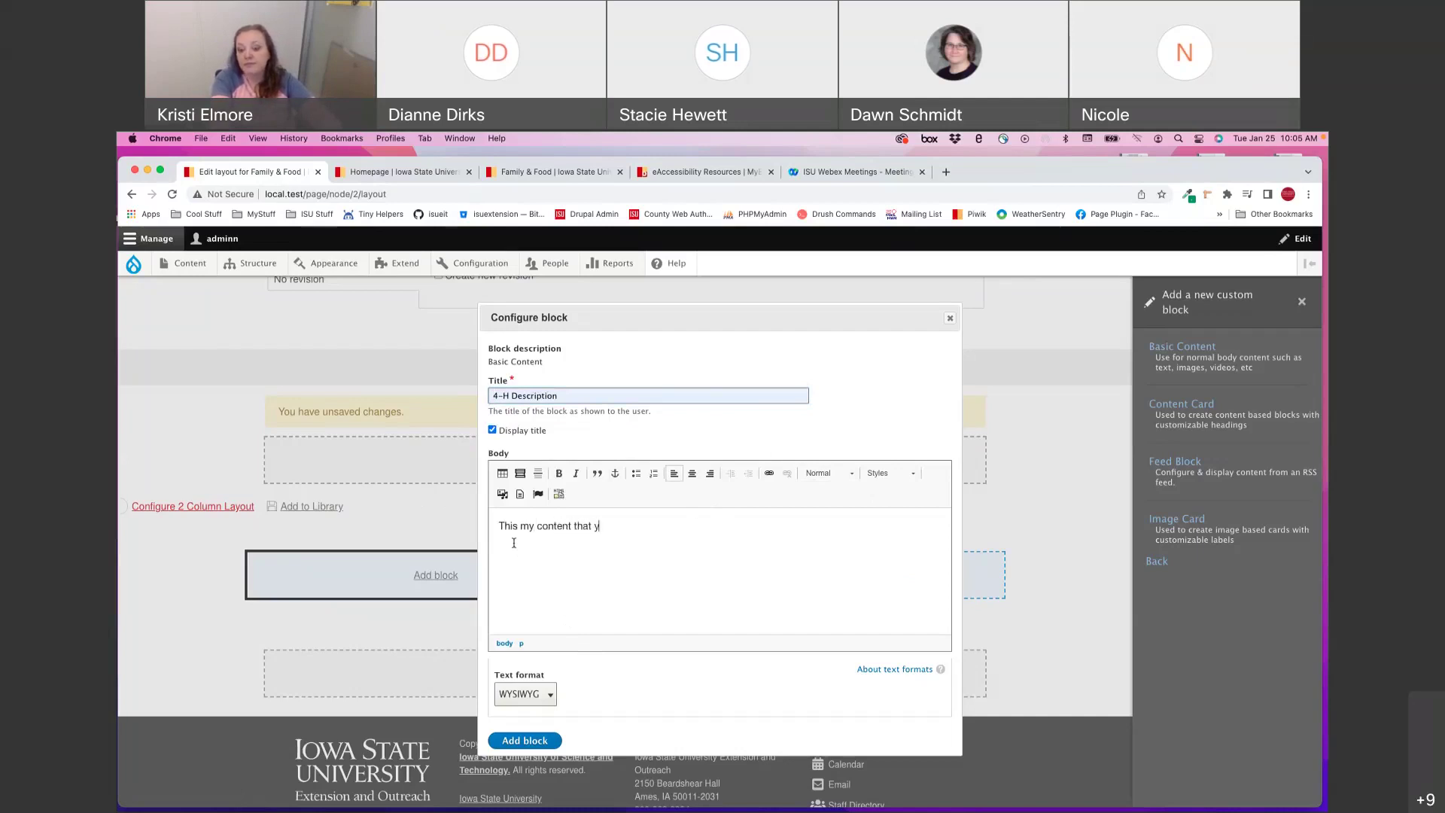
pyautogui.press('BackSpace')
pyautogui.write('I want to see')
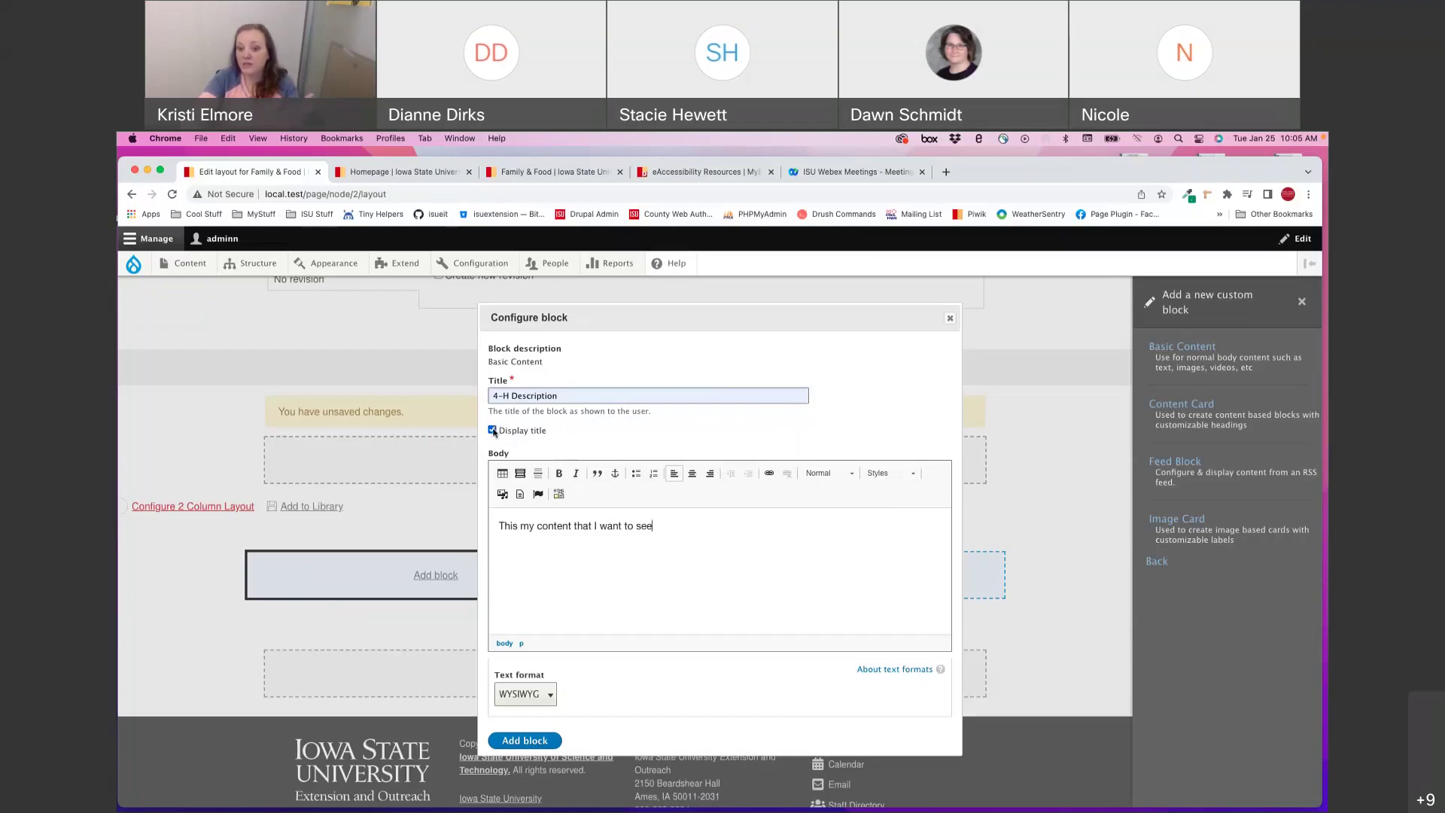
pyautogui.click(542, 742)
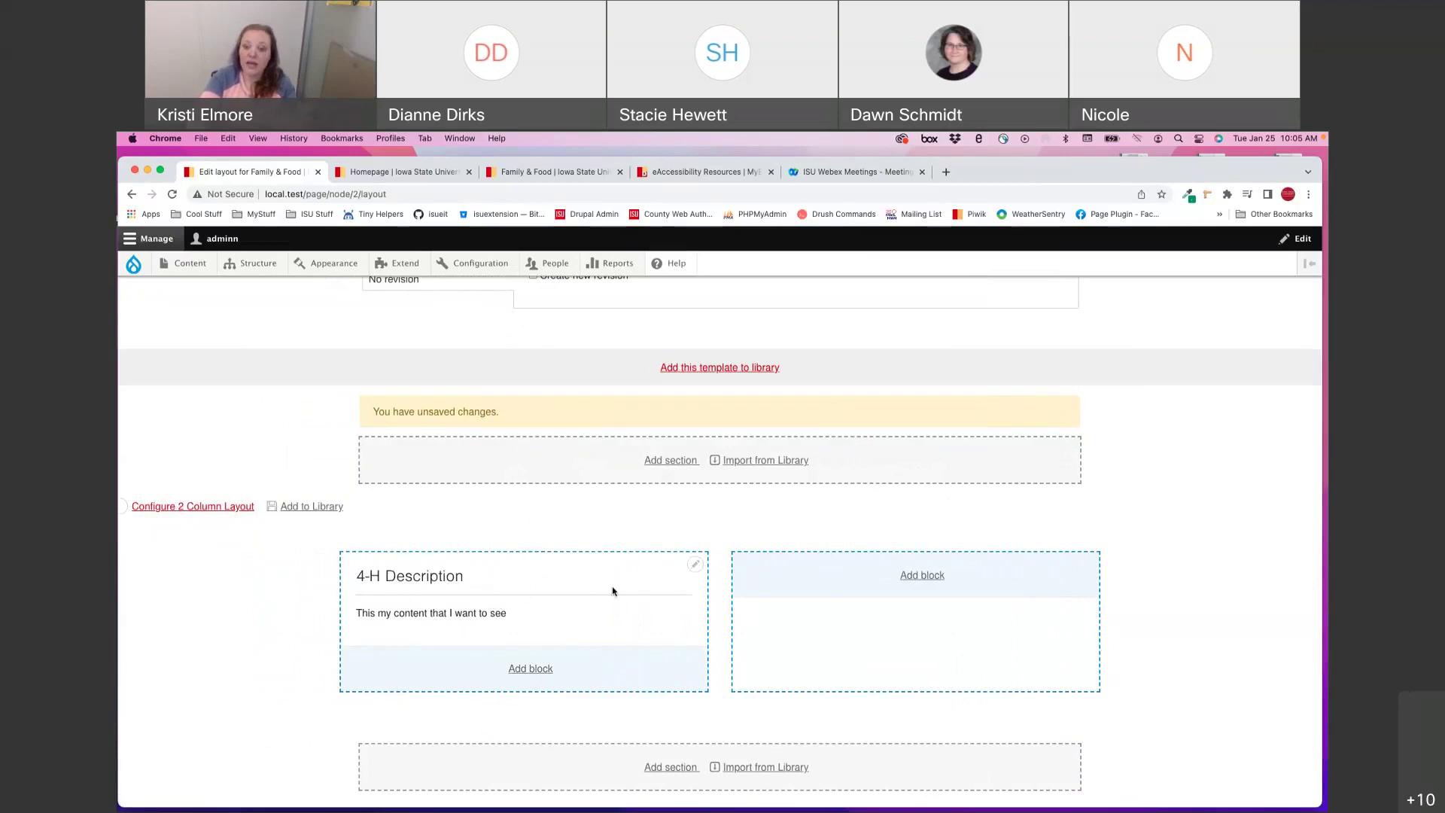
# Step: Open the live Family & Food layout and inspect the Spend Smart. Eat Smart. Blog block's options
pyautogui.click(694, 570)
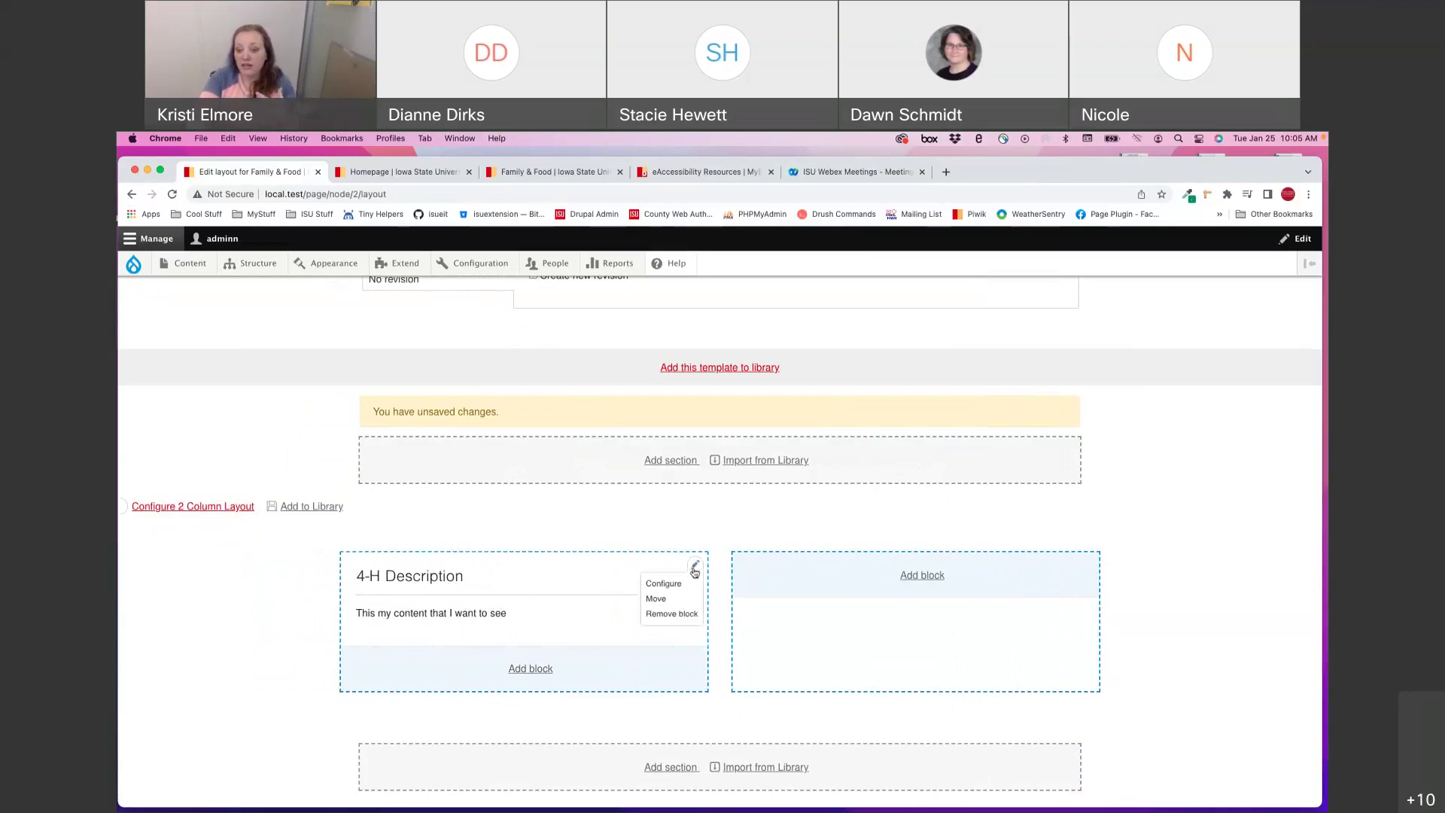
pyautogui.click(530, 173)
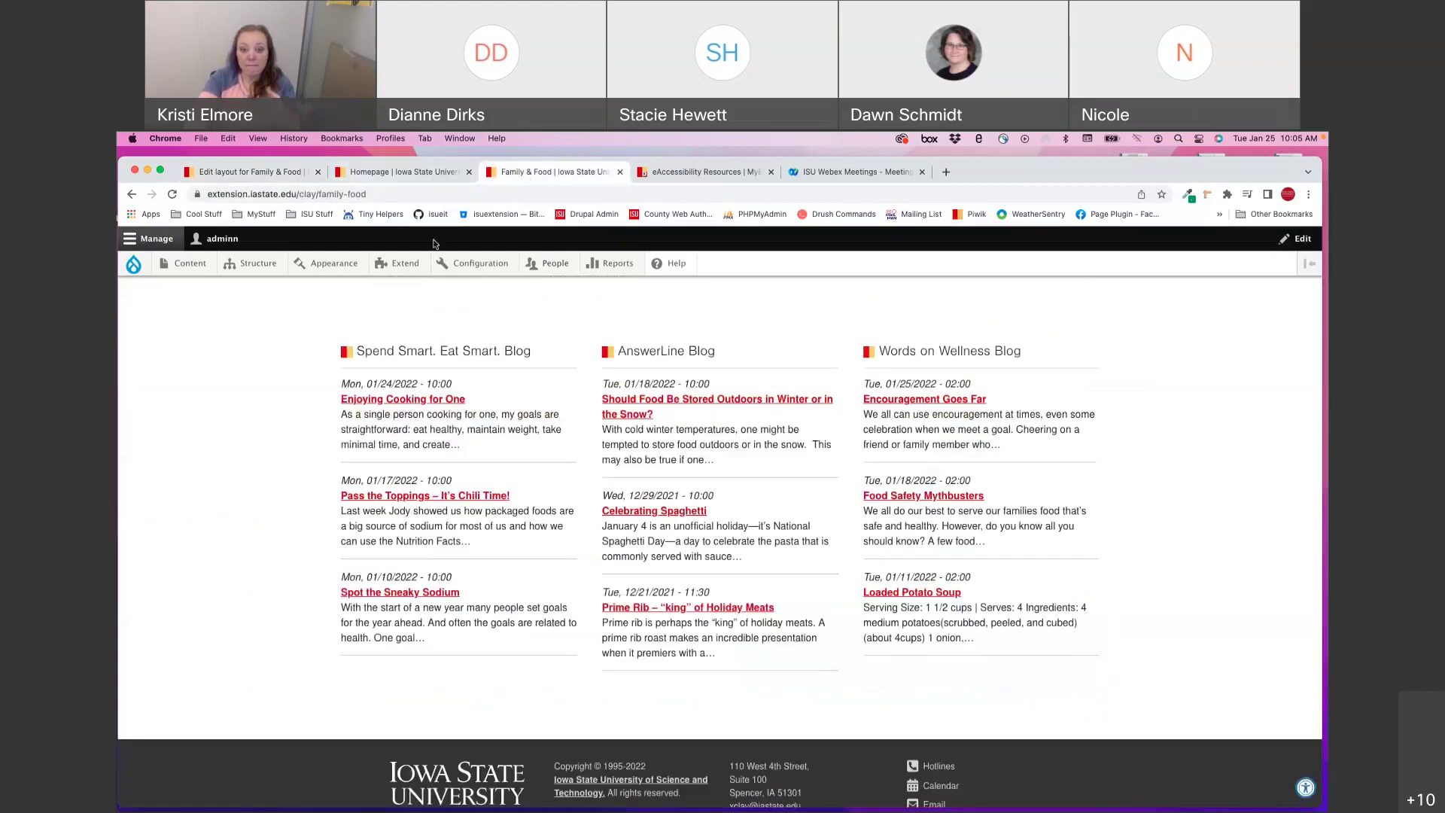
pyautogui.scroll(3, 590, 326)
pyautogui.scroll(3, 590, 326)
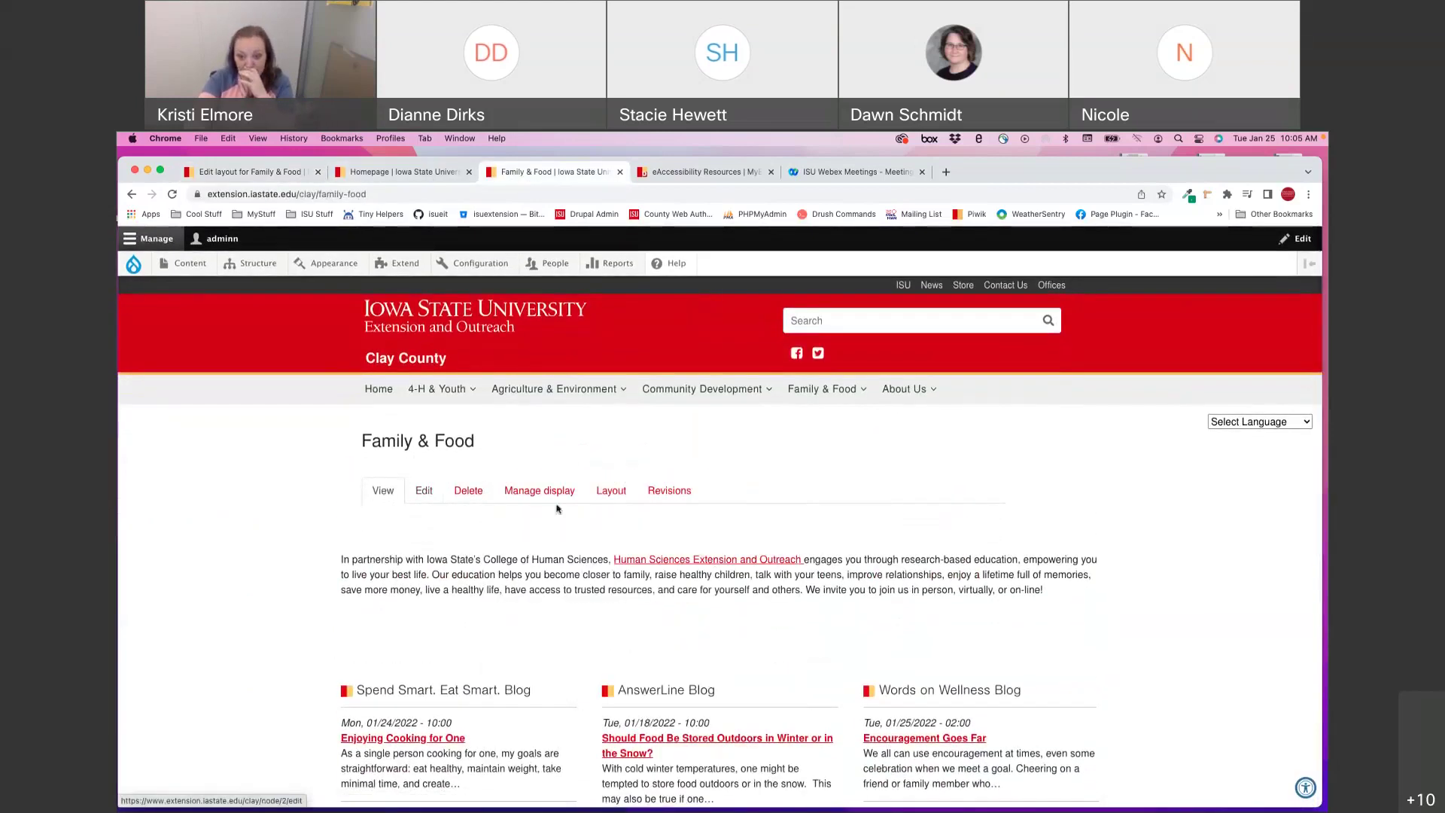
pyautogui.click(612, 490)
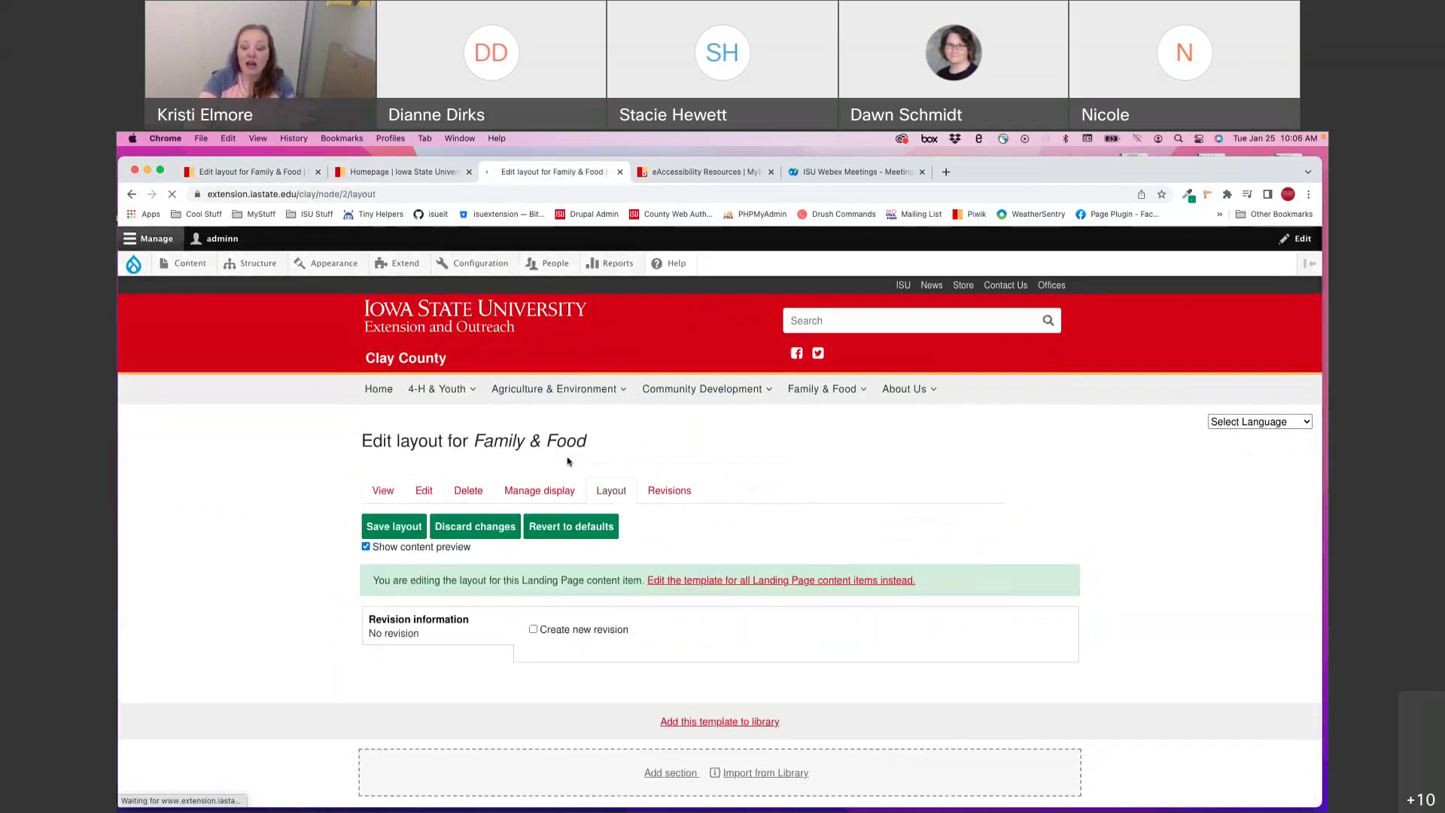
pyautogui.scroll(-12, 567, 462)
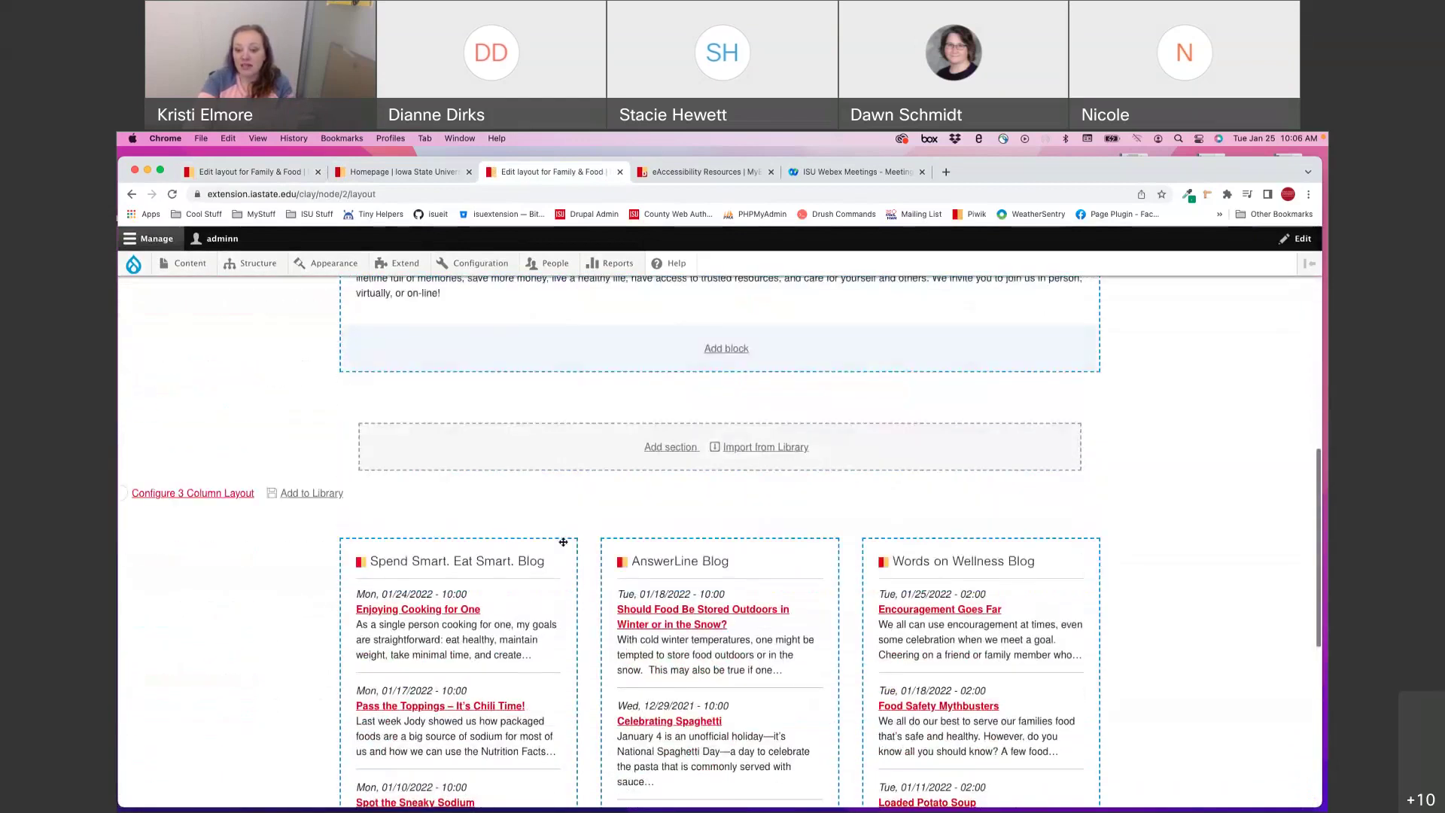
pyautogui.click(563, 548)
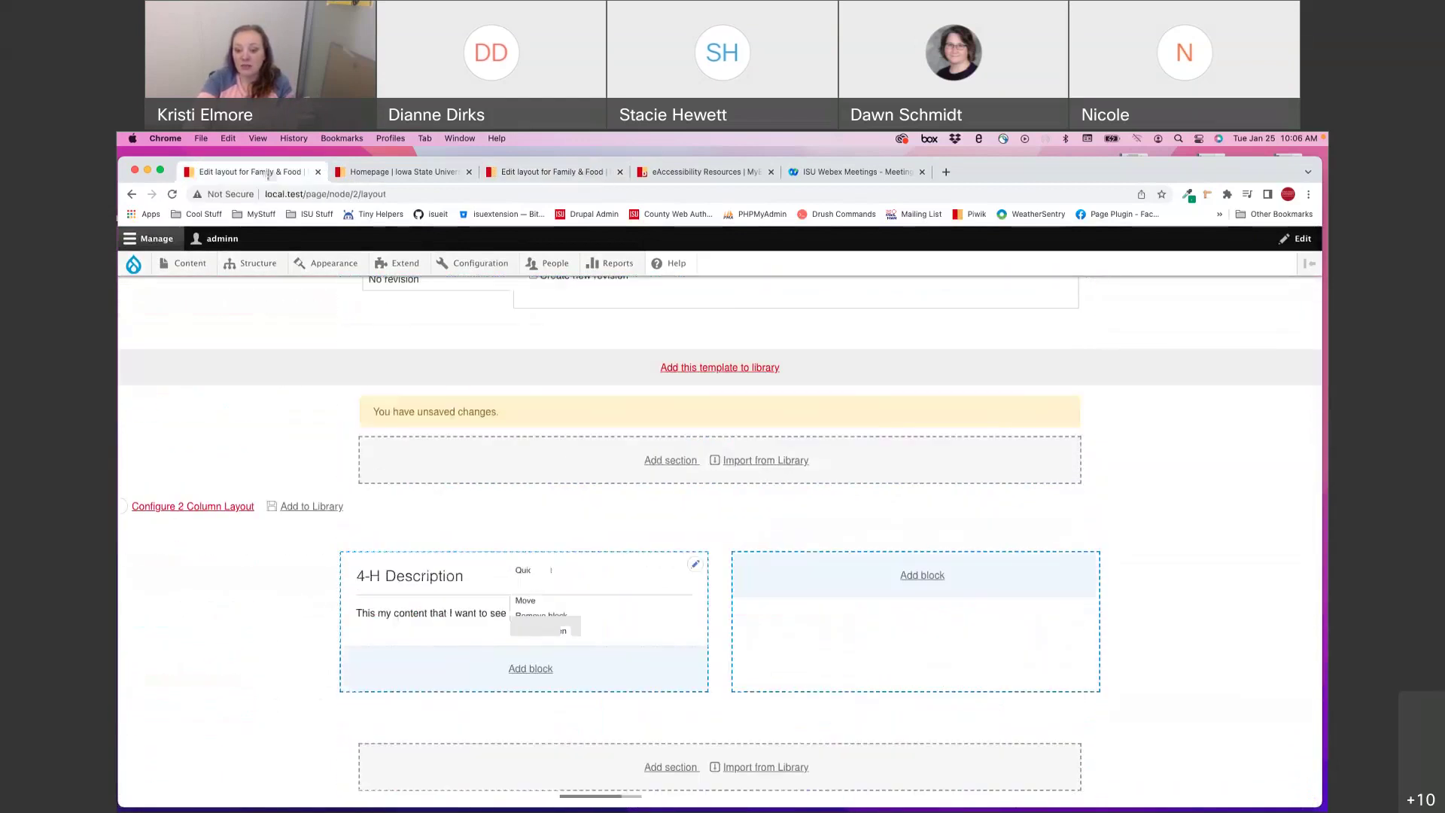
# Step: Compare the 4-H Description block's options with the live Spend Smart block, then return locally
pyautogui.click(695, 566)
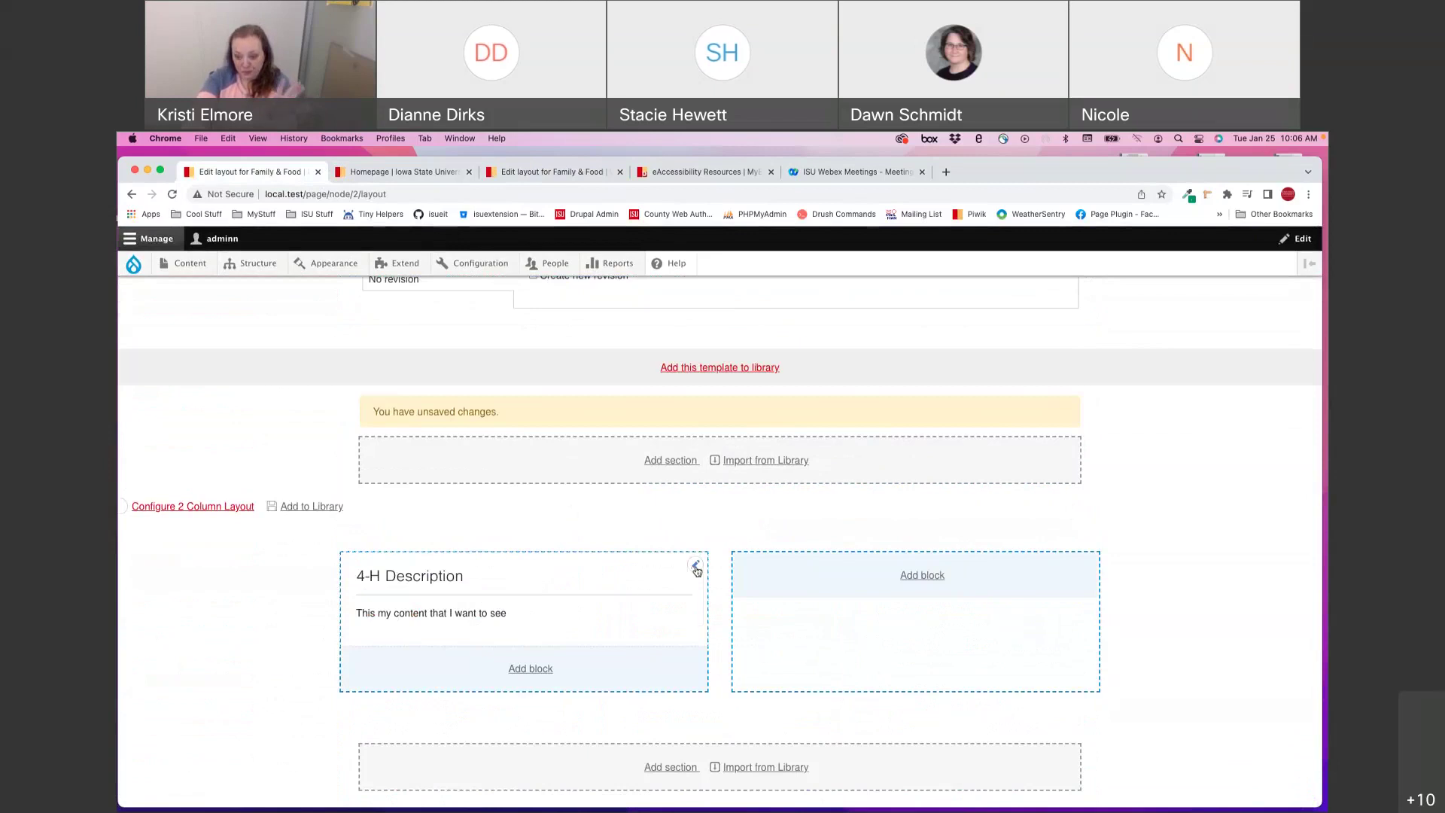
pyautogui.click(696, 566)
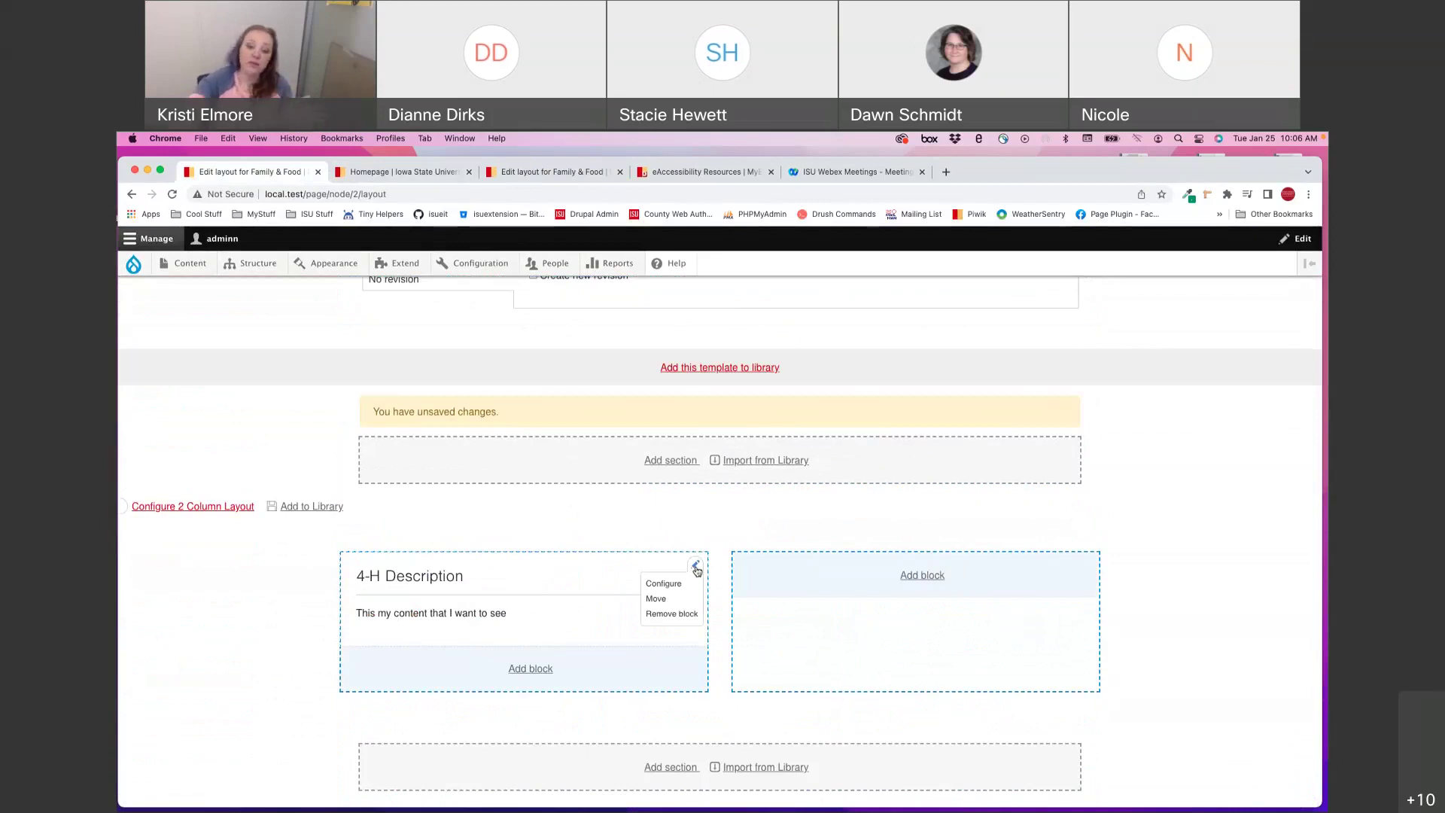
pyautogui.click(547, 179)
pyautogui.click(565, 551)
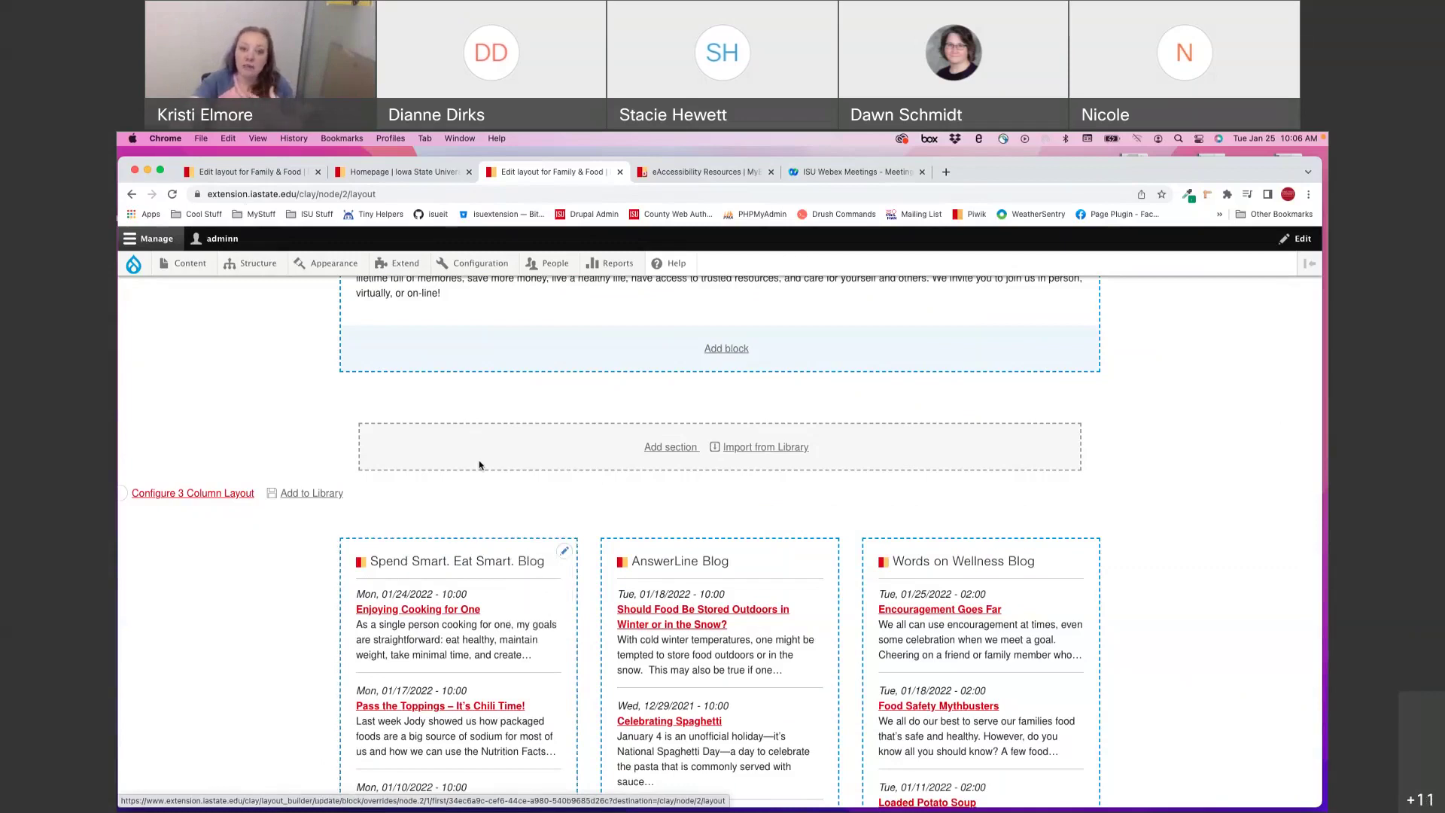
pyautogui.press('super+1')
# Step: Open the 4-H Description block's configuration and close it without changes
pyautogui.click(695, 563)
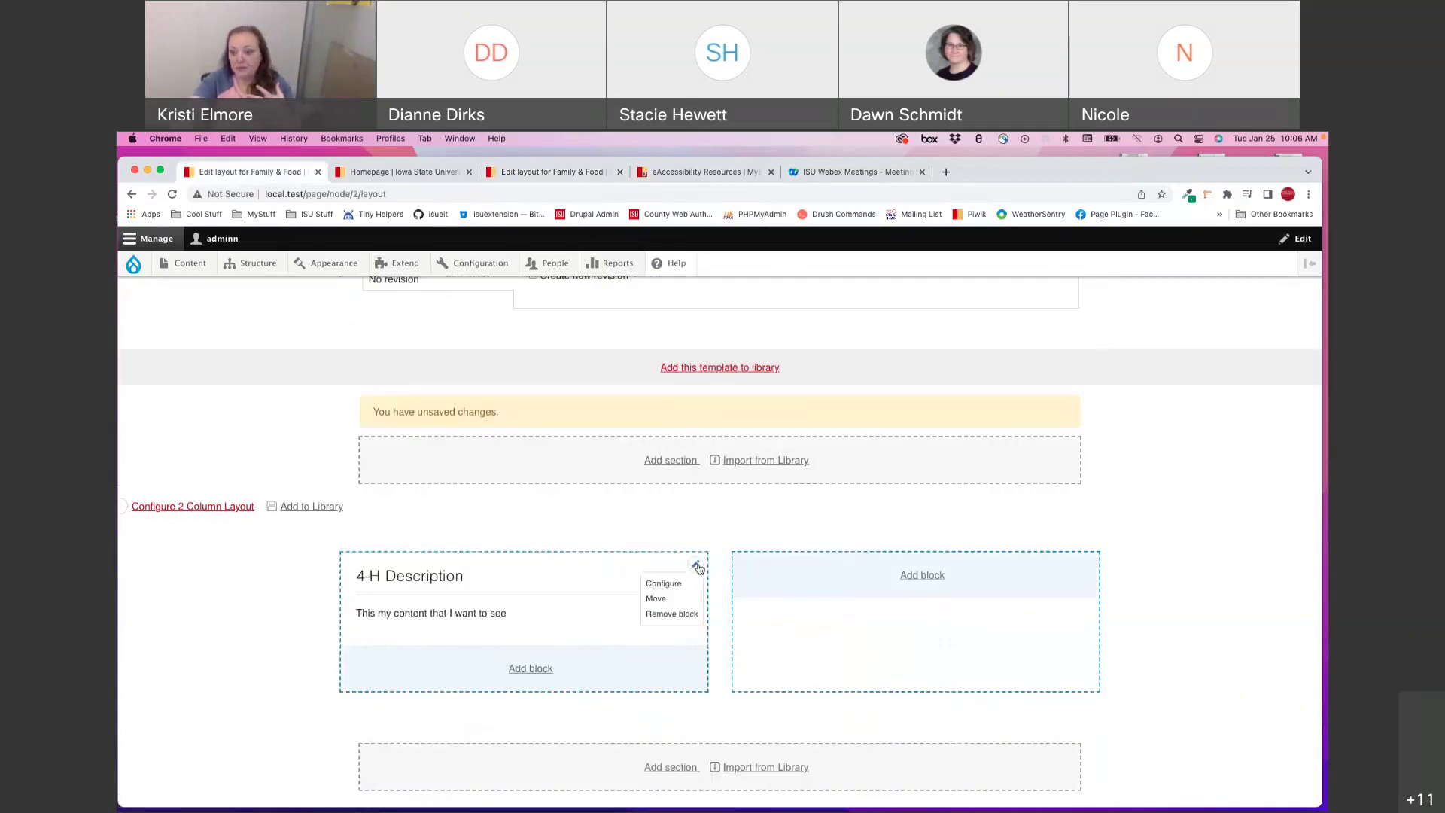
pyautogui.click(681, 583)
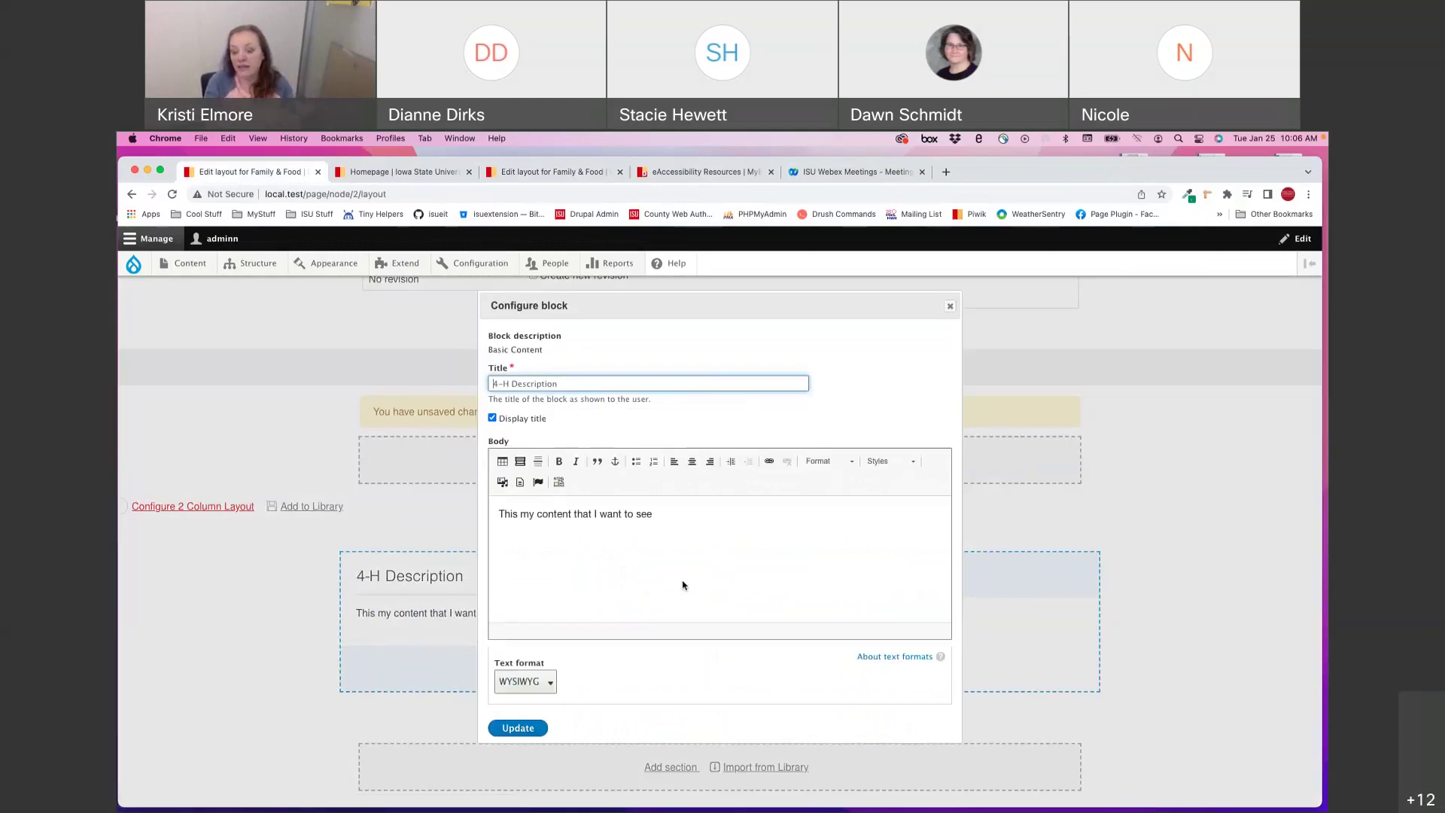
pyautogui.click(951, 308)
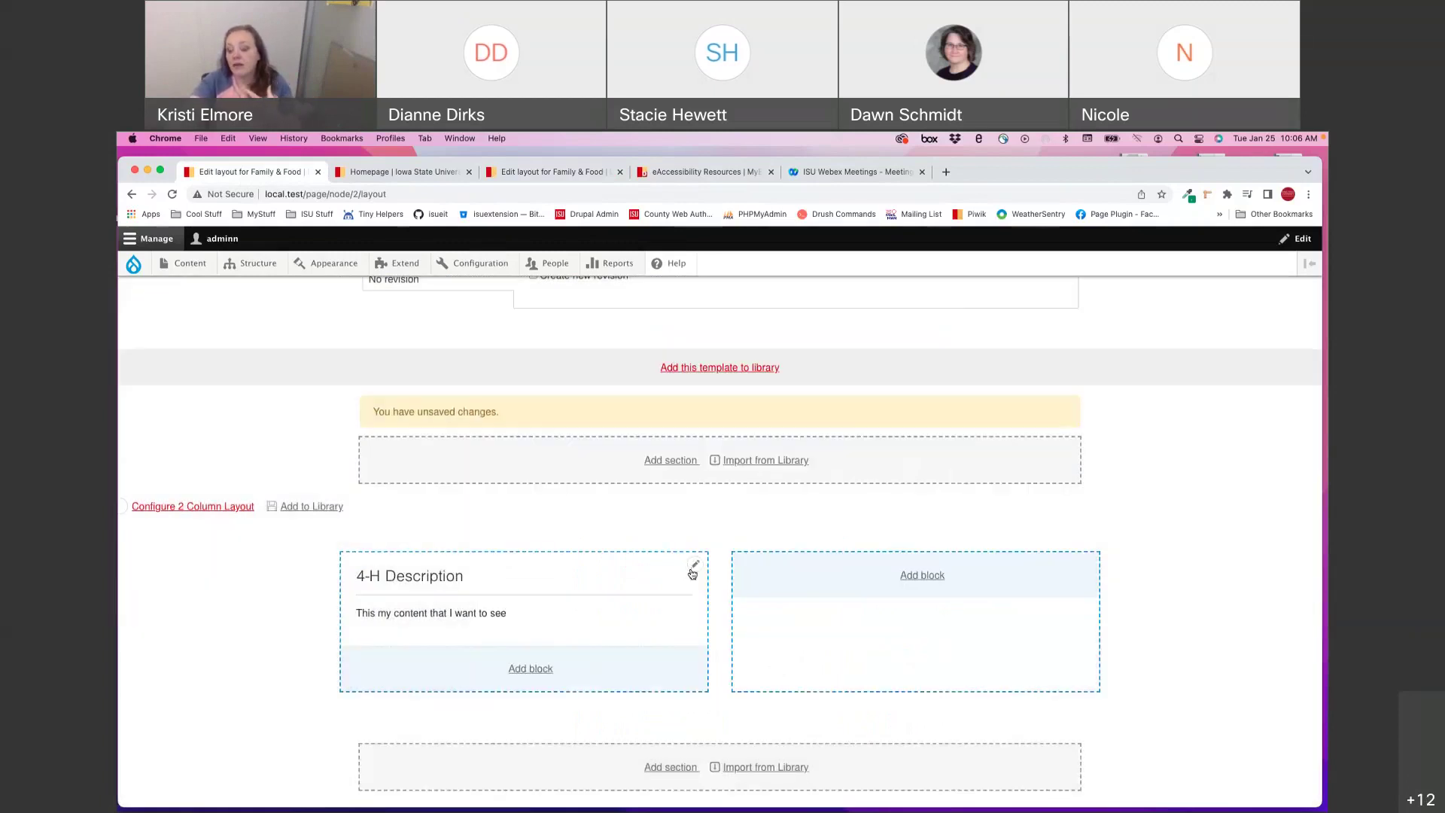
# Step: Drag the 4-H Description block to the right column and back, then reopen its options
pyautogui.click(693, 571)
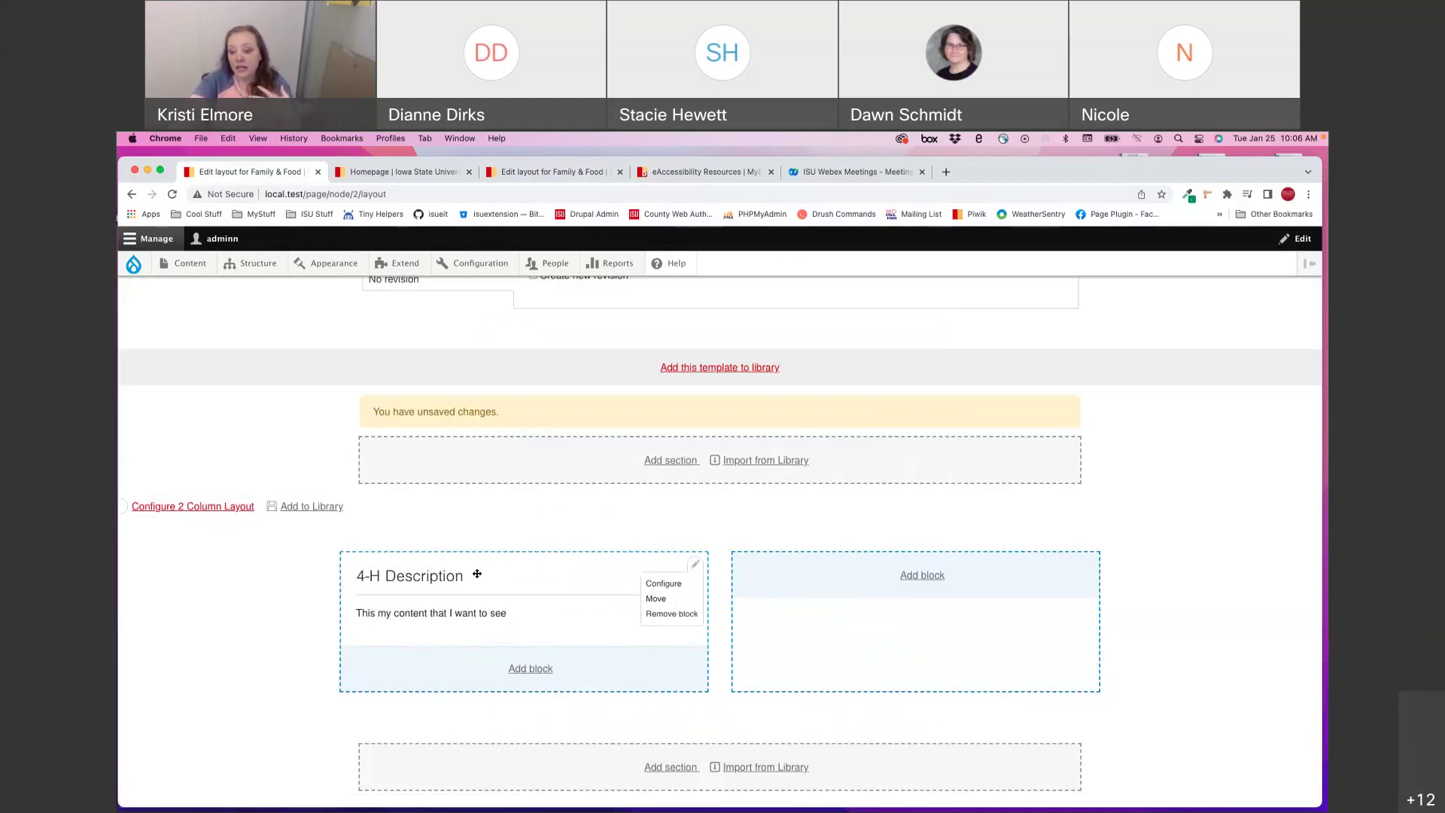
pyautogui.moveTo(478, 574); pyautogui.dragTo(849, 580)
pyautogui.scroll(-3, 762, 523)
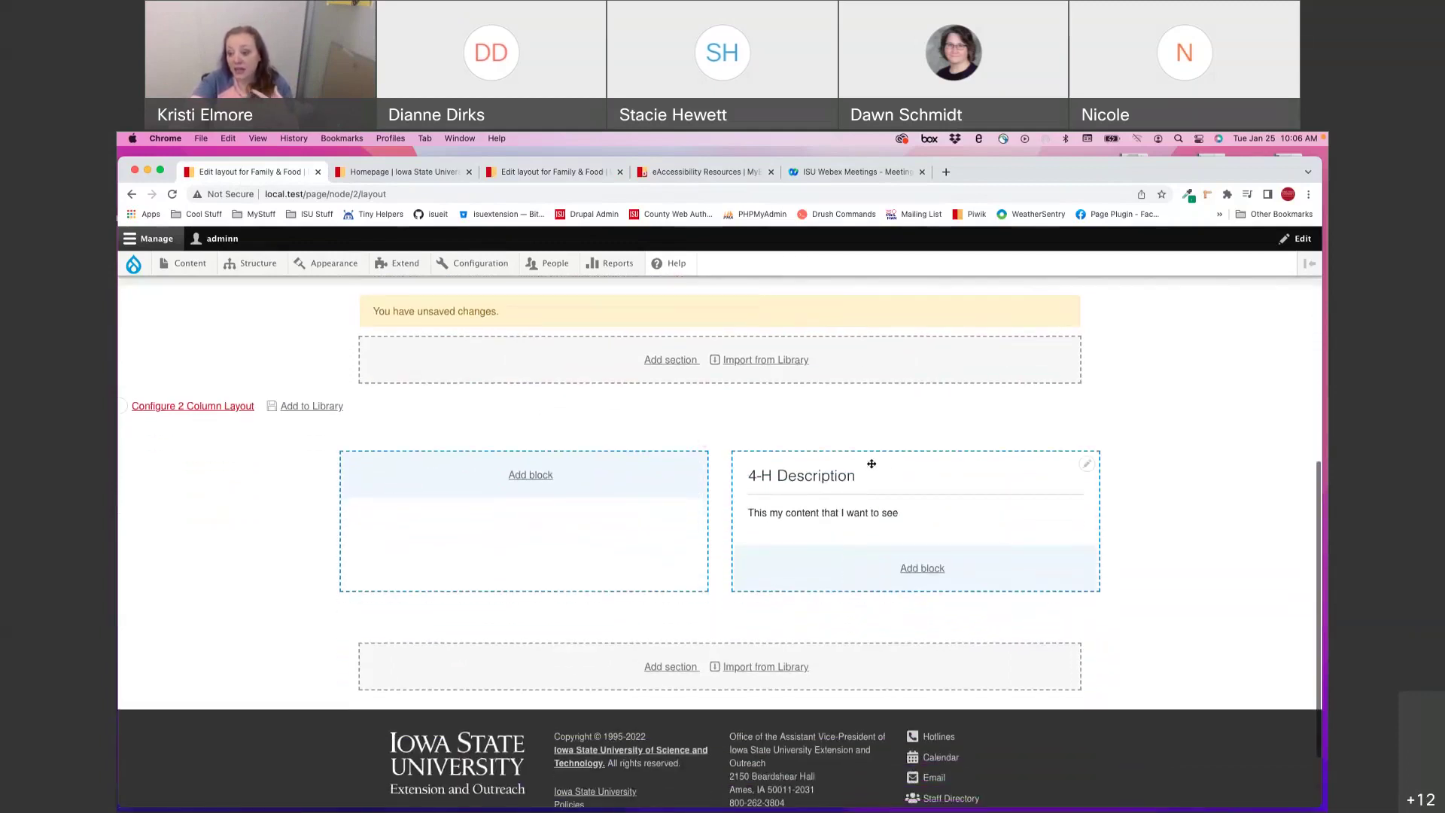
pyautogui.moveTo(900, 473); pyautogui.dragTo(681, 475)
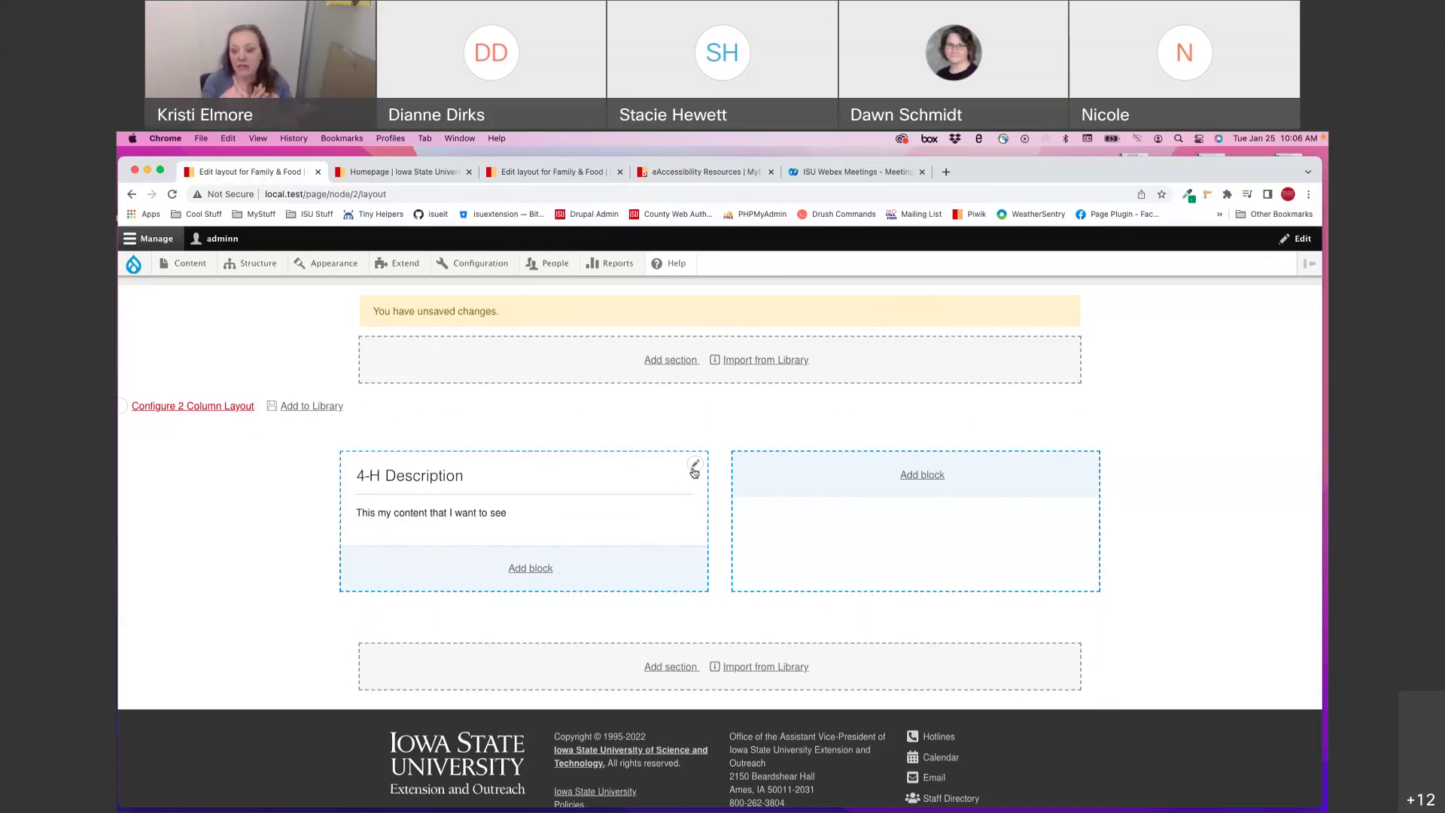
pyautogui.click(694, 472)
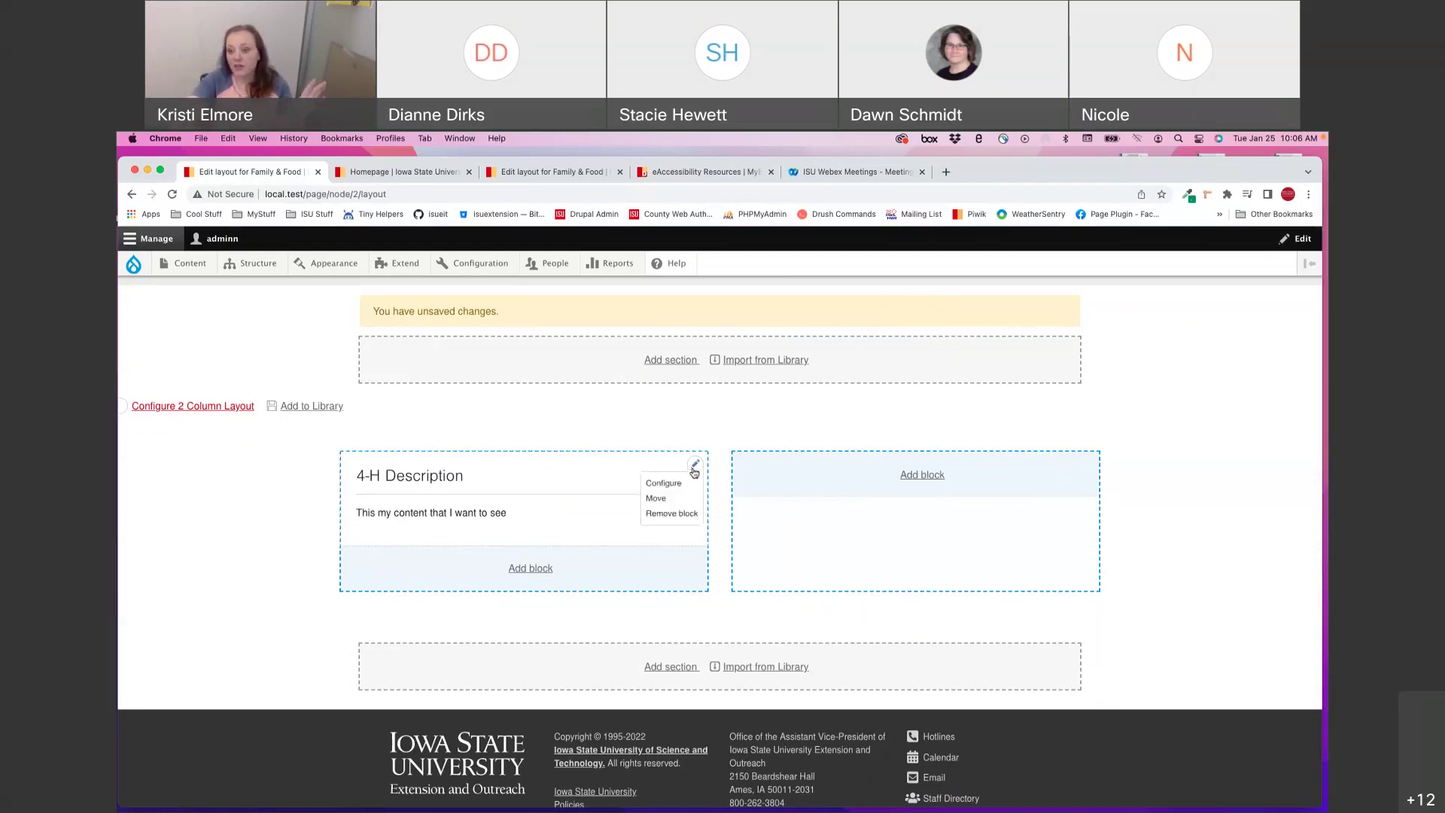
pyautogui.click(694, 466)
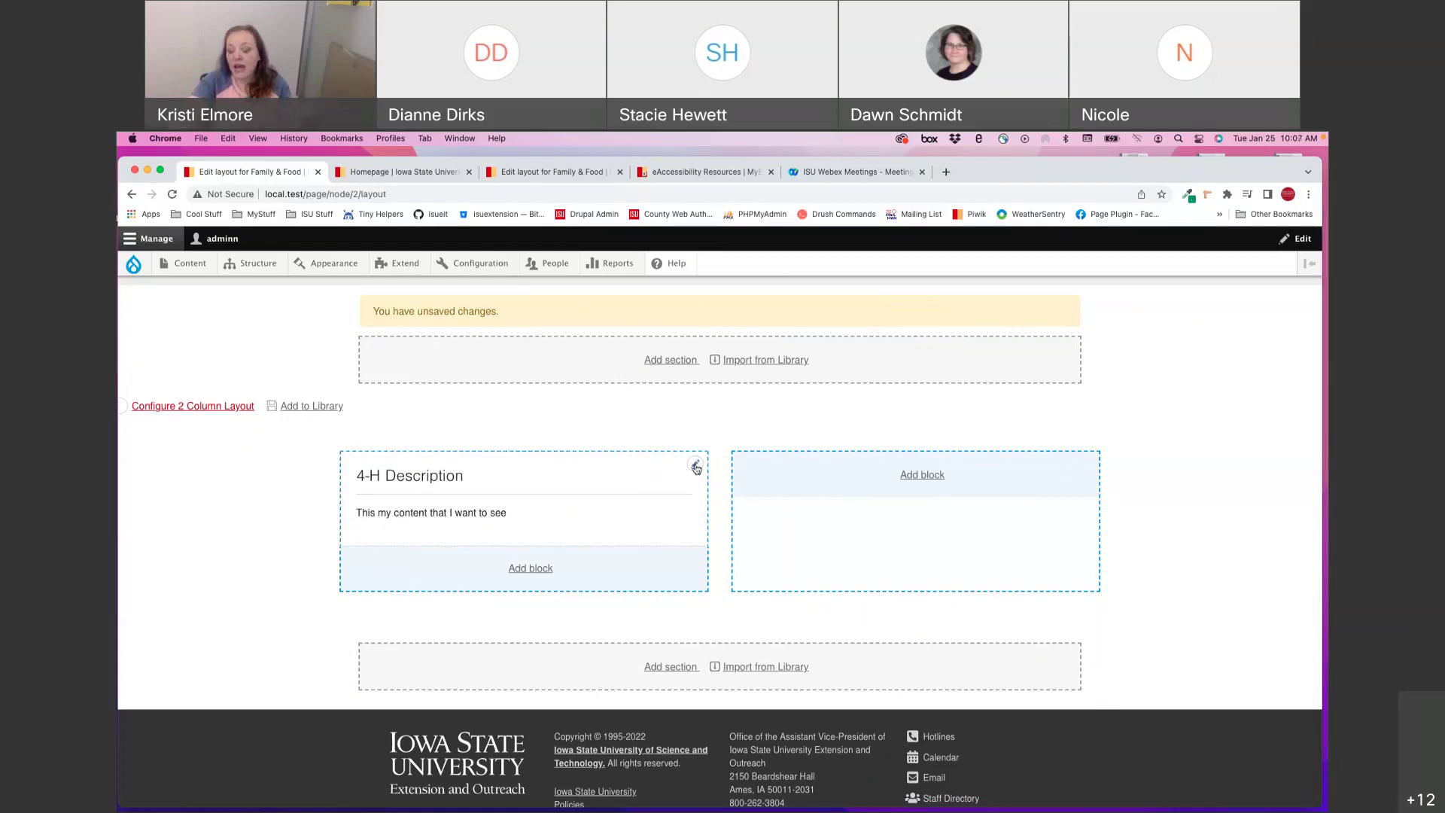
pyautogui.click(694, 467)
# Step: Move the 4-H Description block to '2 Column Layout, Region: Second'
pyautogui.click(660, 501)
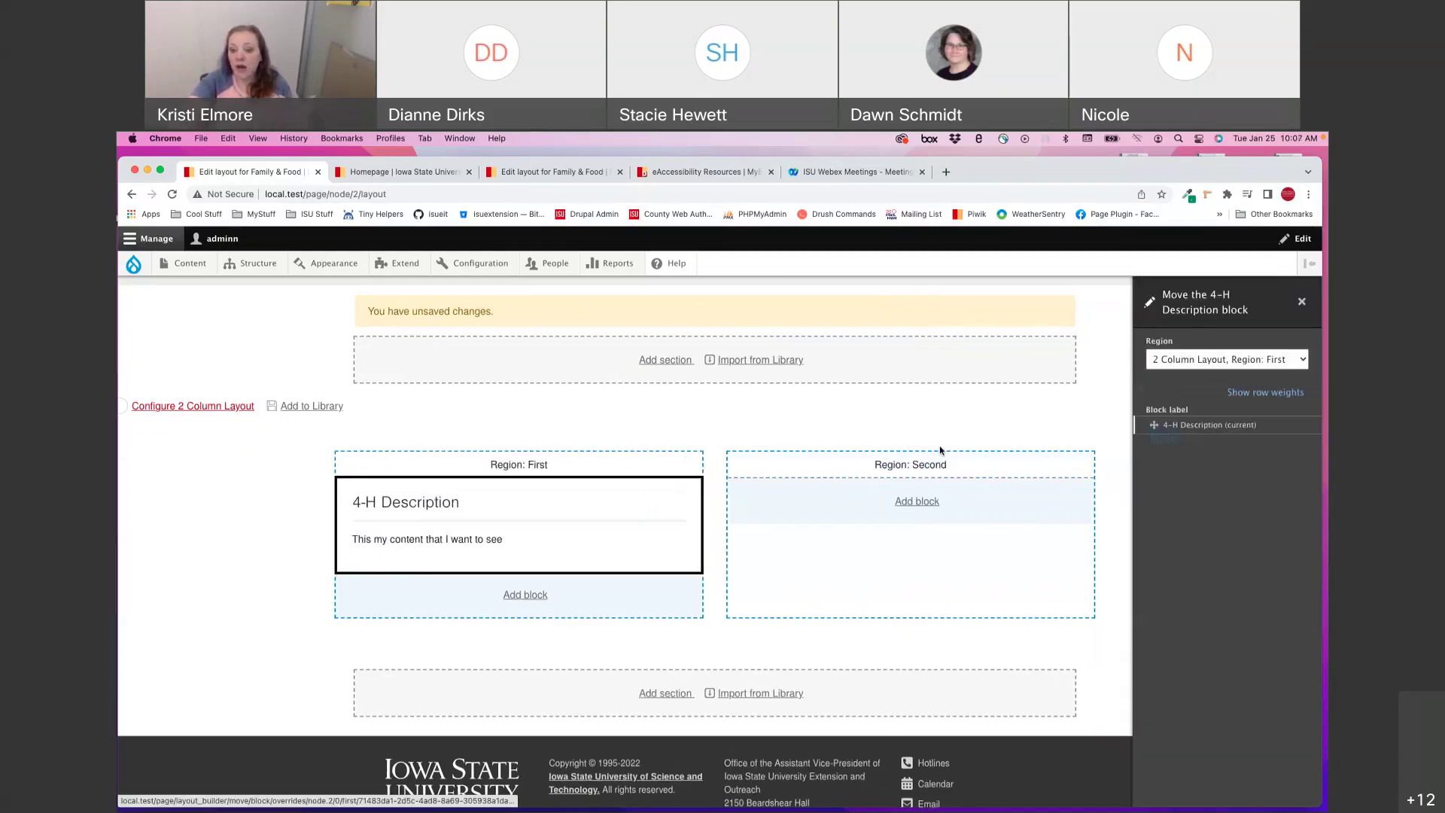
pyautogui.click(1231, 364)
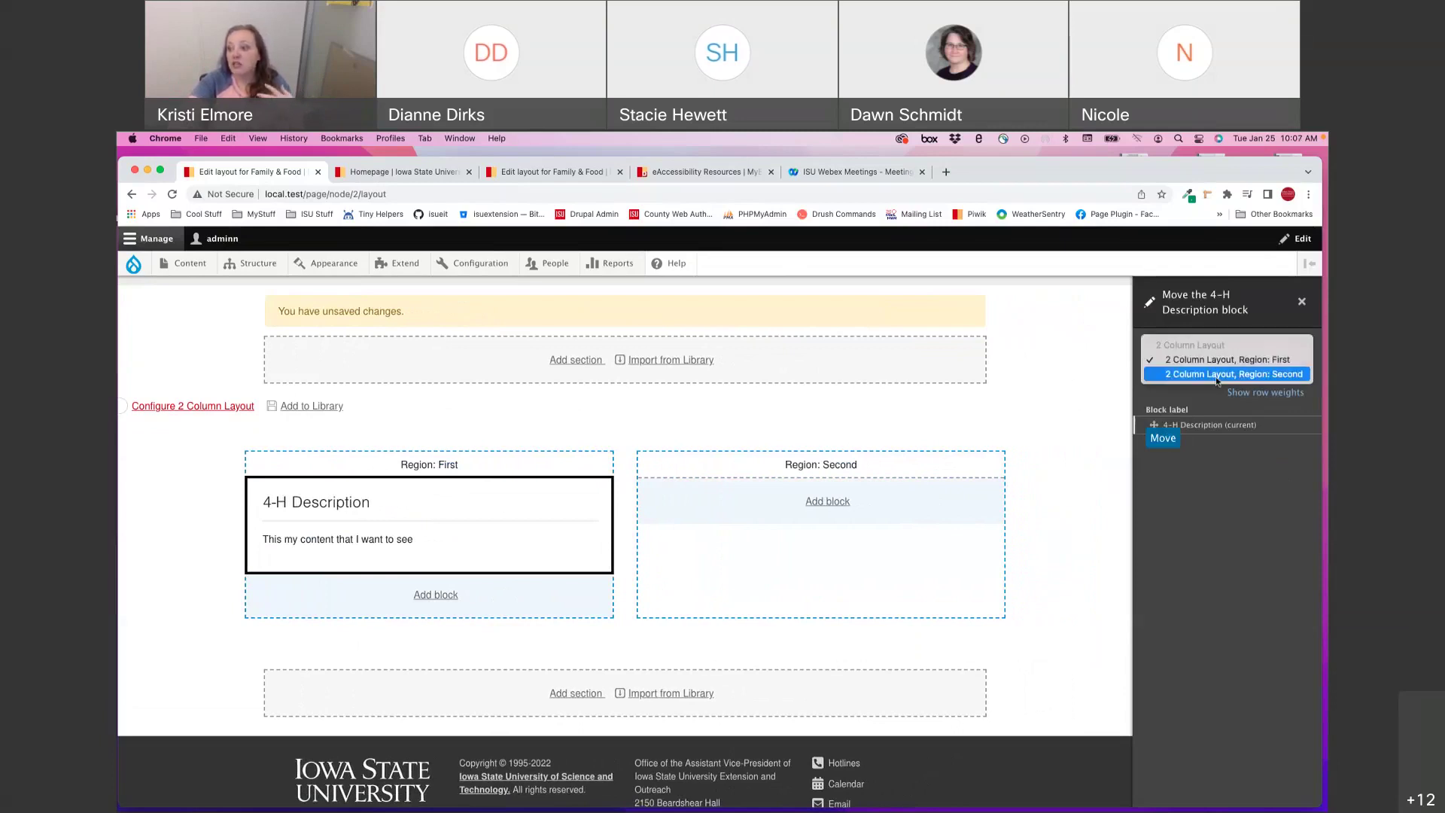
pyautogui.click(1216, 374)
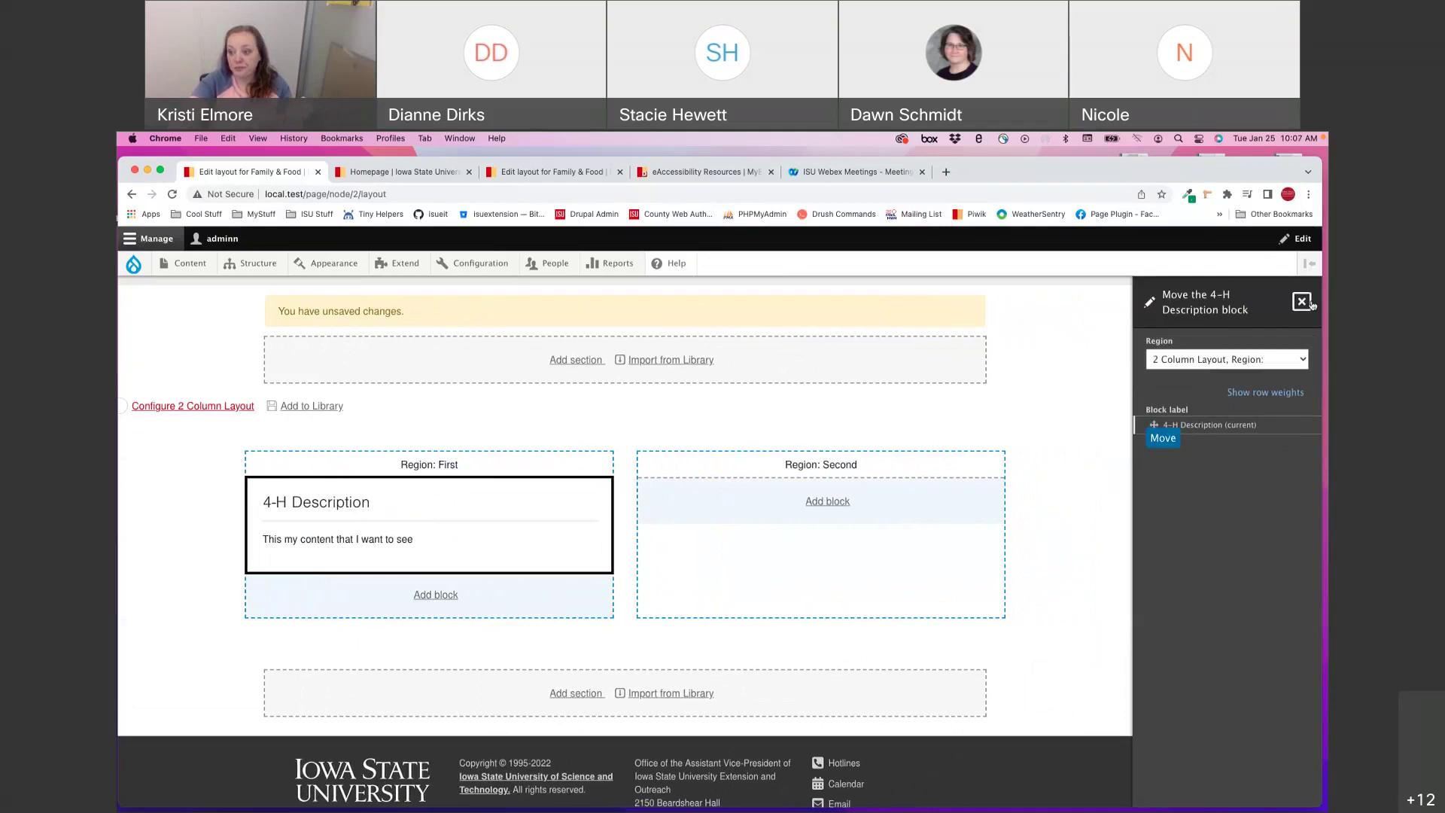
pyautogui.click(1163, 438)
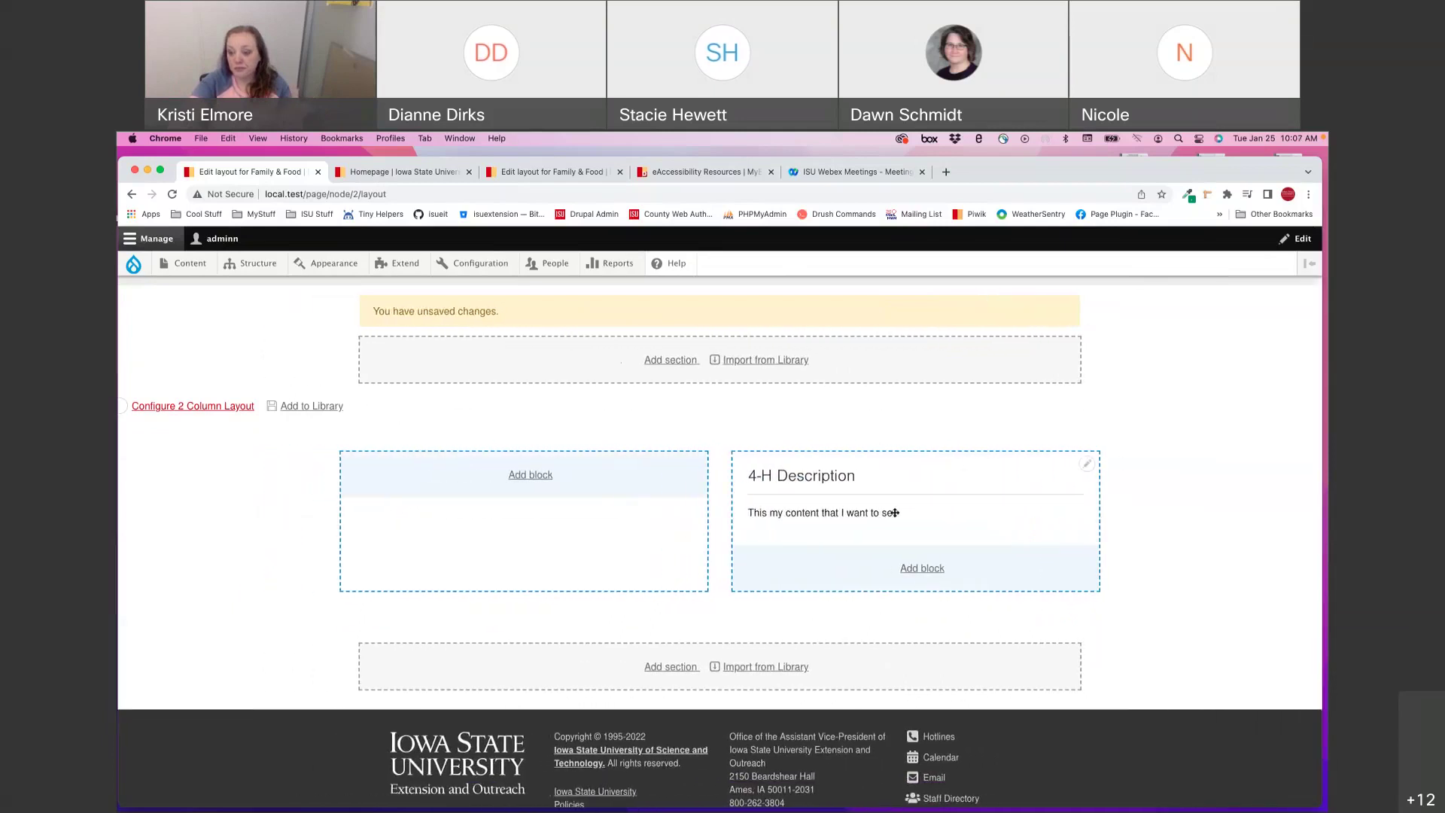
pyautogui.click(1087, 466)
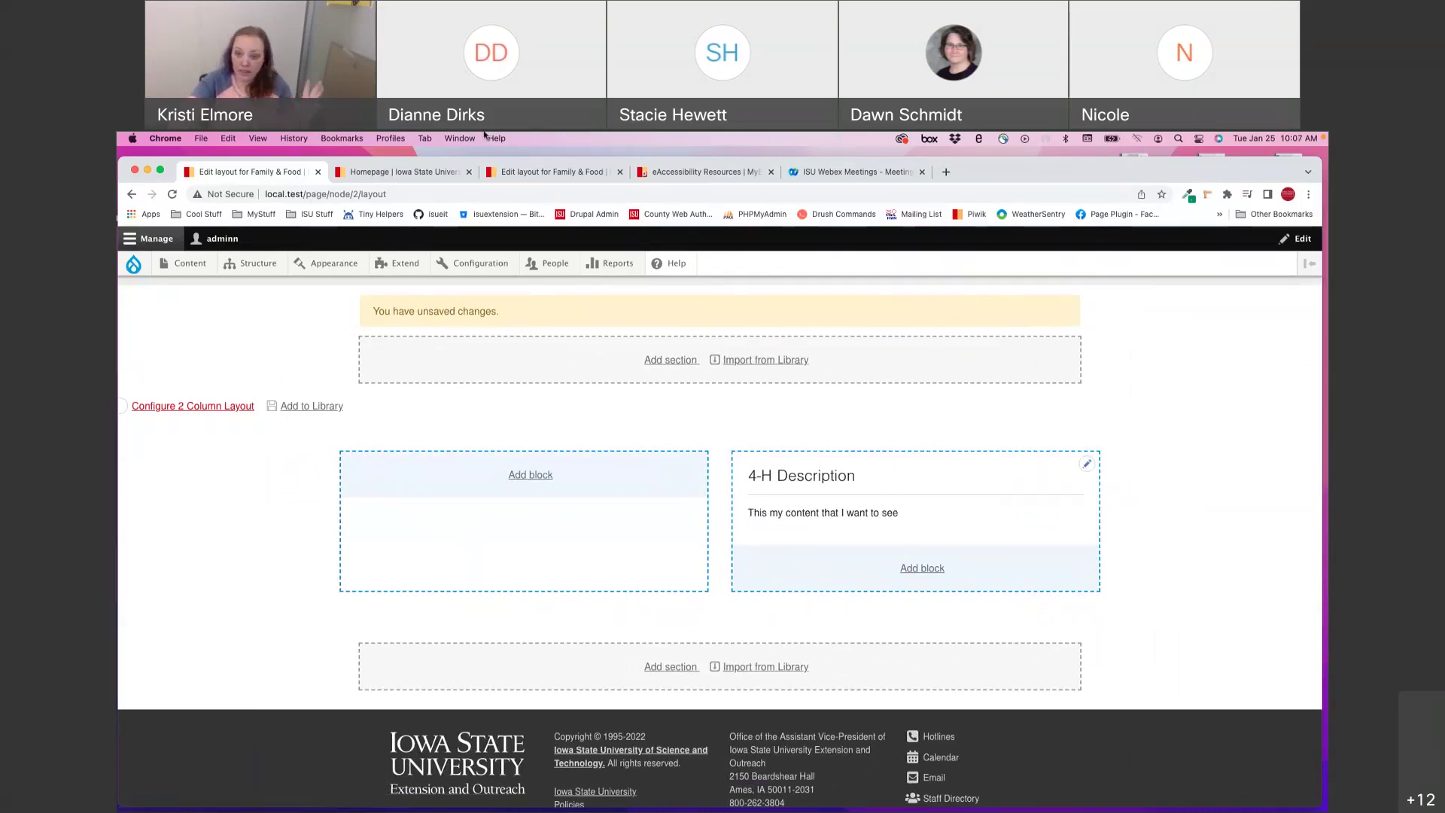
pyautogui.moveTo(520, 173)
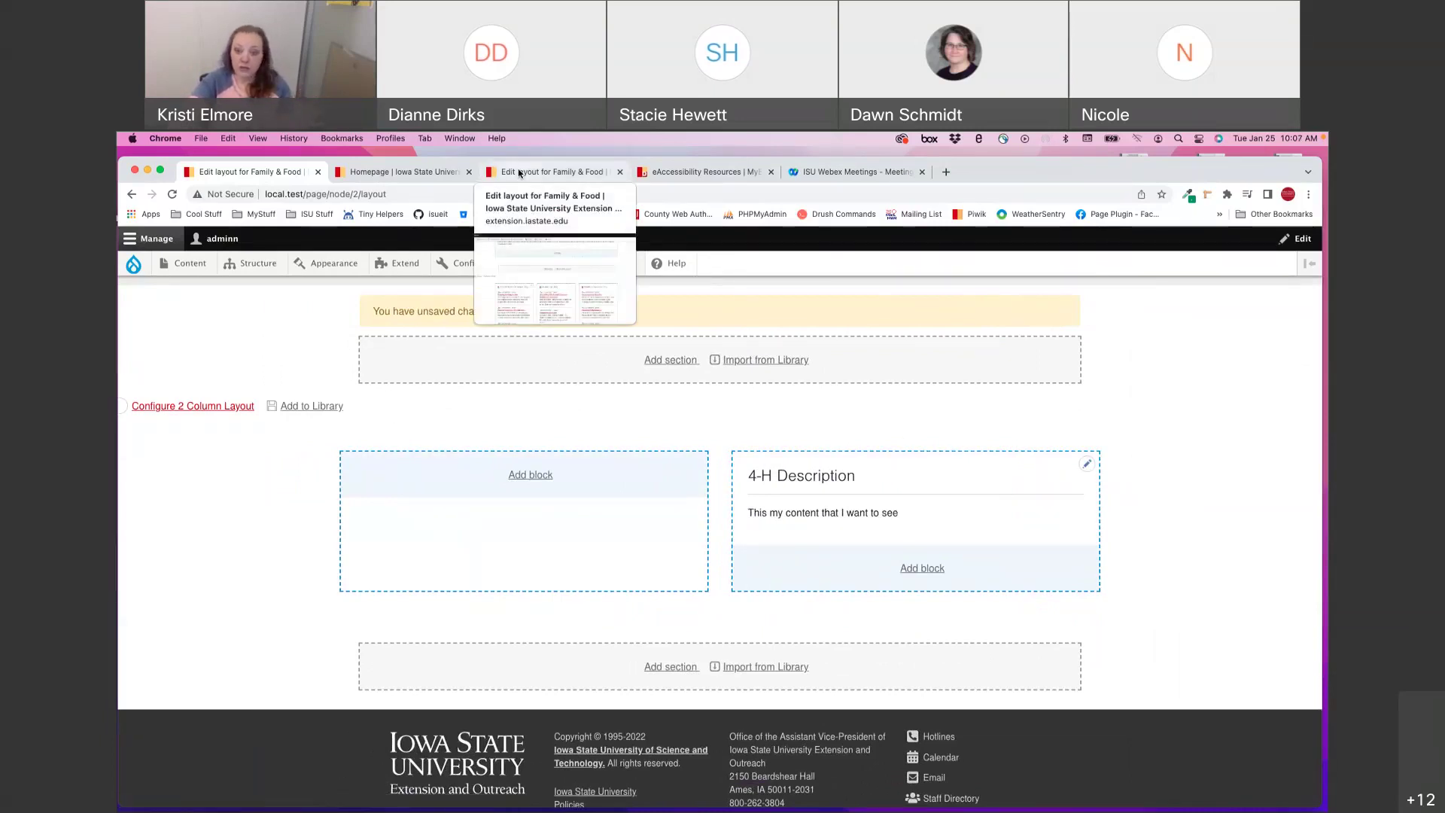
pyautogui.click(520, 174)
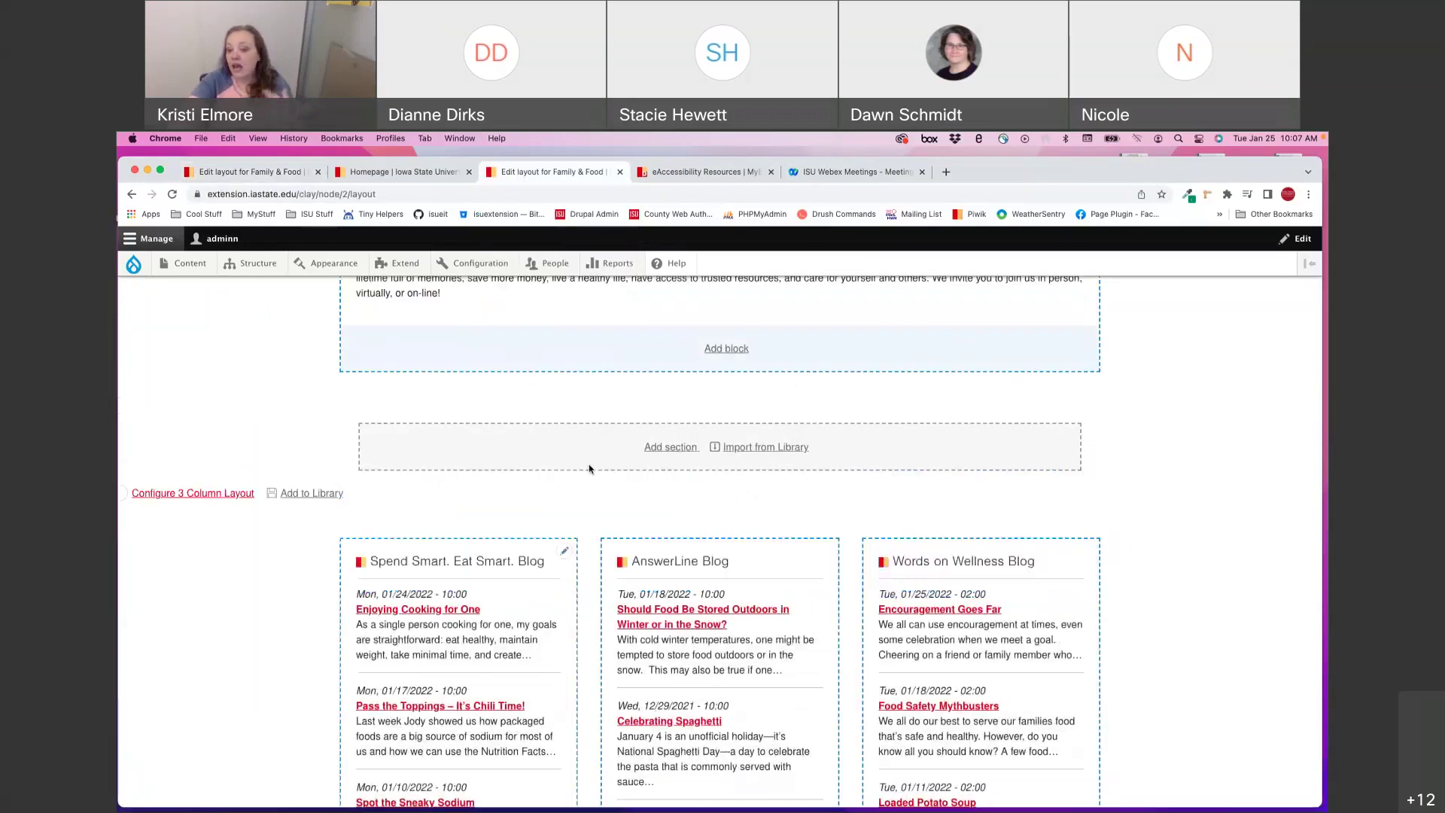
pyautogui.click(564, 551)
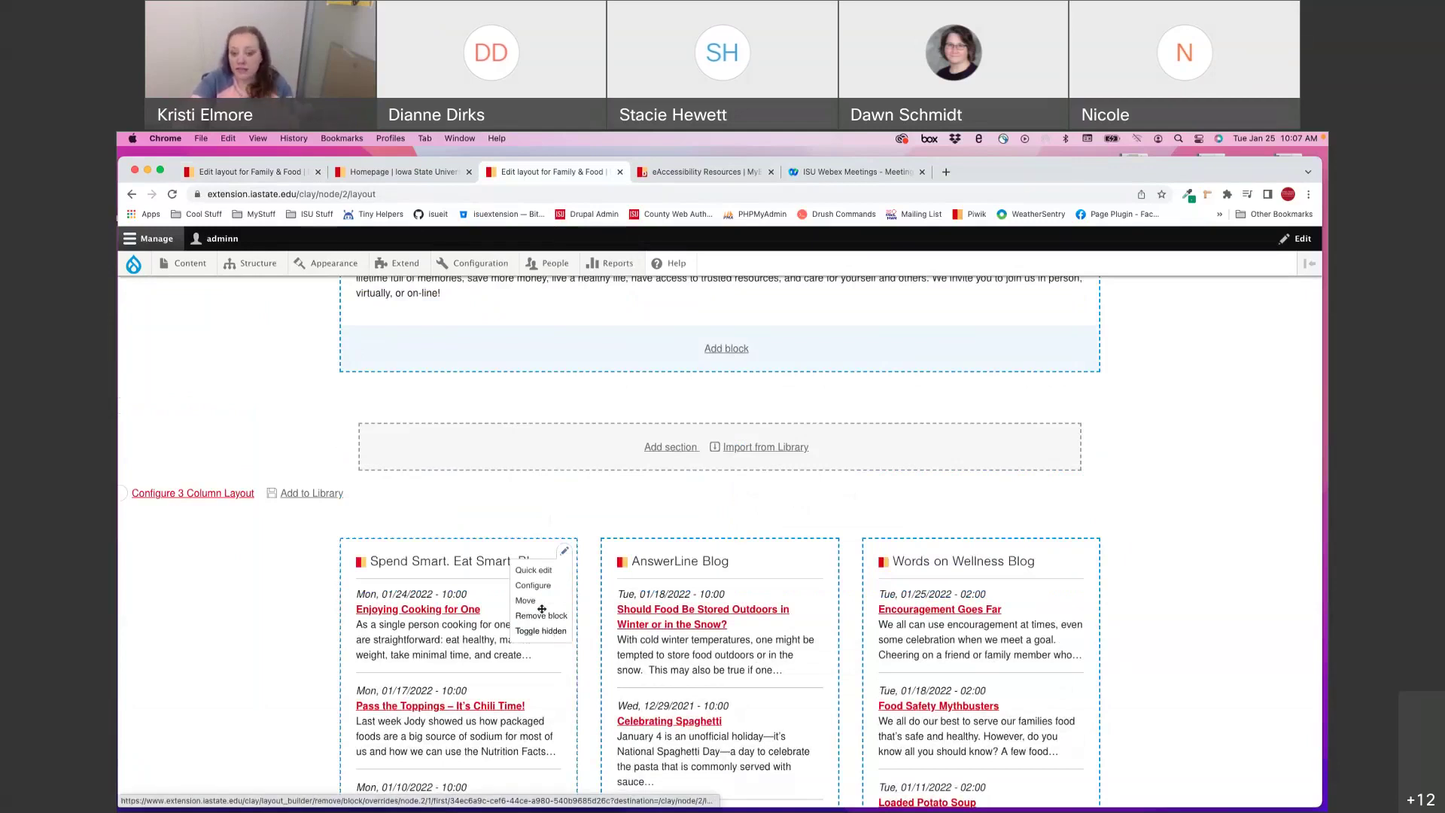
pyautogui.moveTo(286, 236)
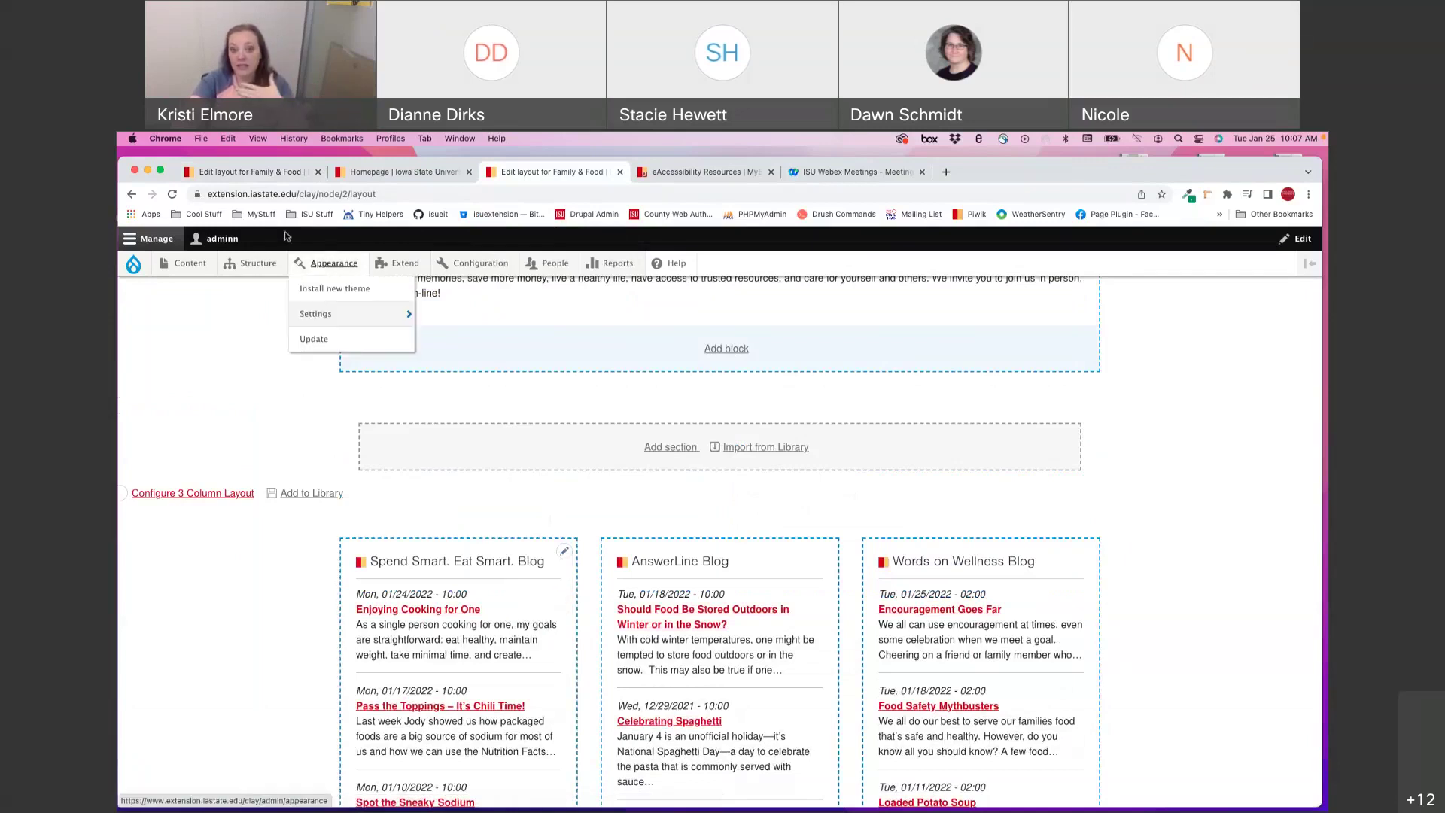
pyautogui.click(254, 172)
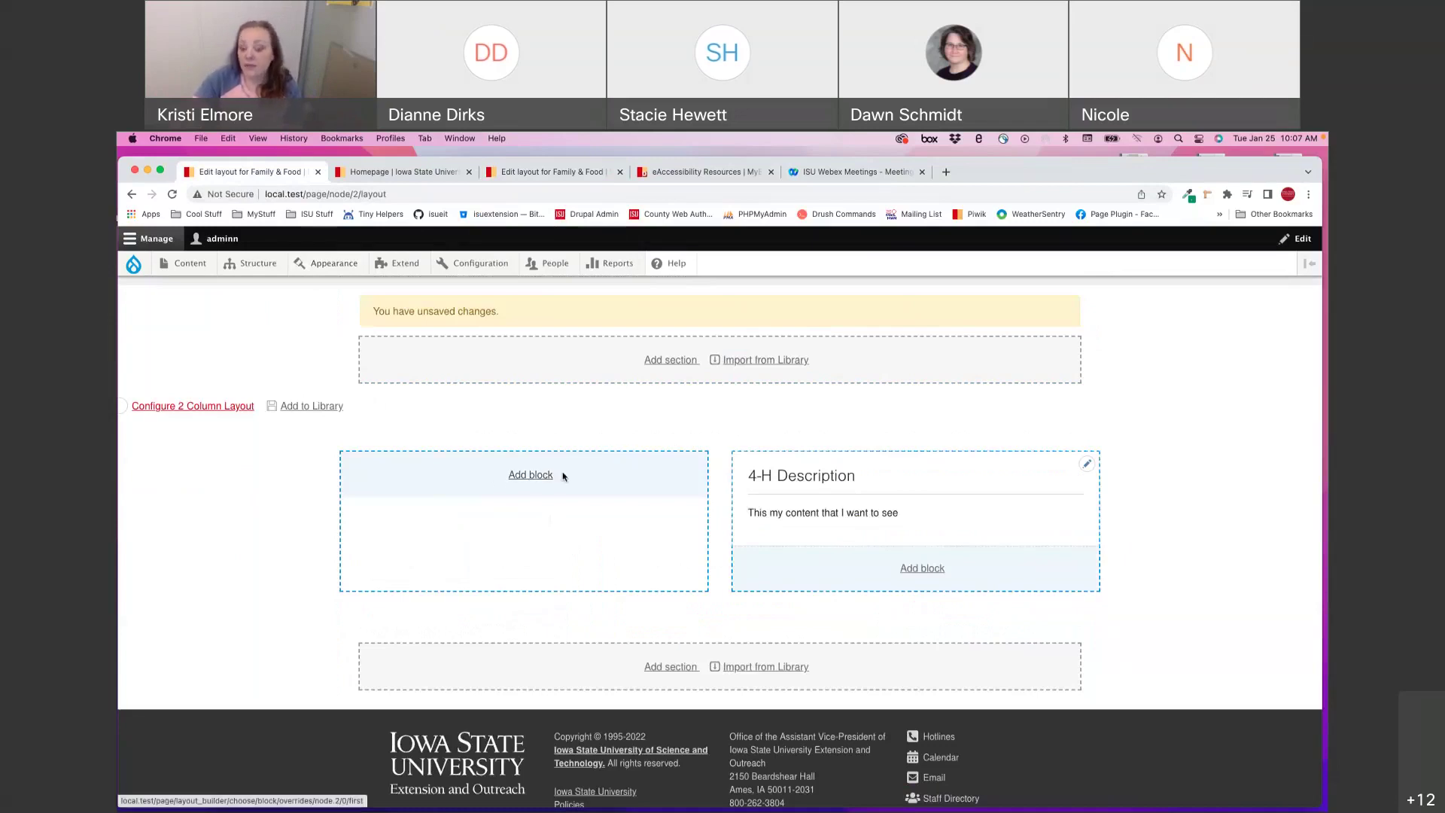
# Step: List the custom block types for a new block in the empty left column
pyautogui.click(541, 476)
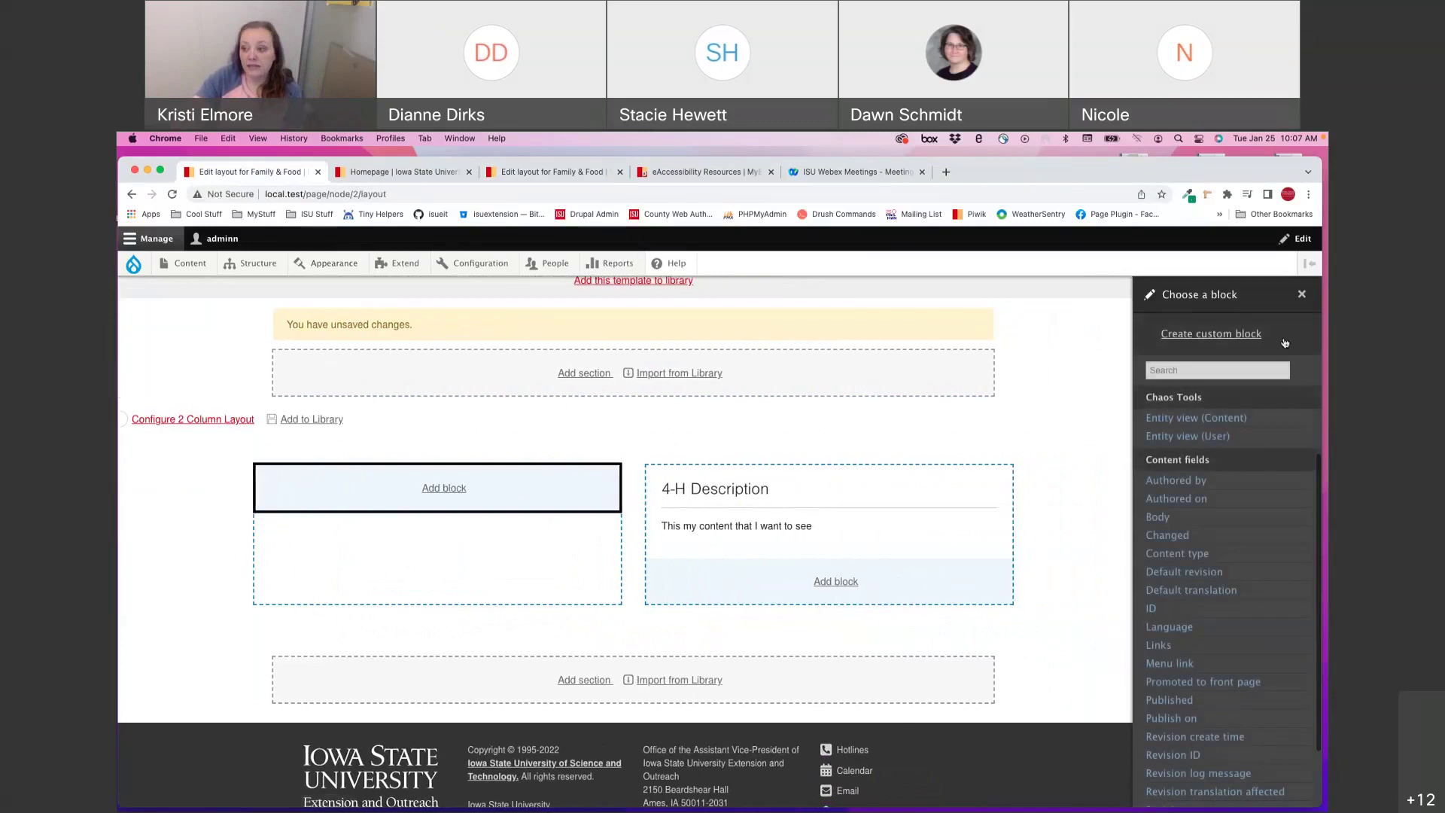
pyautogui.click(1181, 337)
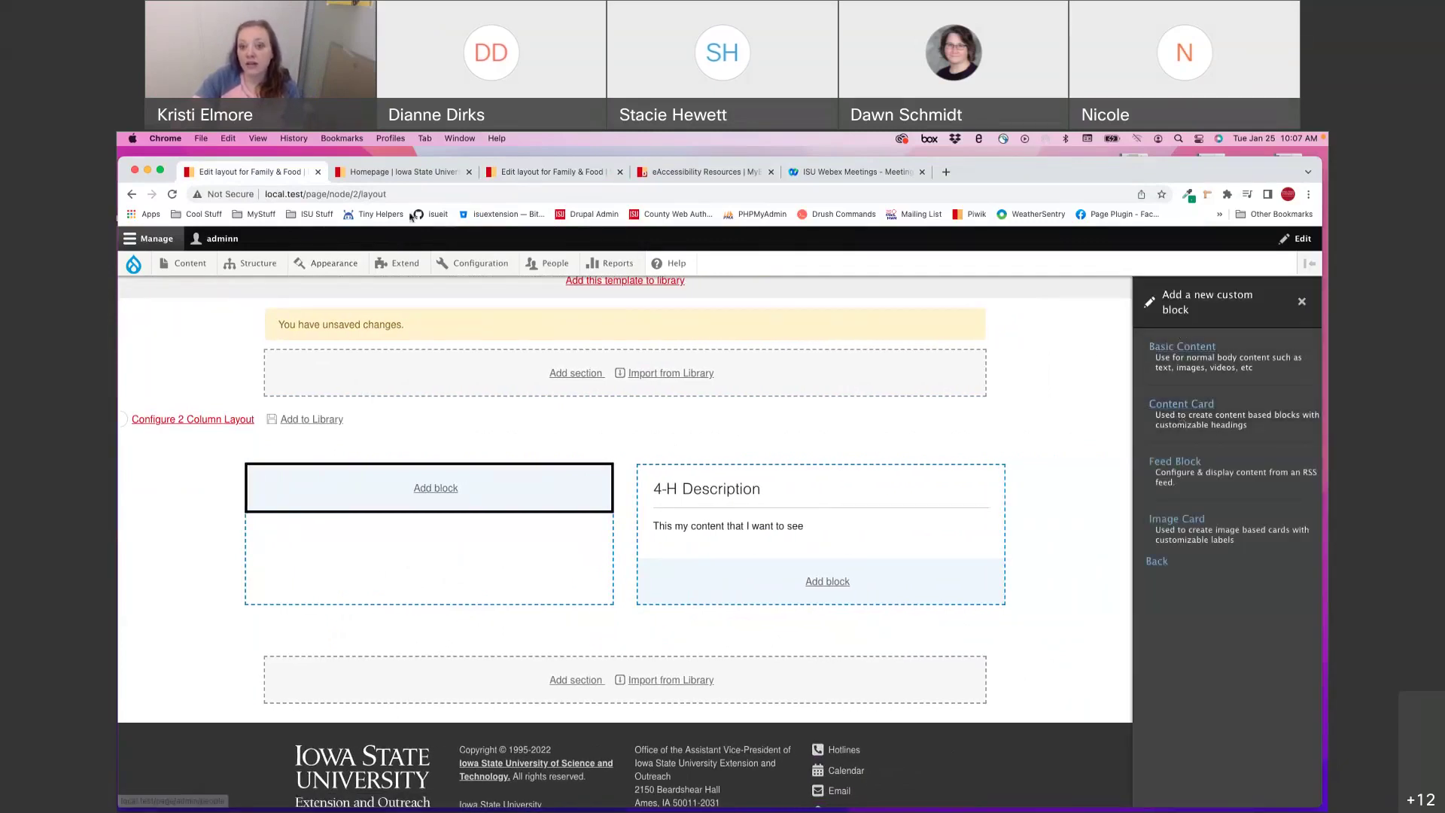
# Step: View the Human Sciences homepage and step through the Family box links with Tab and Shift+Tab
pyautogui.click(413, 173)
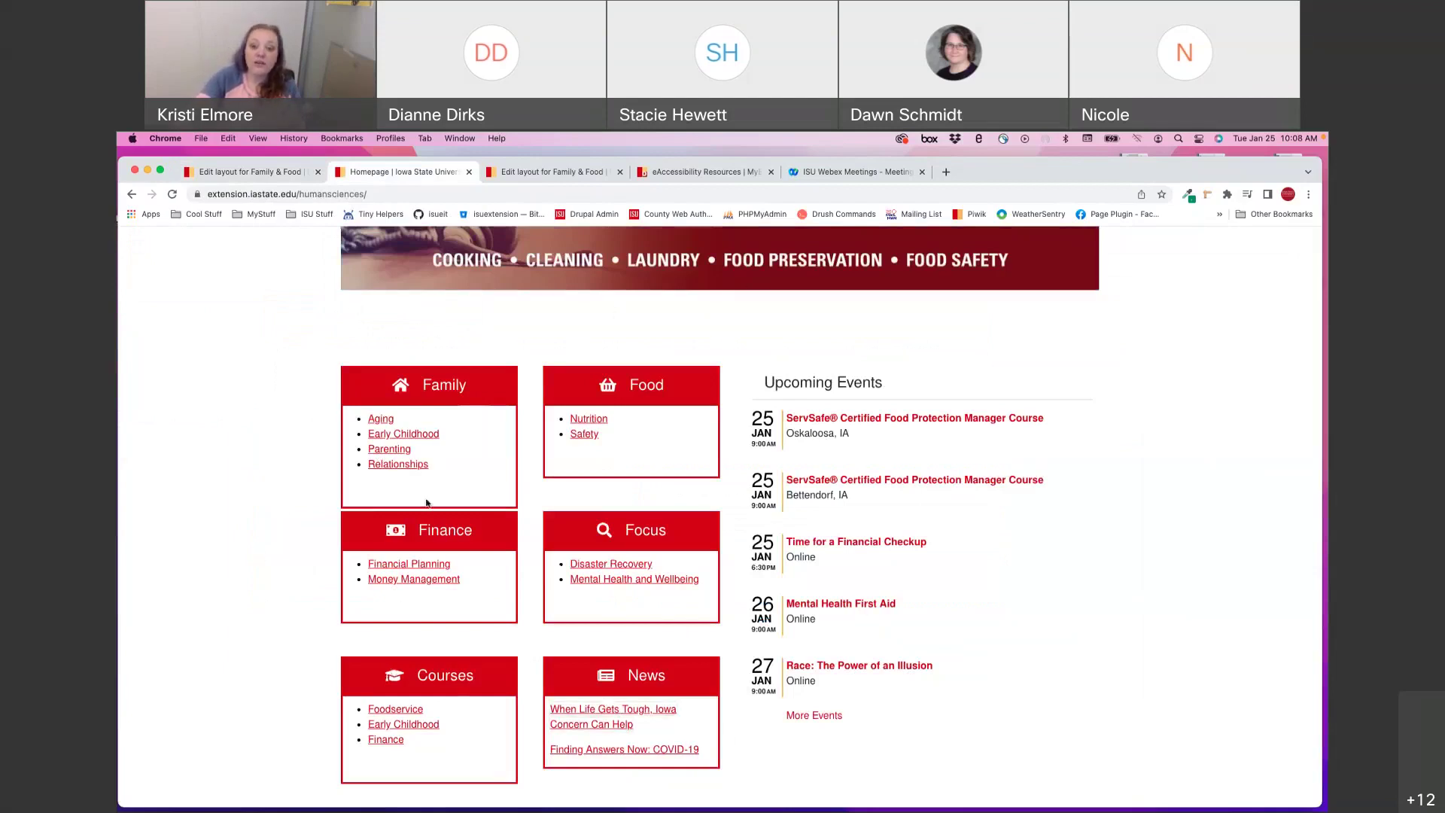
pyautogui.moveTo(422, 384); pyautogui.dragTo(488, 381)
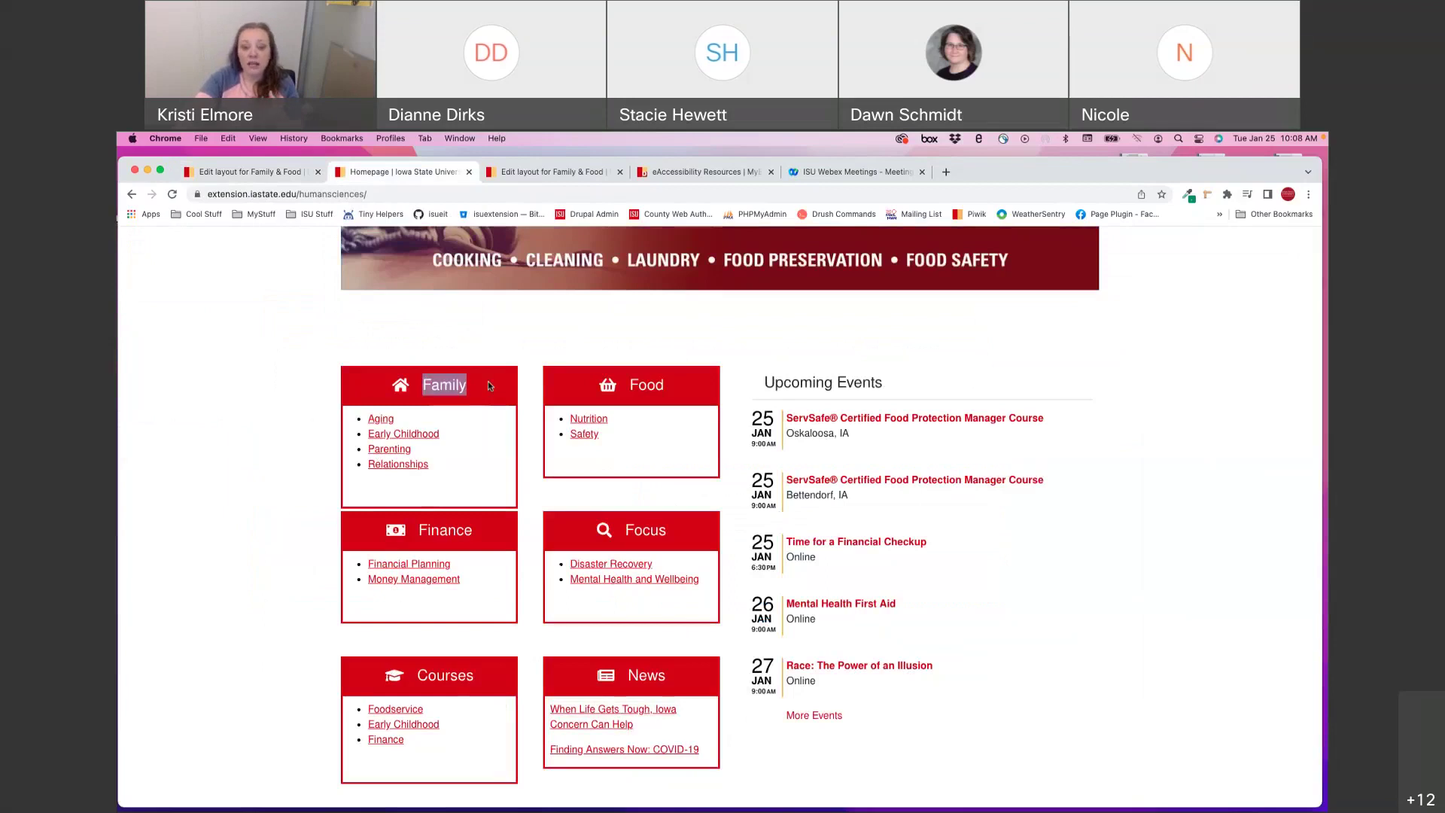
pyautogui.click(387, 388)
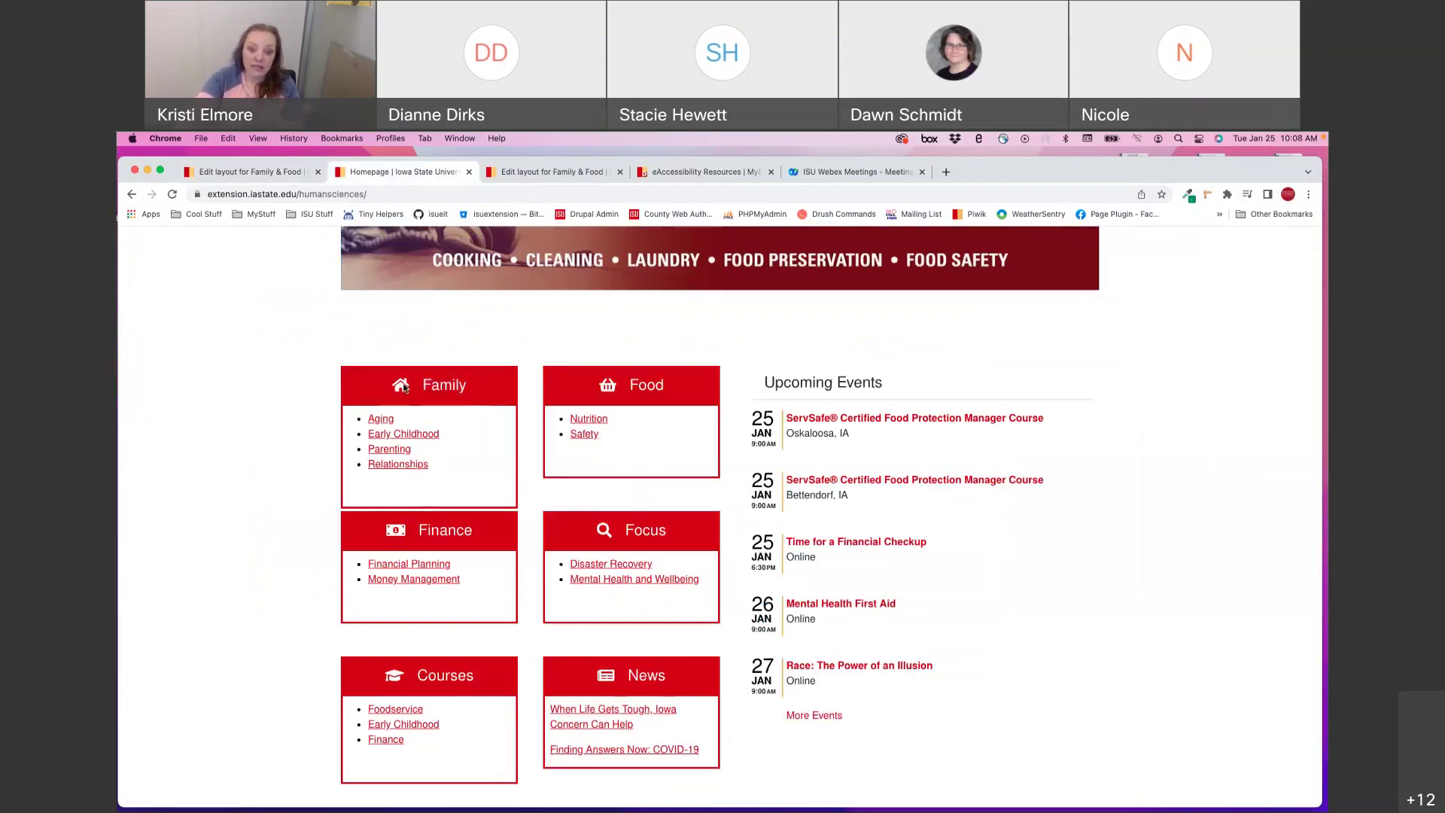
pyautogui.press('Tab')
pyautogui.press('Tab')
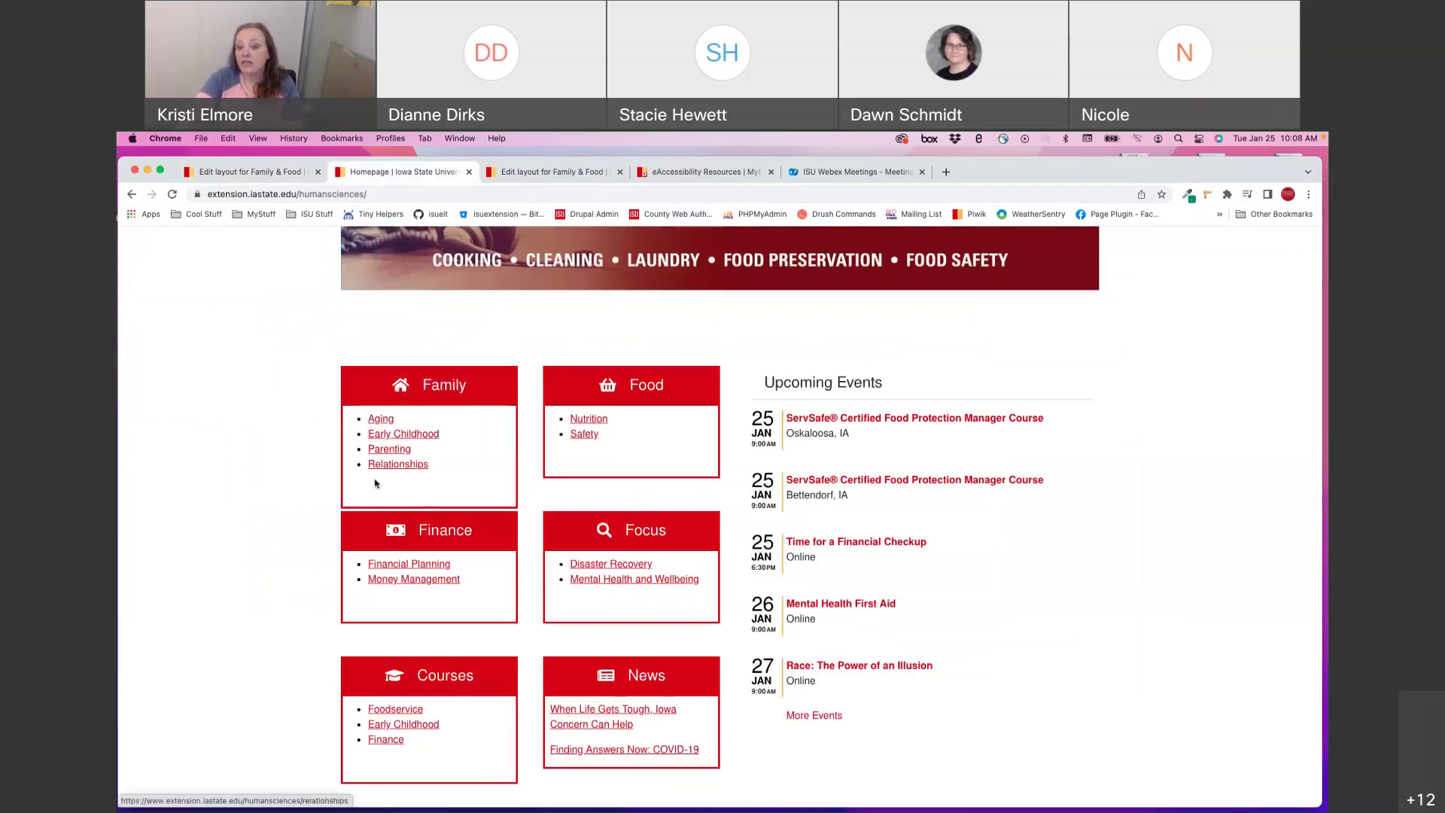
pyautogui.hotkey('shift', 'Tab')
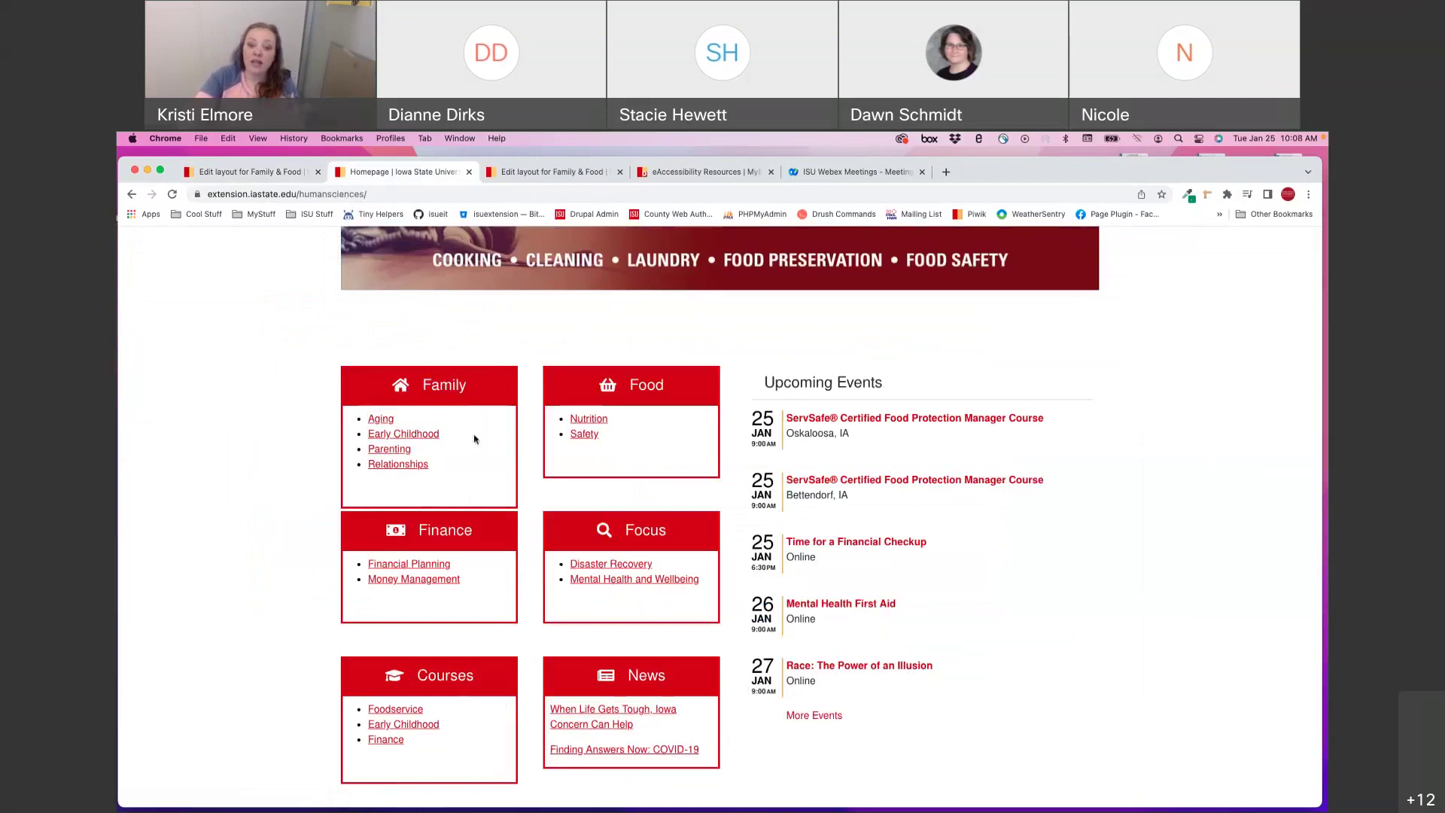
# Step: Start a Content Card block with block title and card title 'Join 4-H'
pyautogui.click(266, 180)
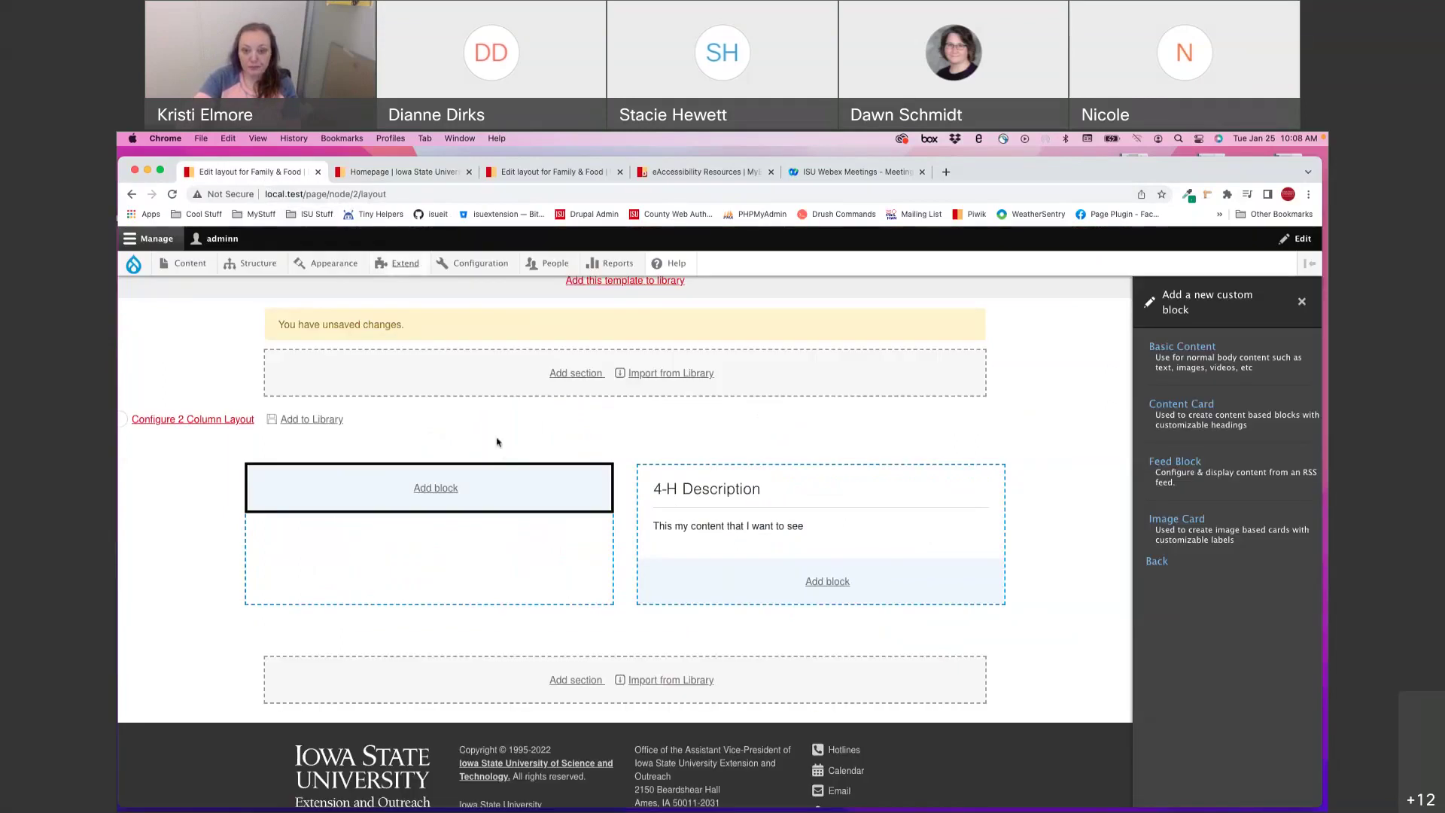
pyautogui.click(1200, 415)
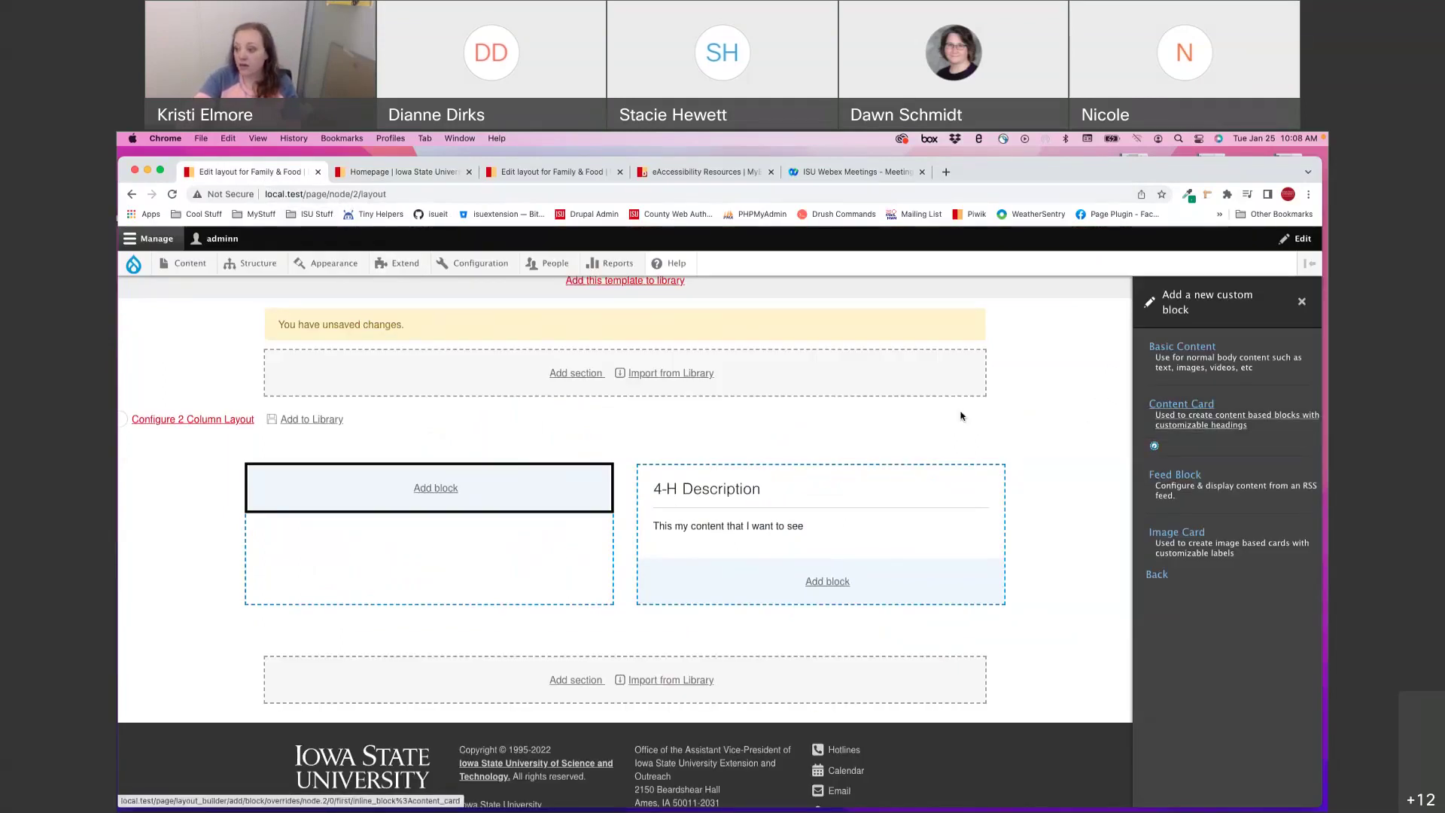
pyautogui.click(657, 362)
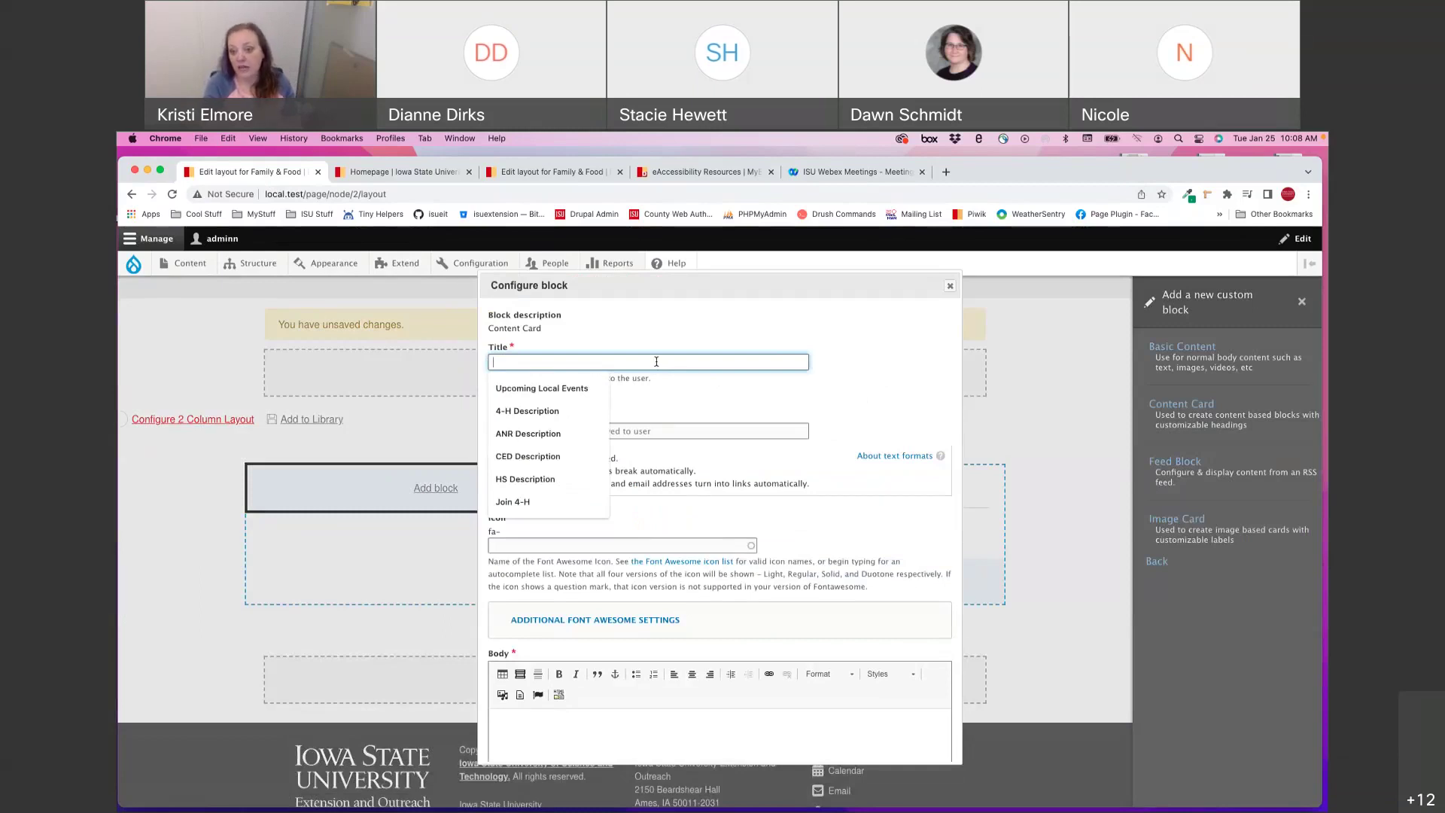
pyautogui.click(513, 502)
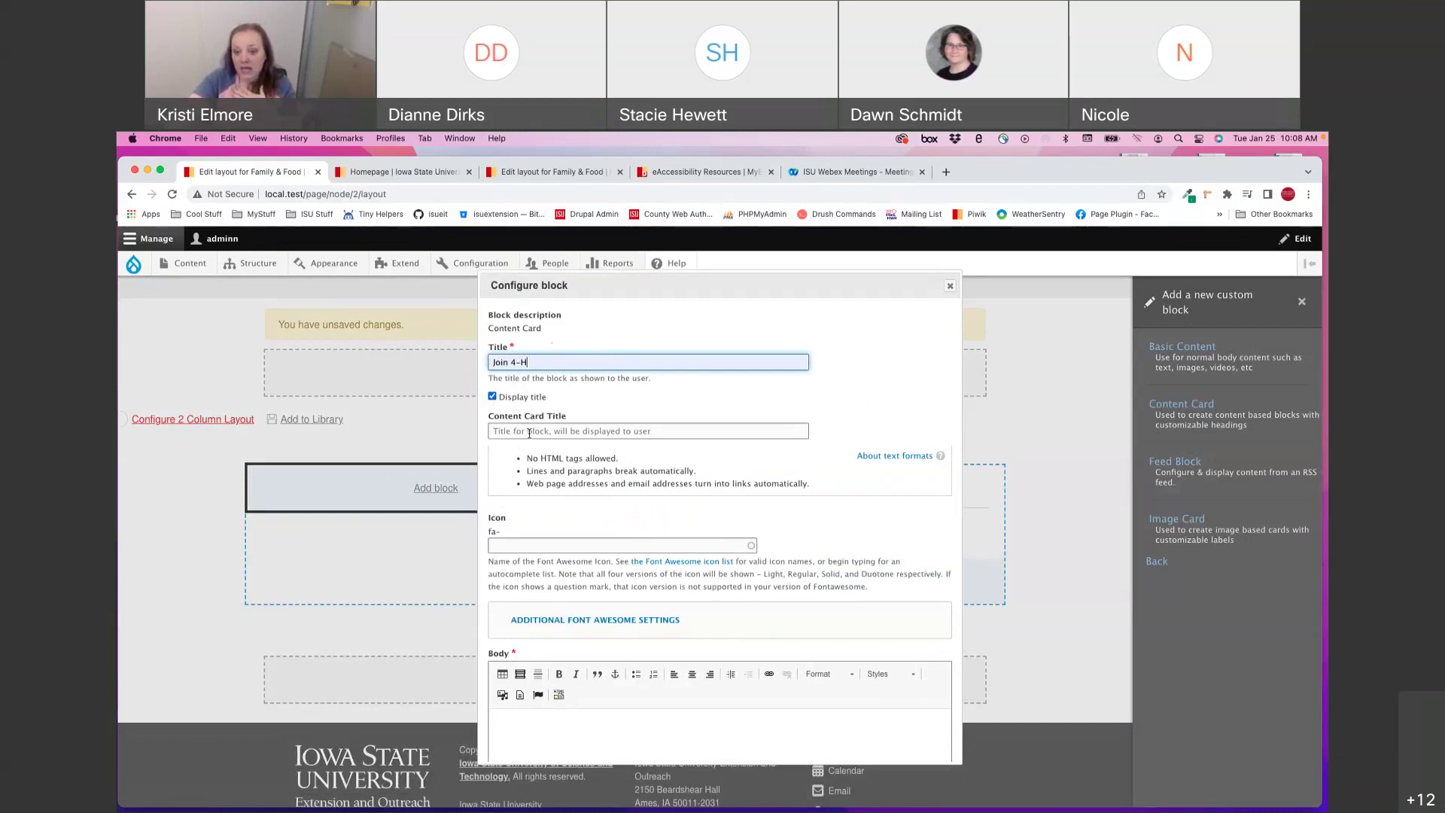
pyautogui.moveTo(487, 417); pyautogui.dragTo(572, 420)
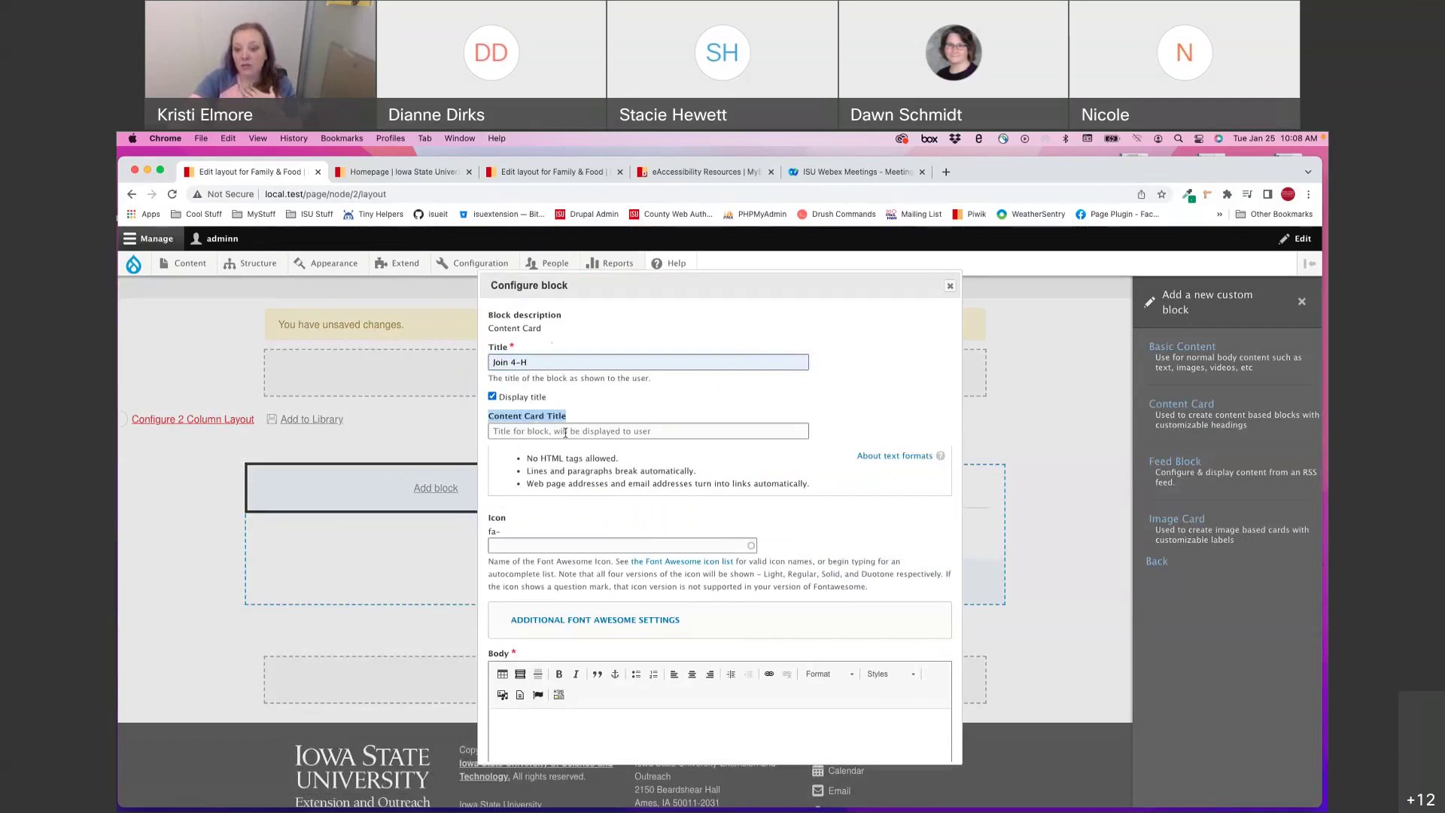
pyautogui.click(565, 433)
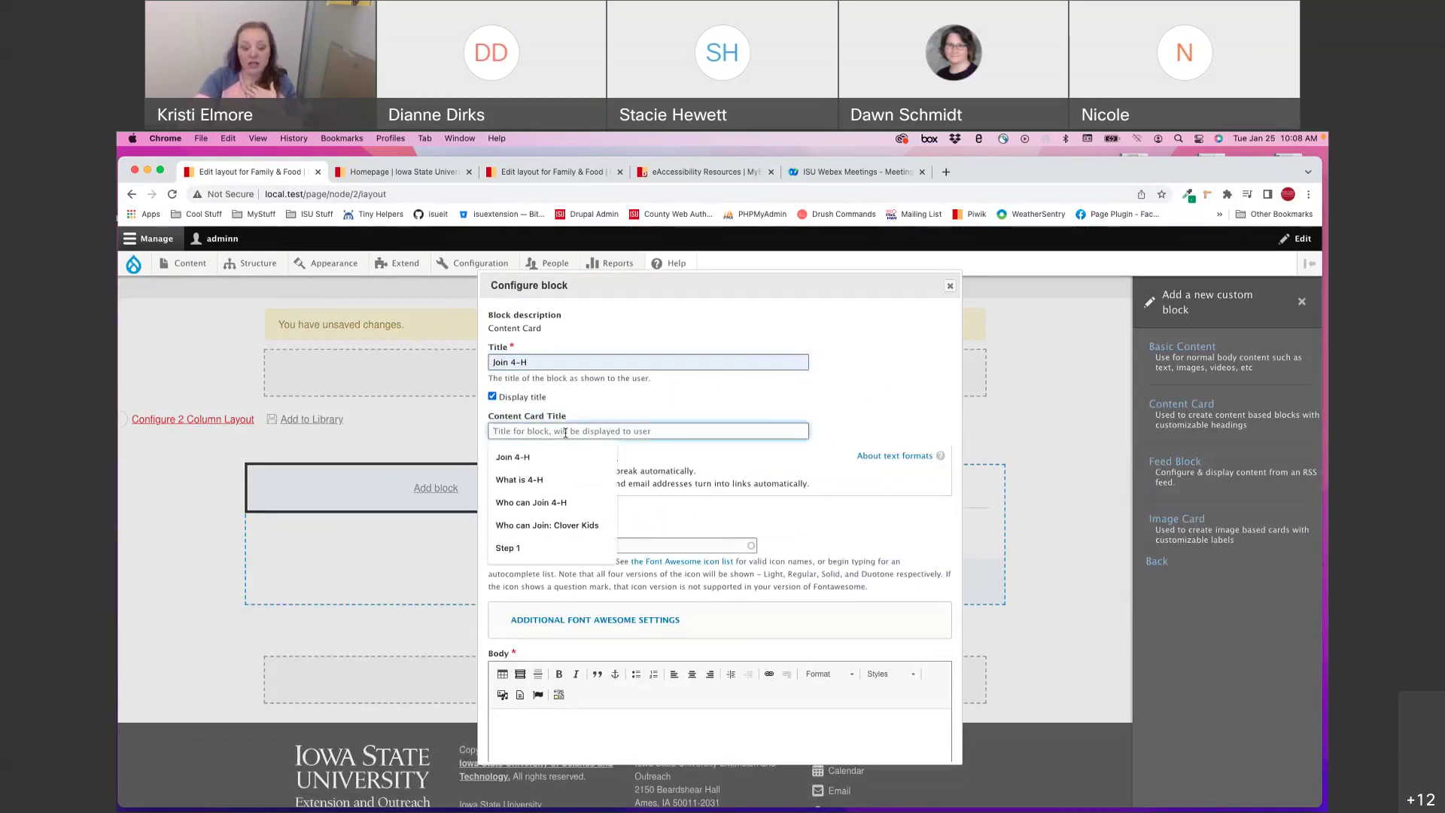
pyautogui.click(530, 453)
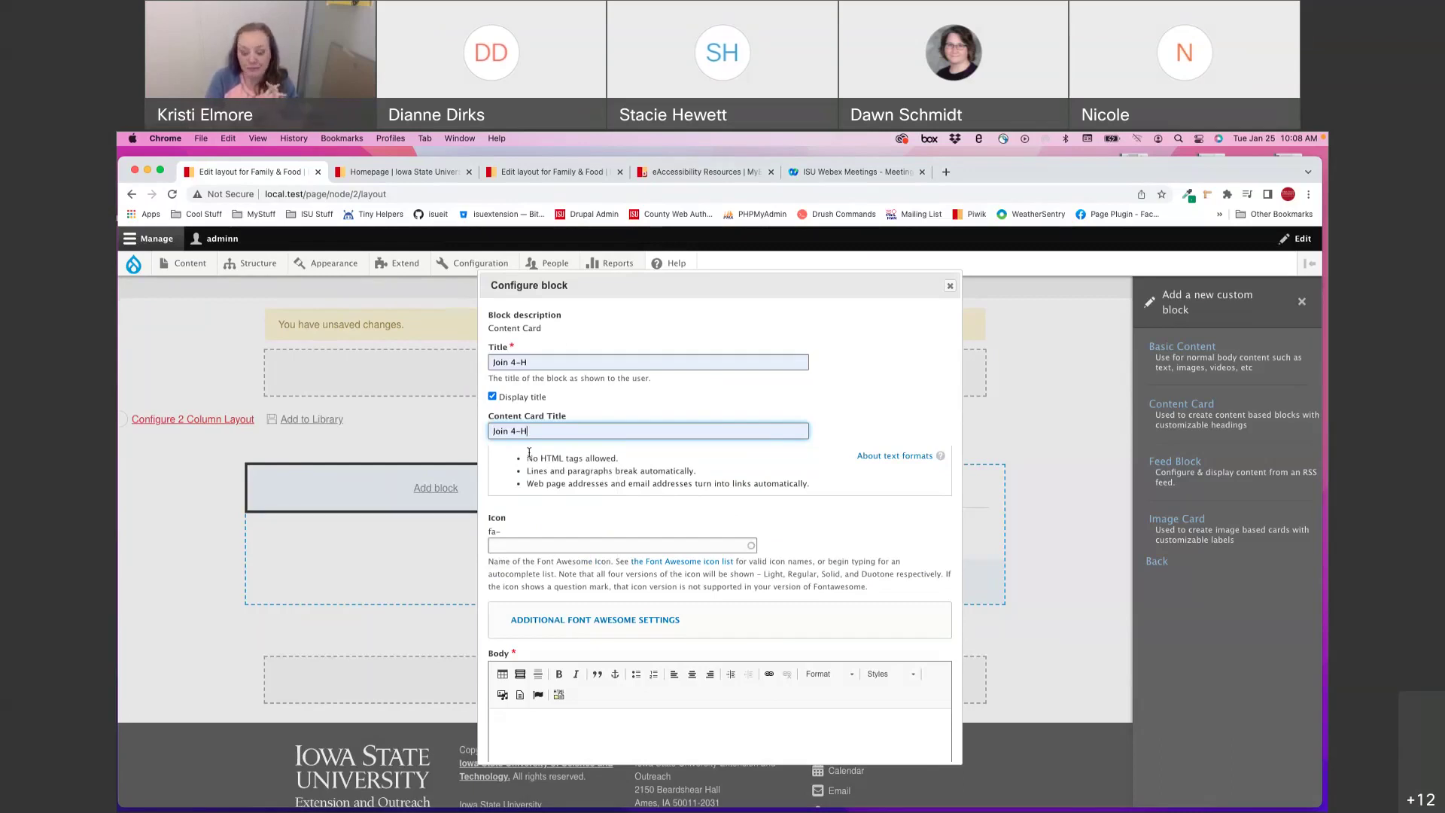
# Step: Set the card's icon to 'car' from the autocomplete suggestions
pyautogui.click(559, 548)
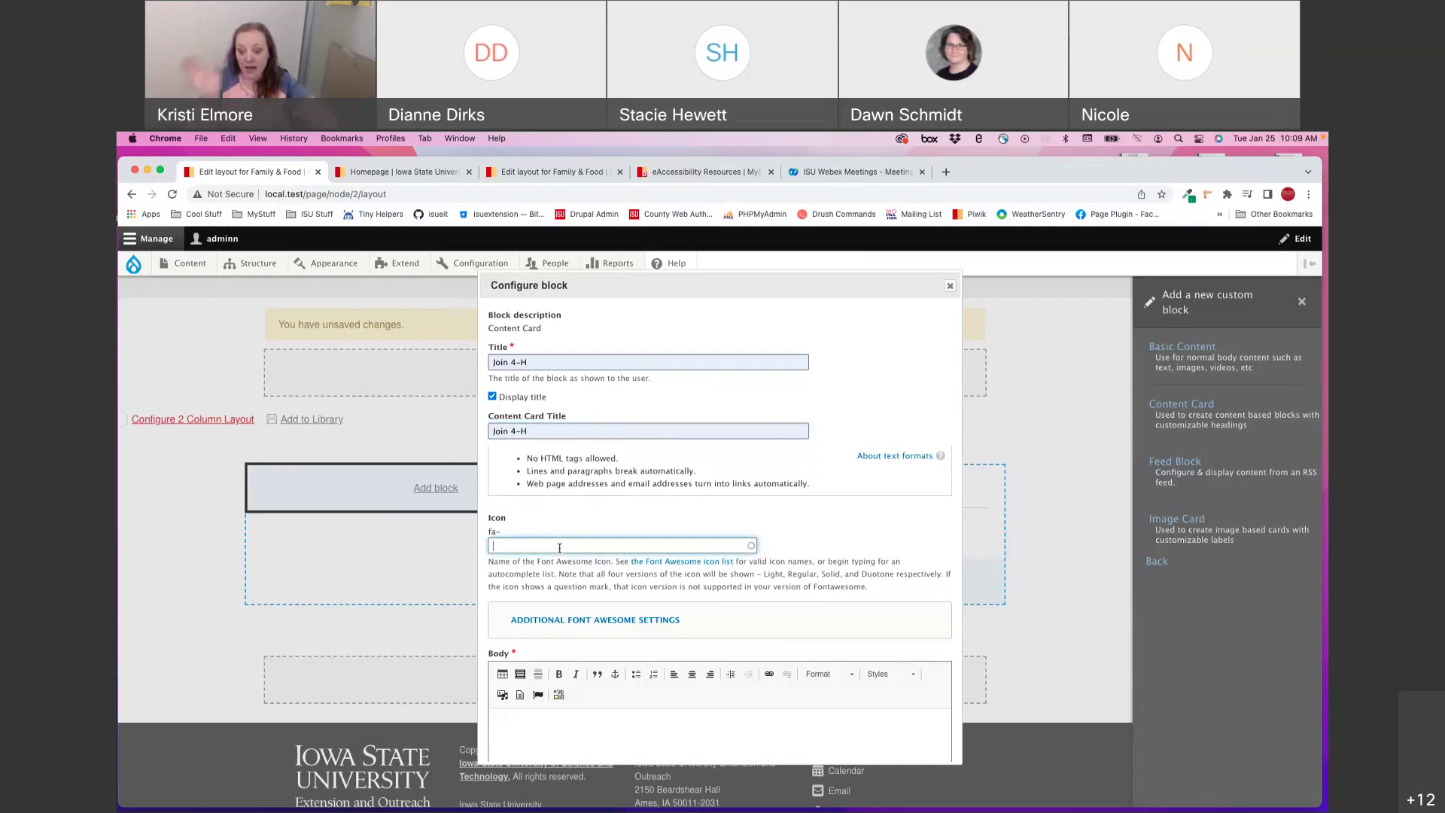
pyautogui.write('ar')
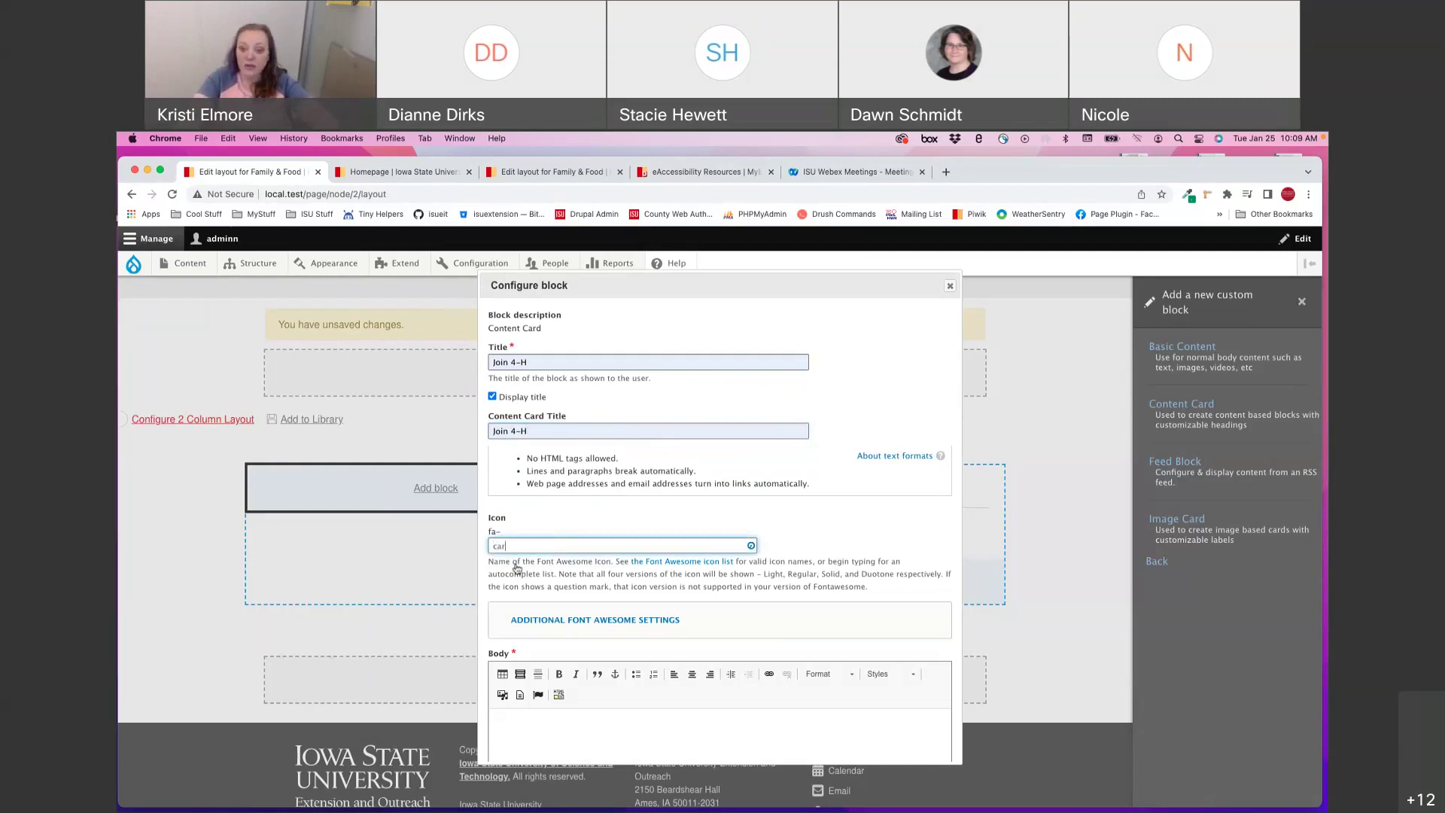
pyautogui.click(832, 529)
# Step: Enter 'This is my content' as the card's body text
pyautogui.scroll(-1, 725, 573)
pyautogui.scroll(-3, 725, 574)
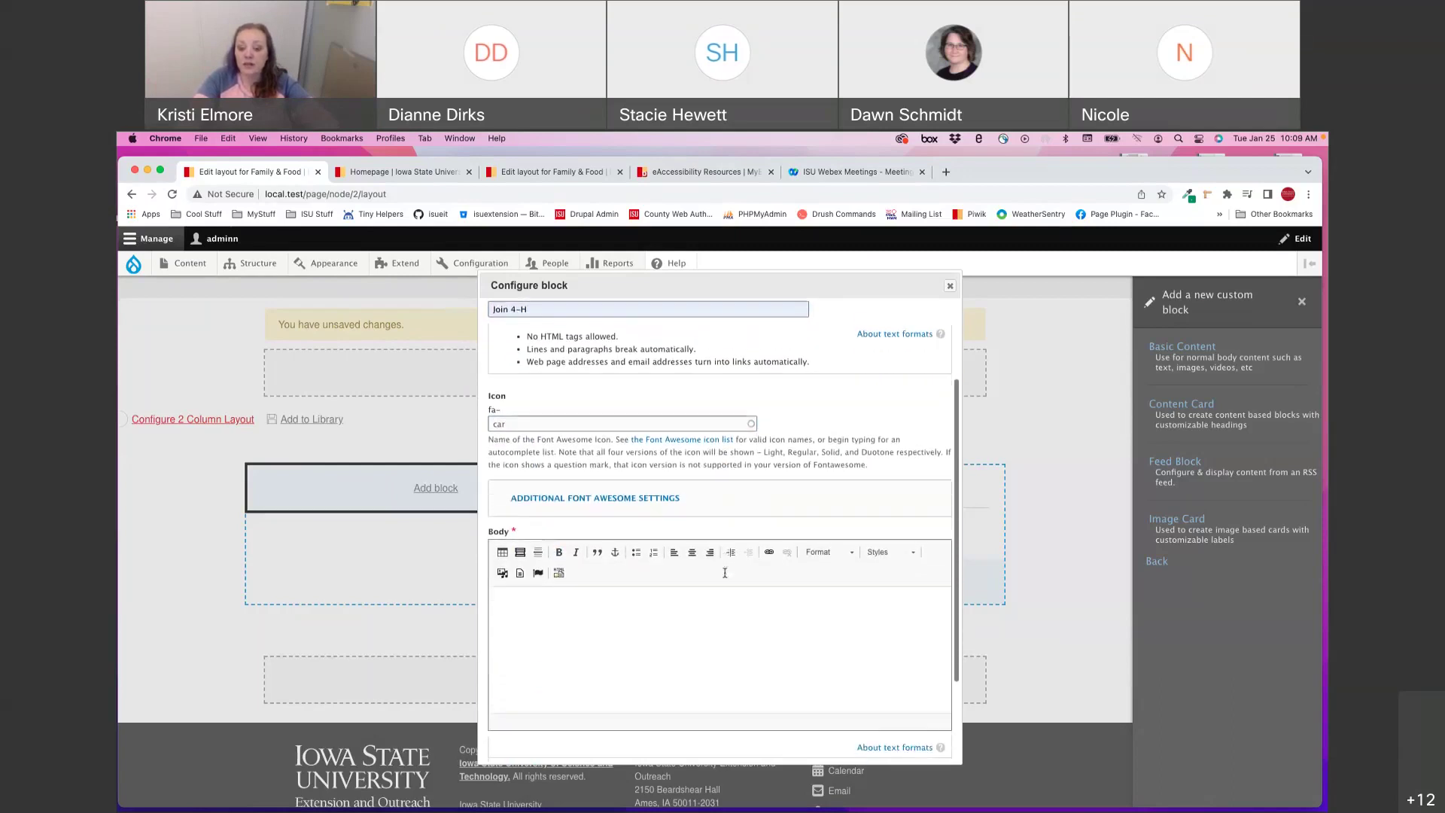
pyautogui.click(593, 616)
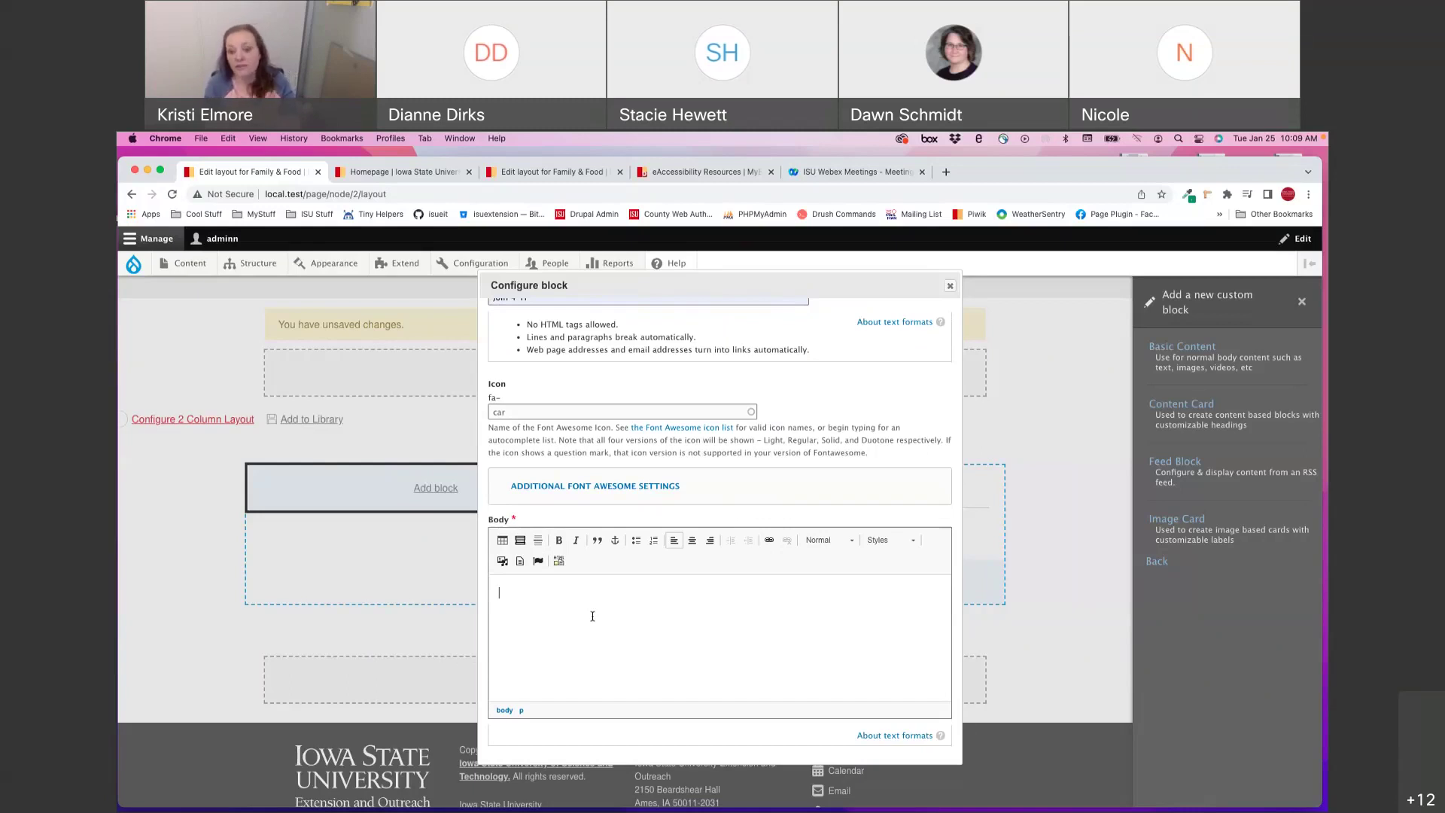
pyautogui.write('This is my ')
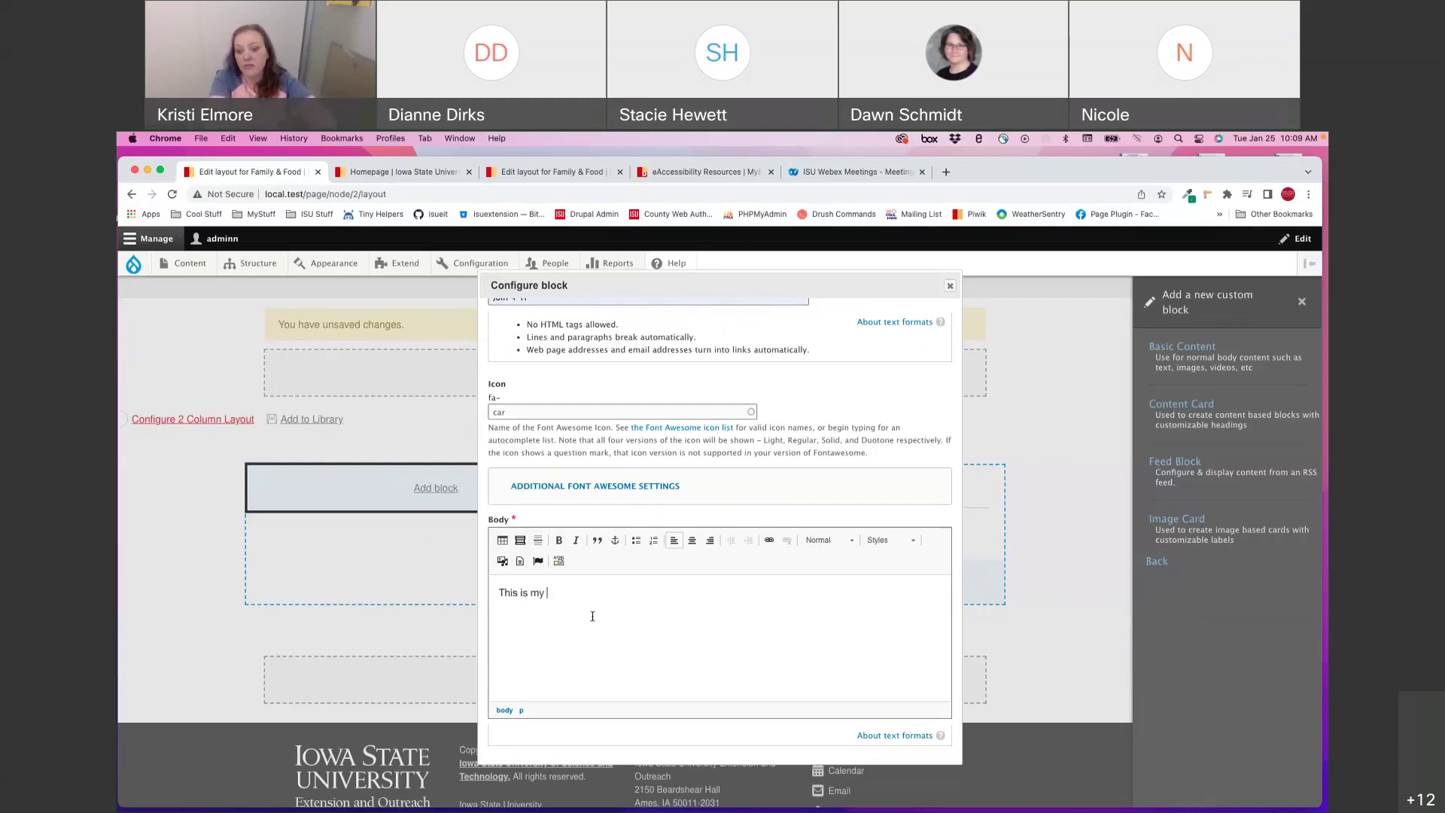
pyautogui.write('content')
# Step: Set the card's Color Style to Blue and keep Text Size at Medium
pyautogui.scroll(-3, 663, 621)
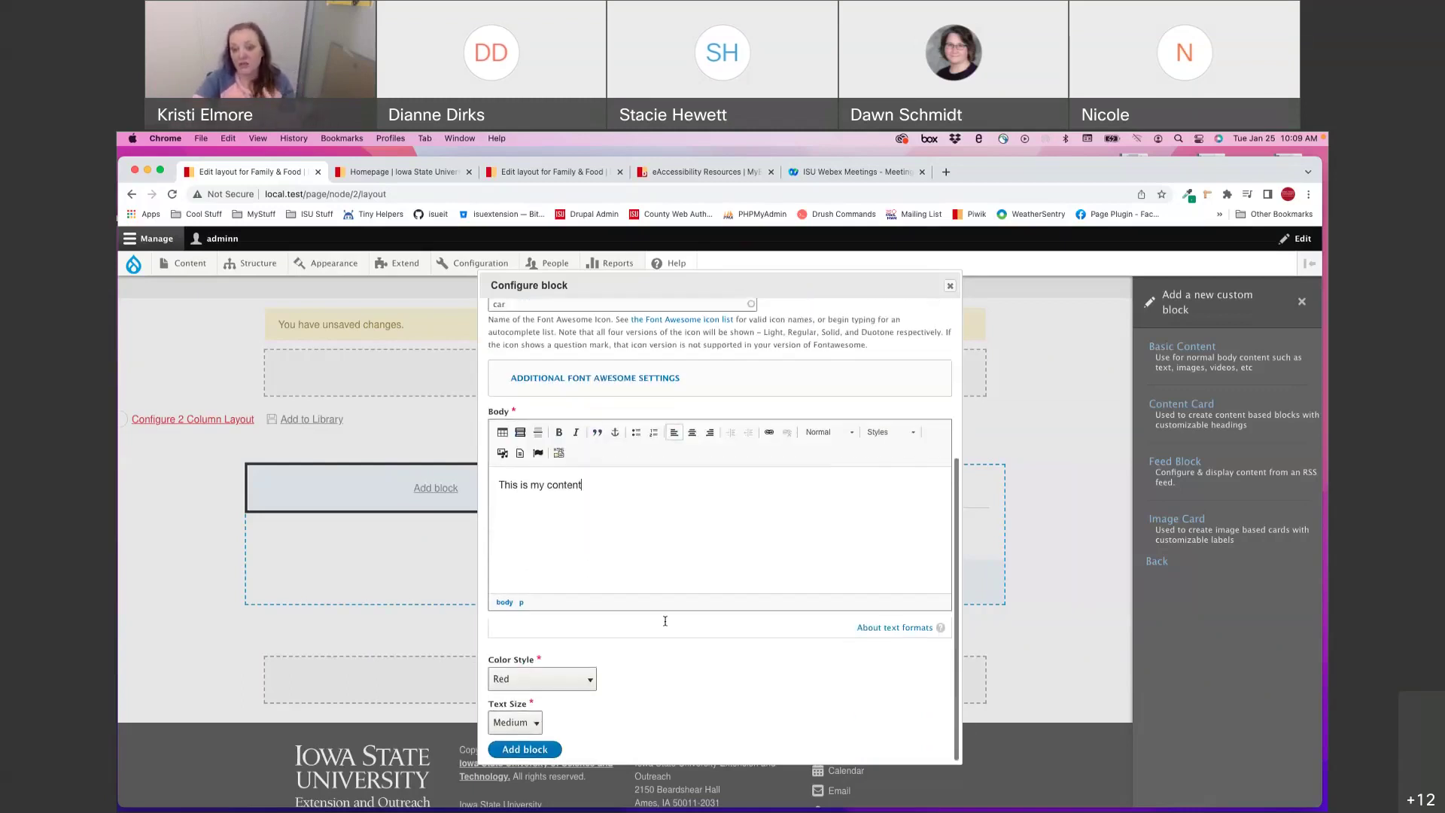
pyautogui.click(573, 678)
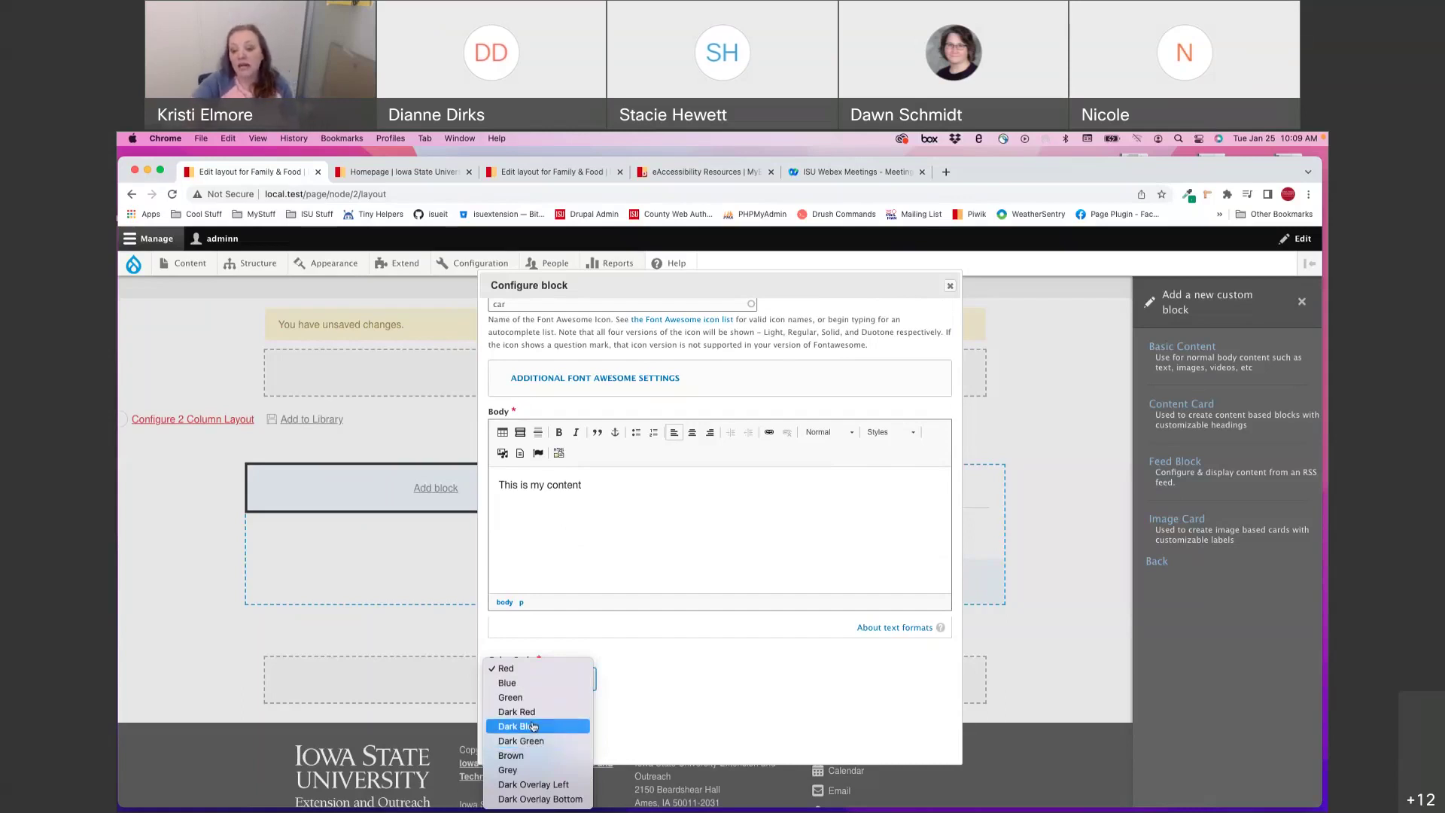
pyautogui.click(525, 685)
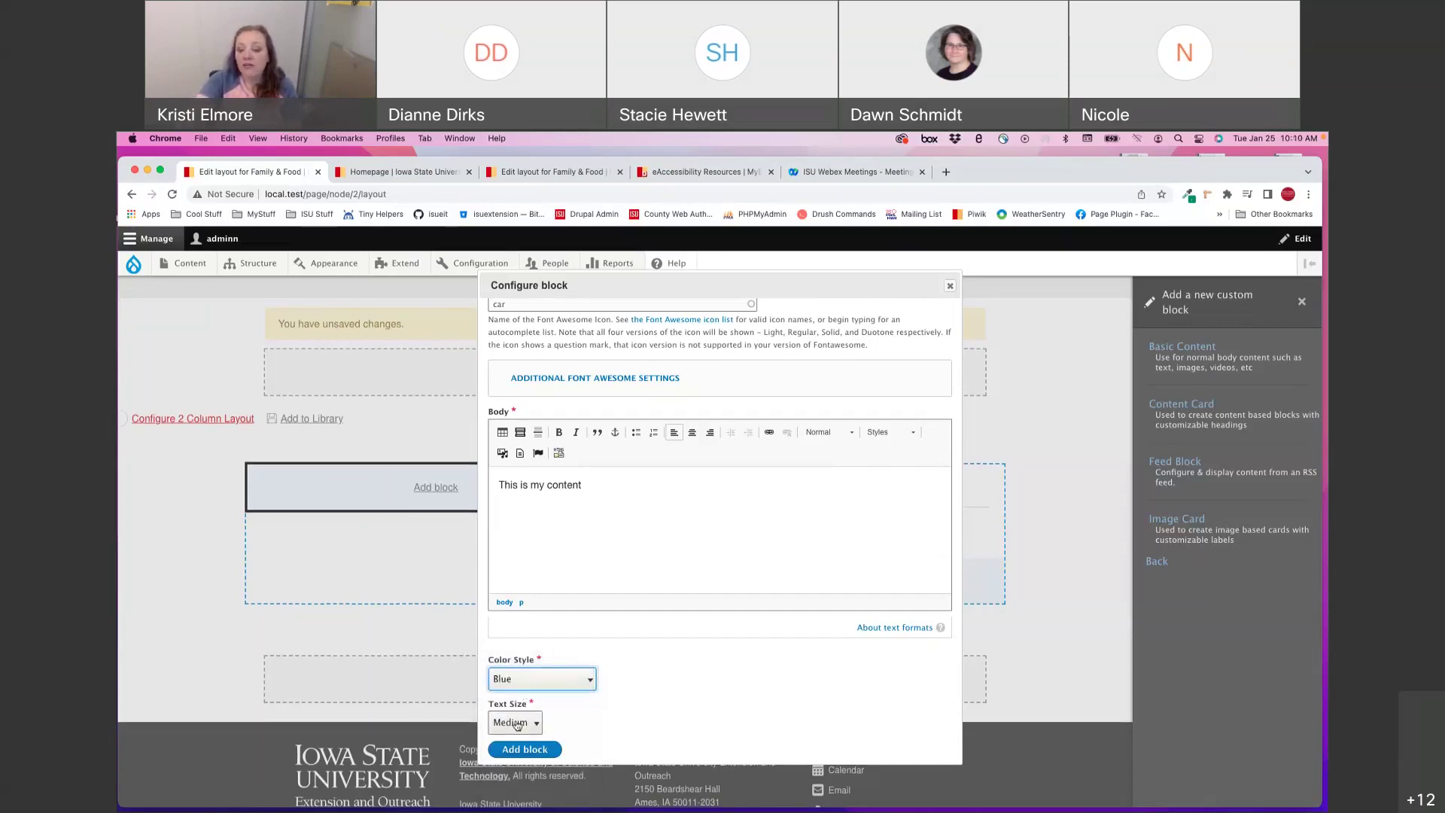
pyautogui.click(517, 725)
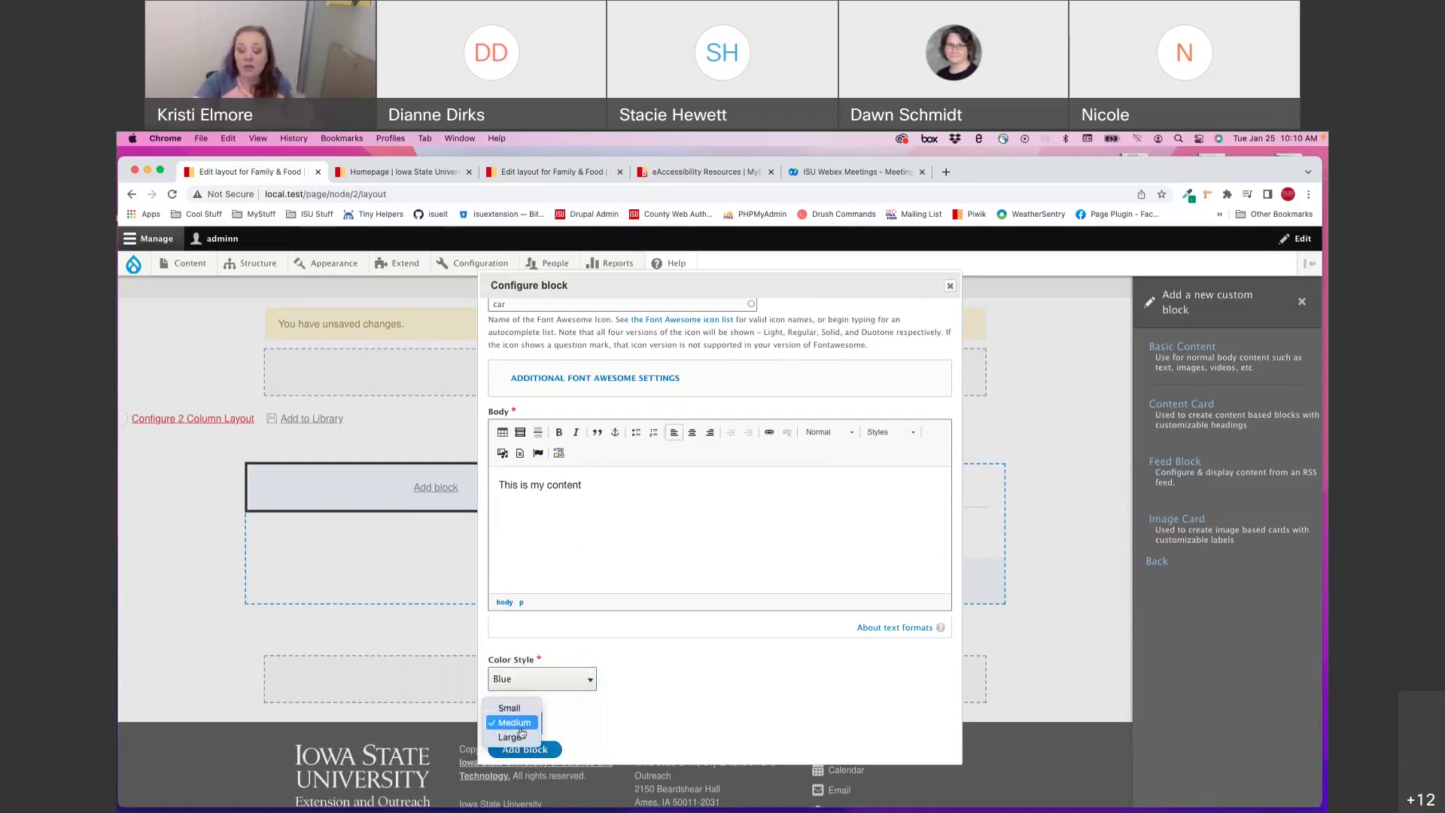
pyautogui.click(583, 738)
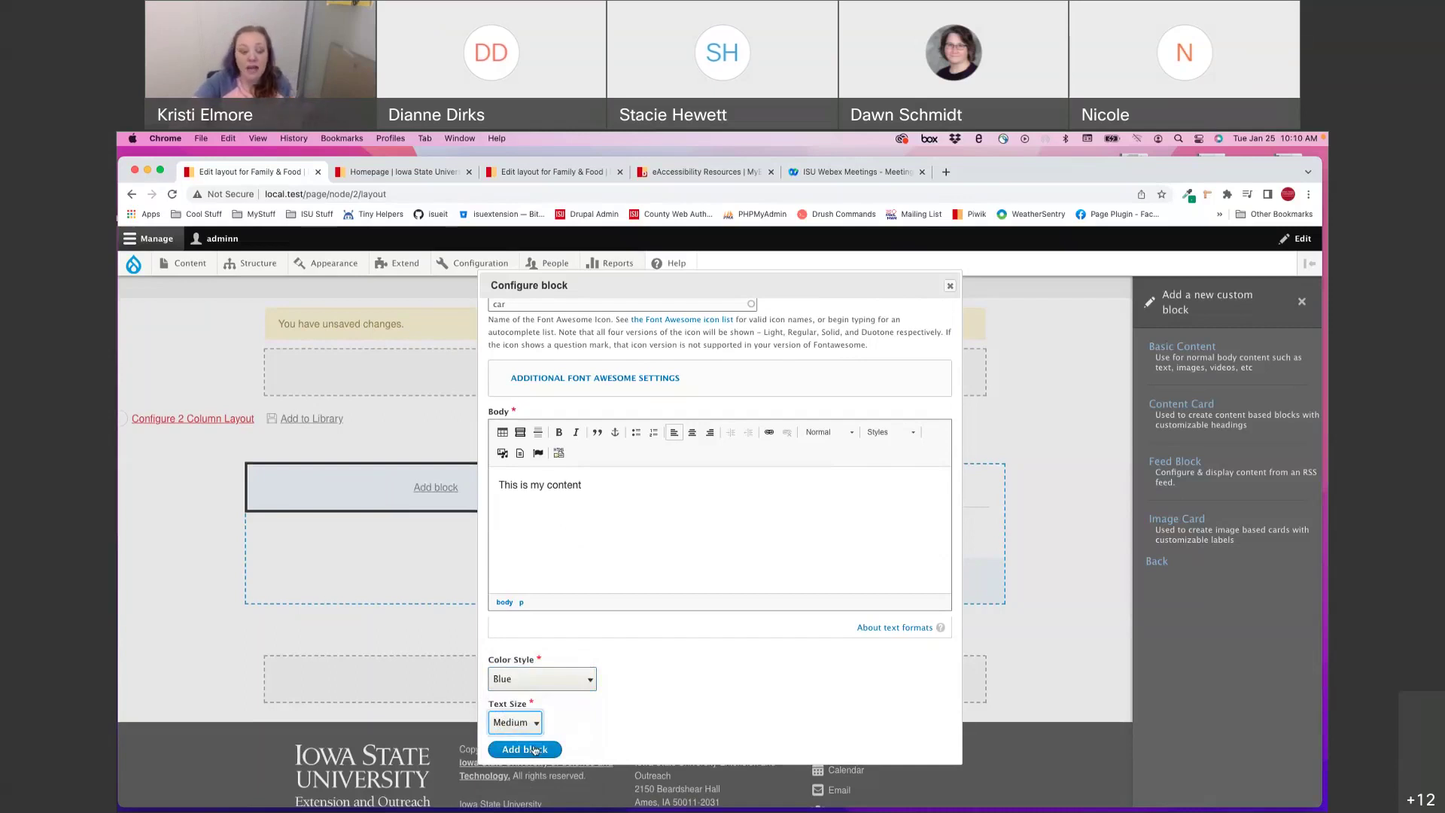
# Step: Save the blue Join 4-H card into the left column and check its block options menu
pyautogui.click(534, 751)
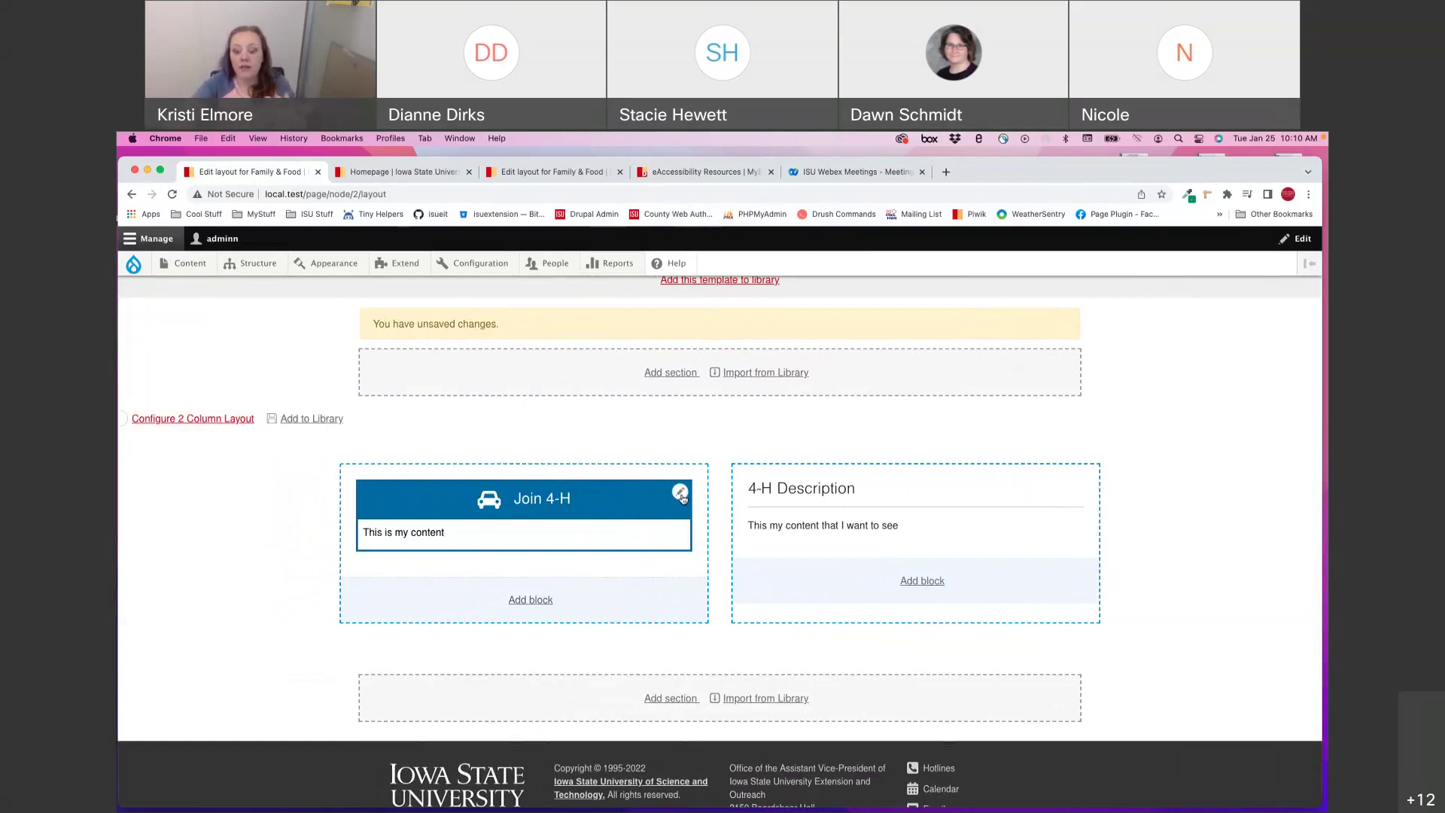
pyautogui.click(680, 494)
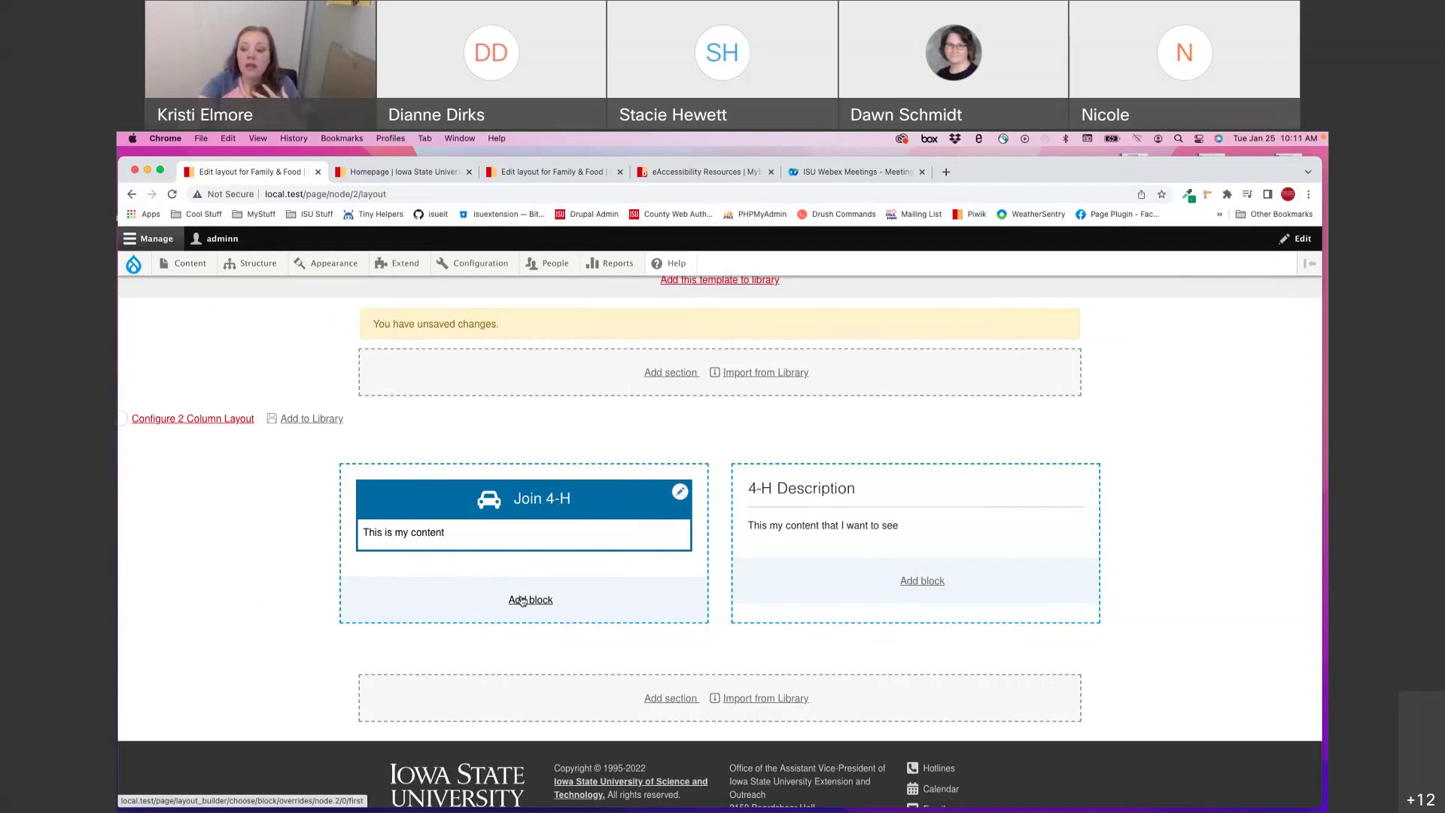
pyautogui.scroll(-1, 522, 600)
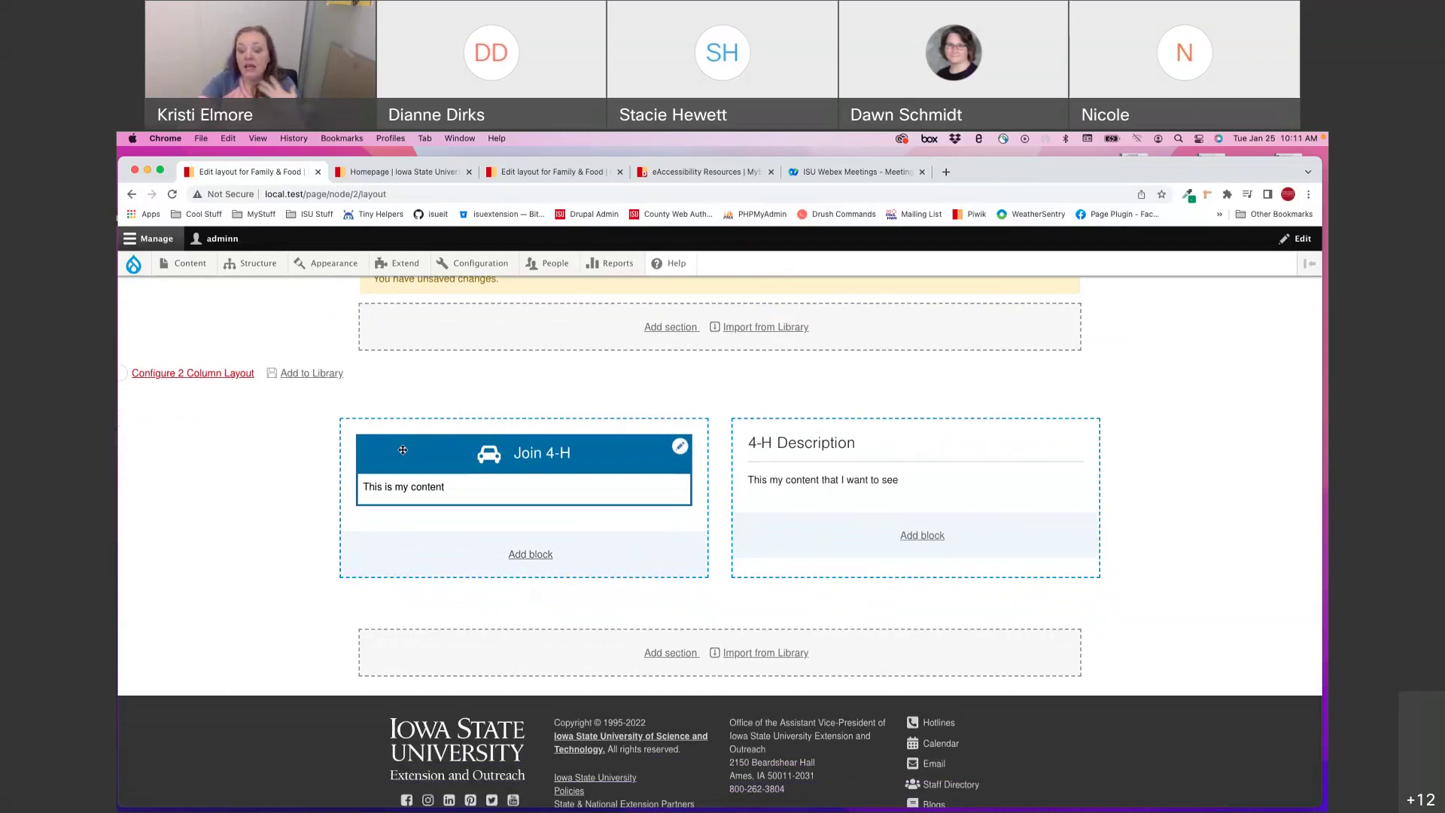
# Step: Import a Two Column Layout section from the library beneath the Join 4-H section
pyautogui.click(793, 656)
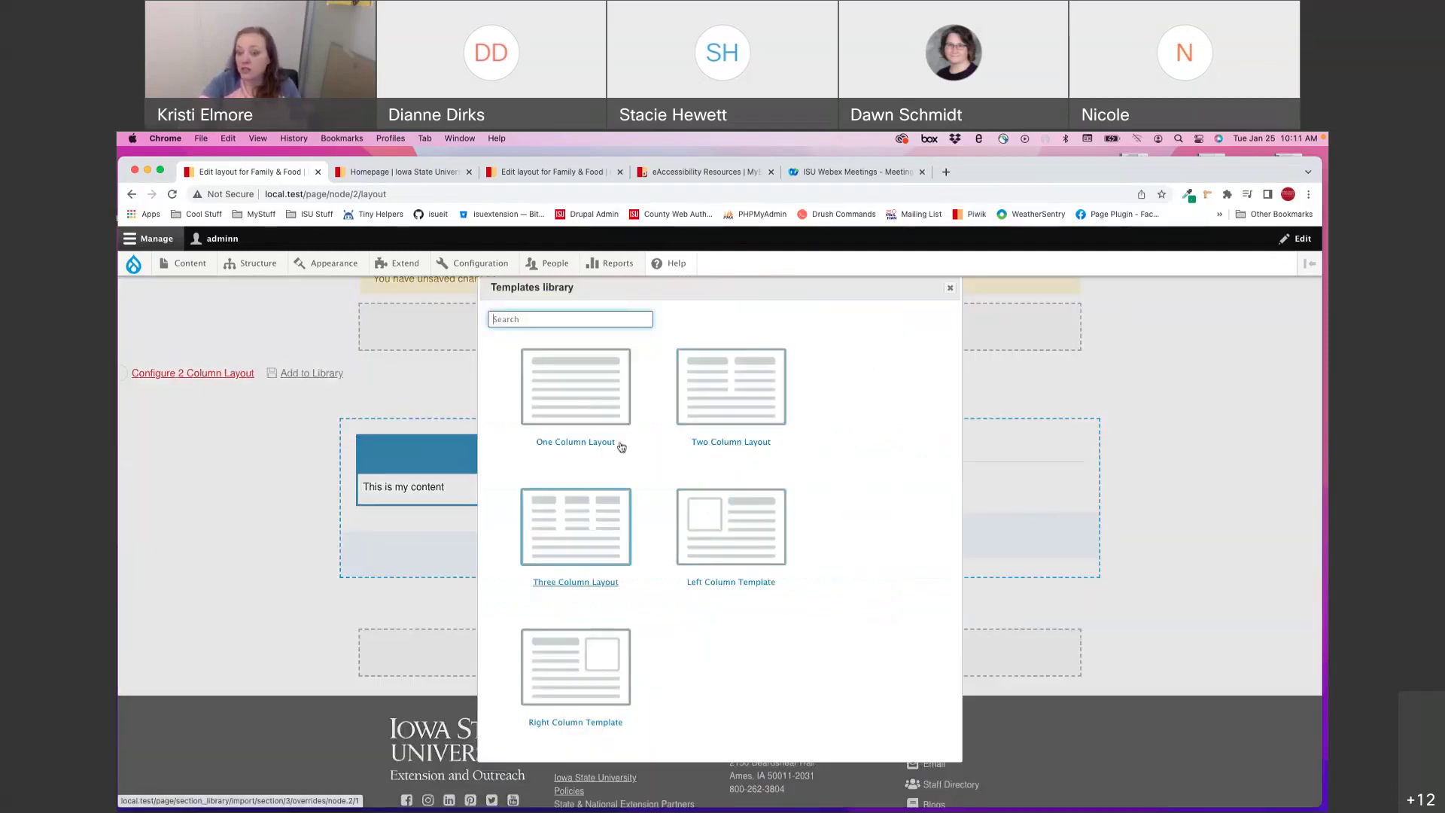
pyautogui.click(715, 378)
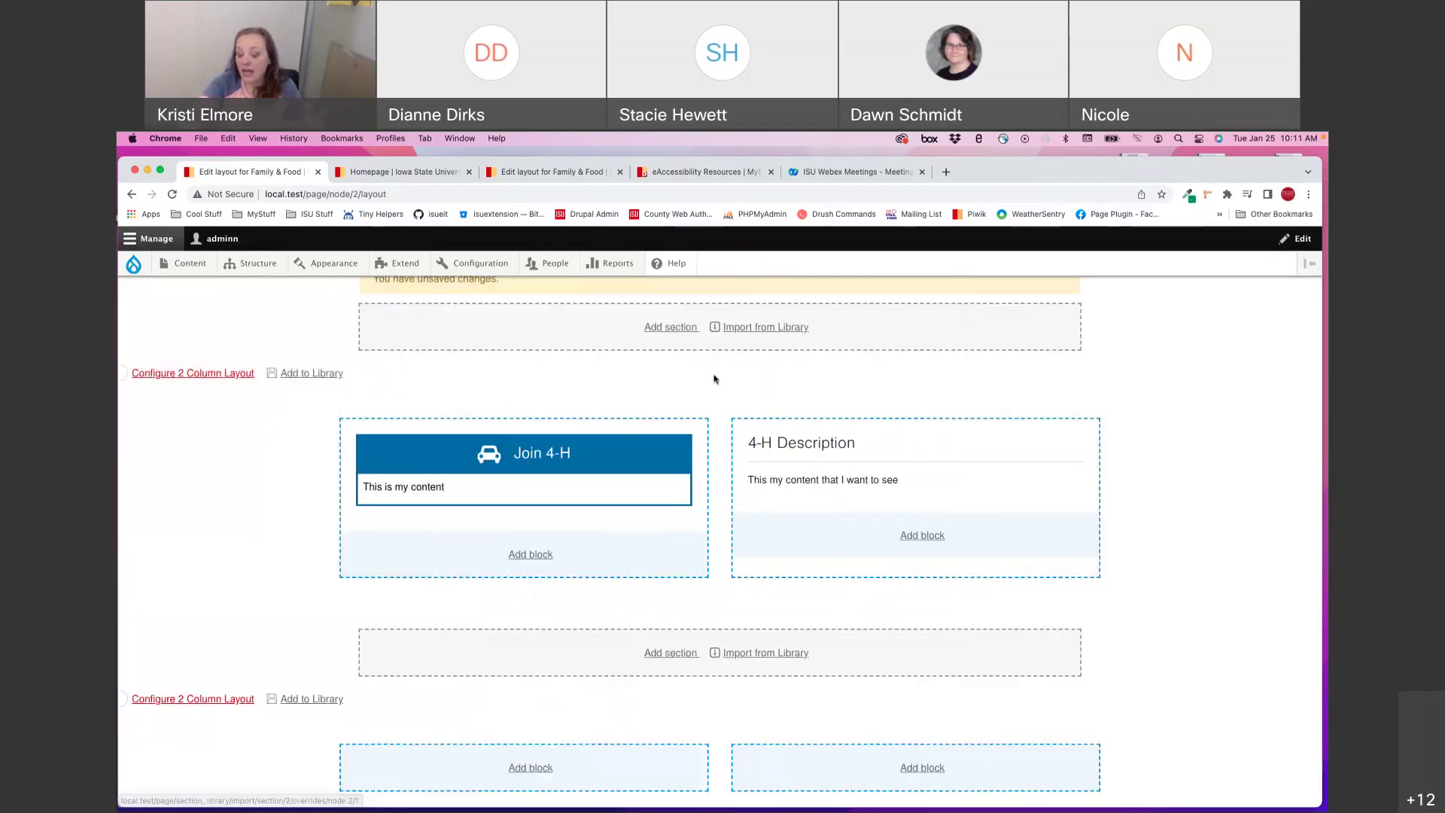
pyautogui.scroll(-3, 704, 473)
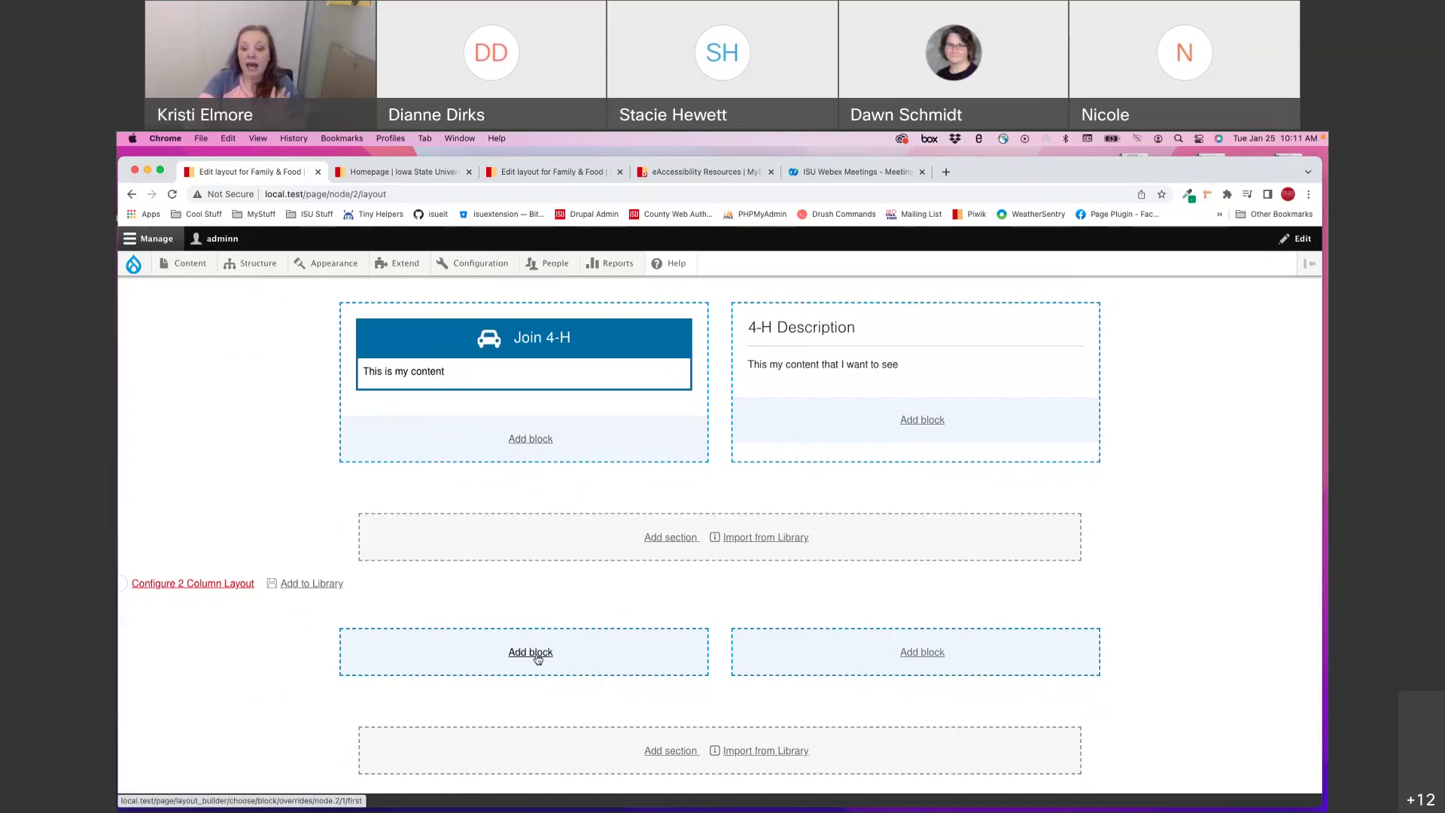
# Step: Start a custom block in the new section's left column, checking the blog feed tab for reference
pyautogui.click(538, 656)
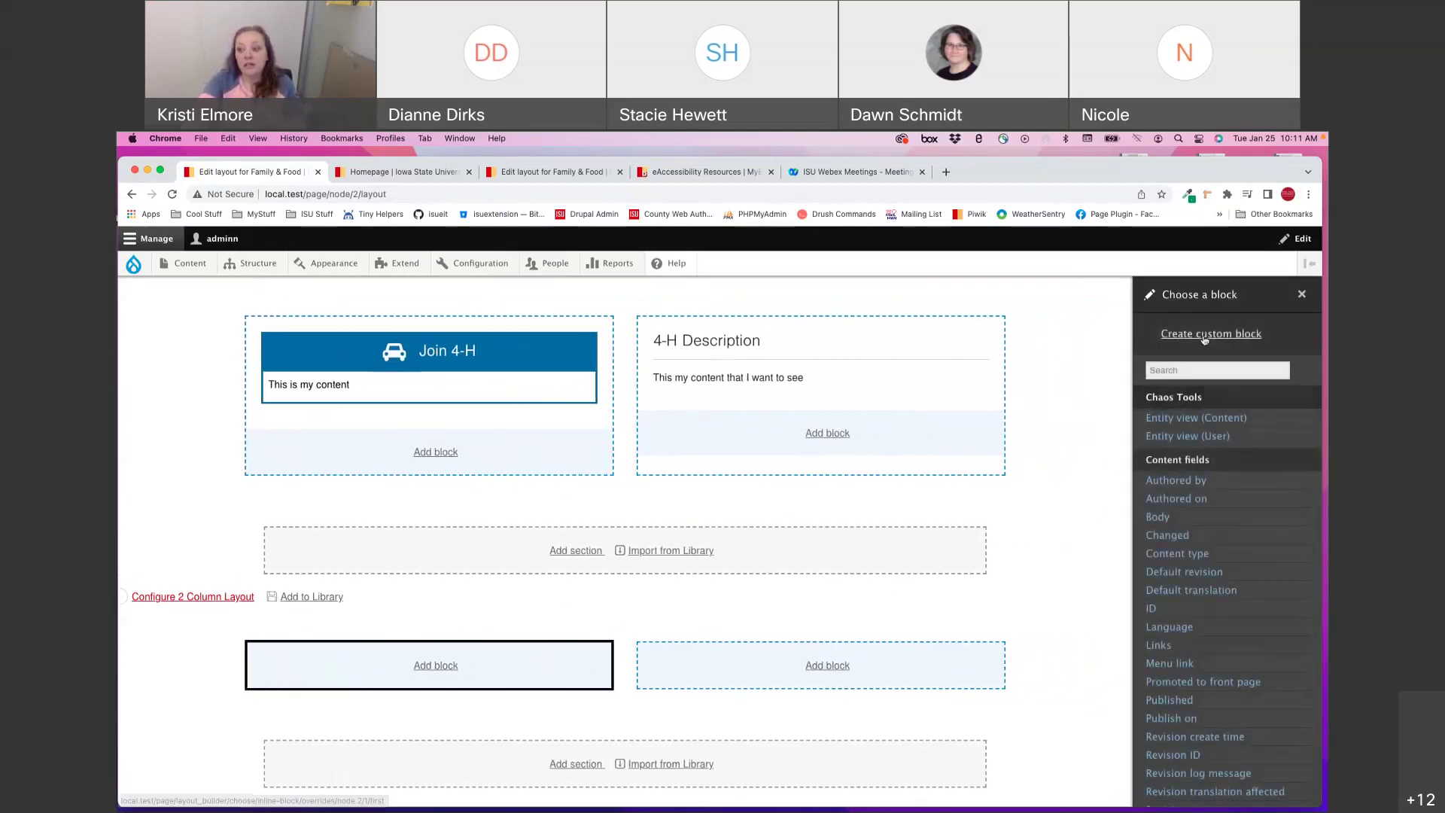
pyautogui.click(1204, 335)
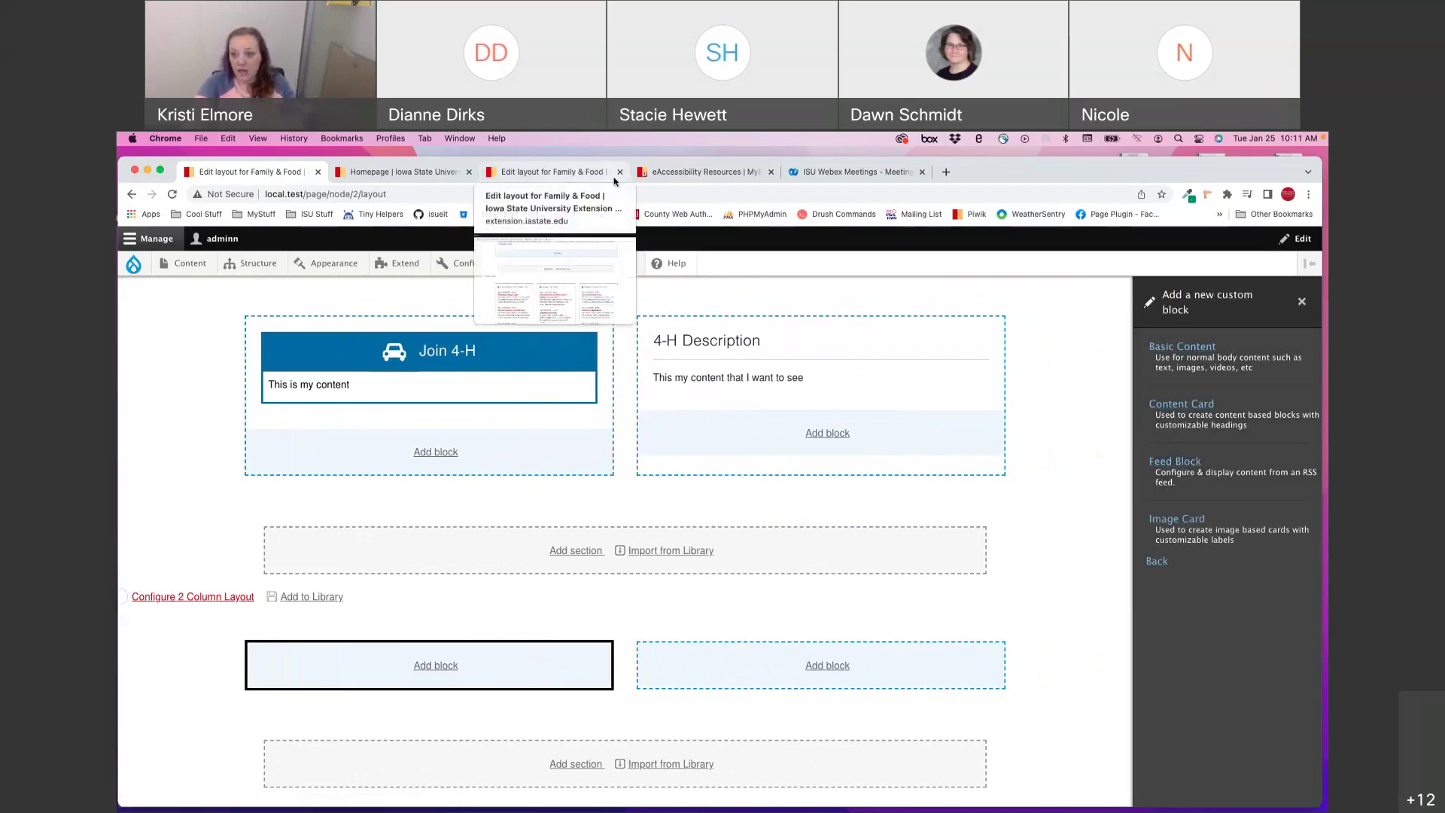
pyautogui.click(548, 174)
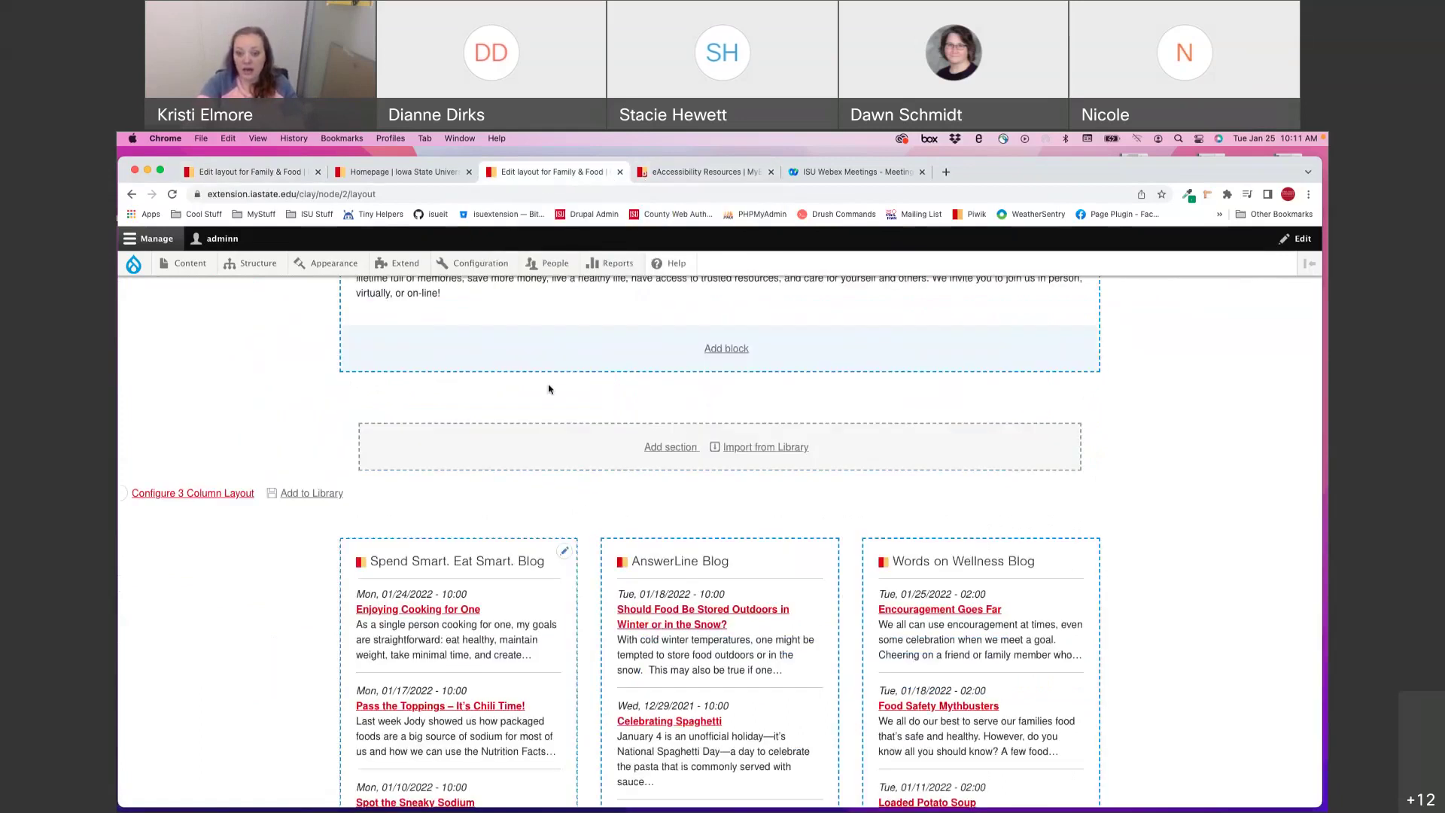
pyautogui.scroll(-5, 415, 662)
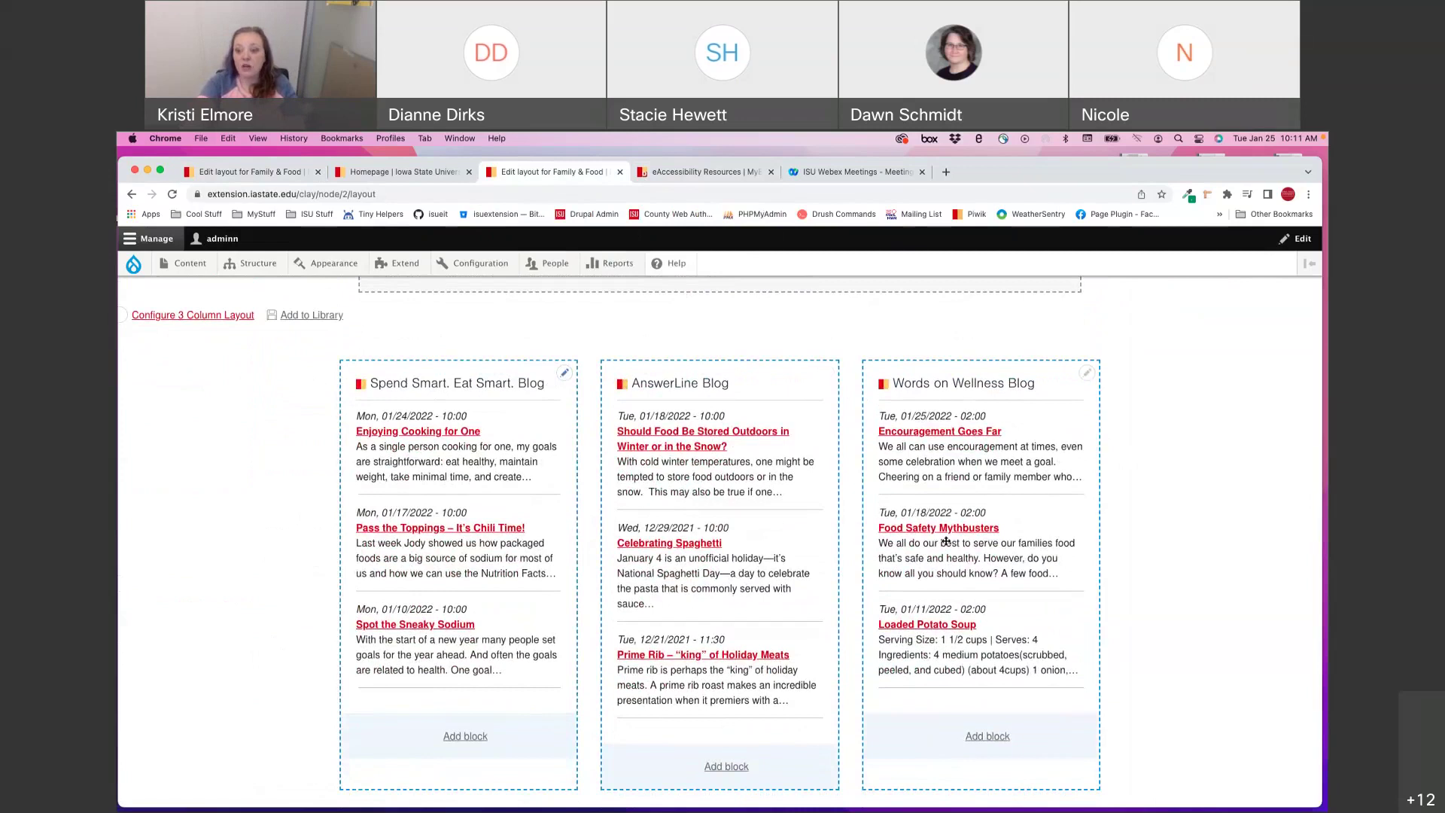
pyautogui.click(225, 173)
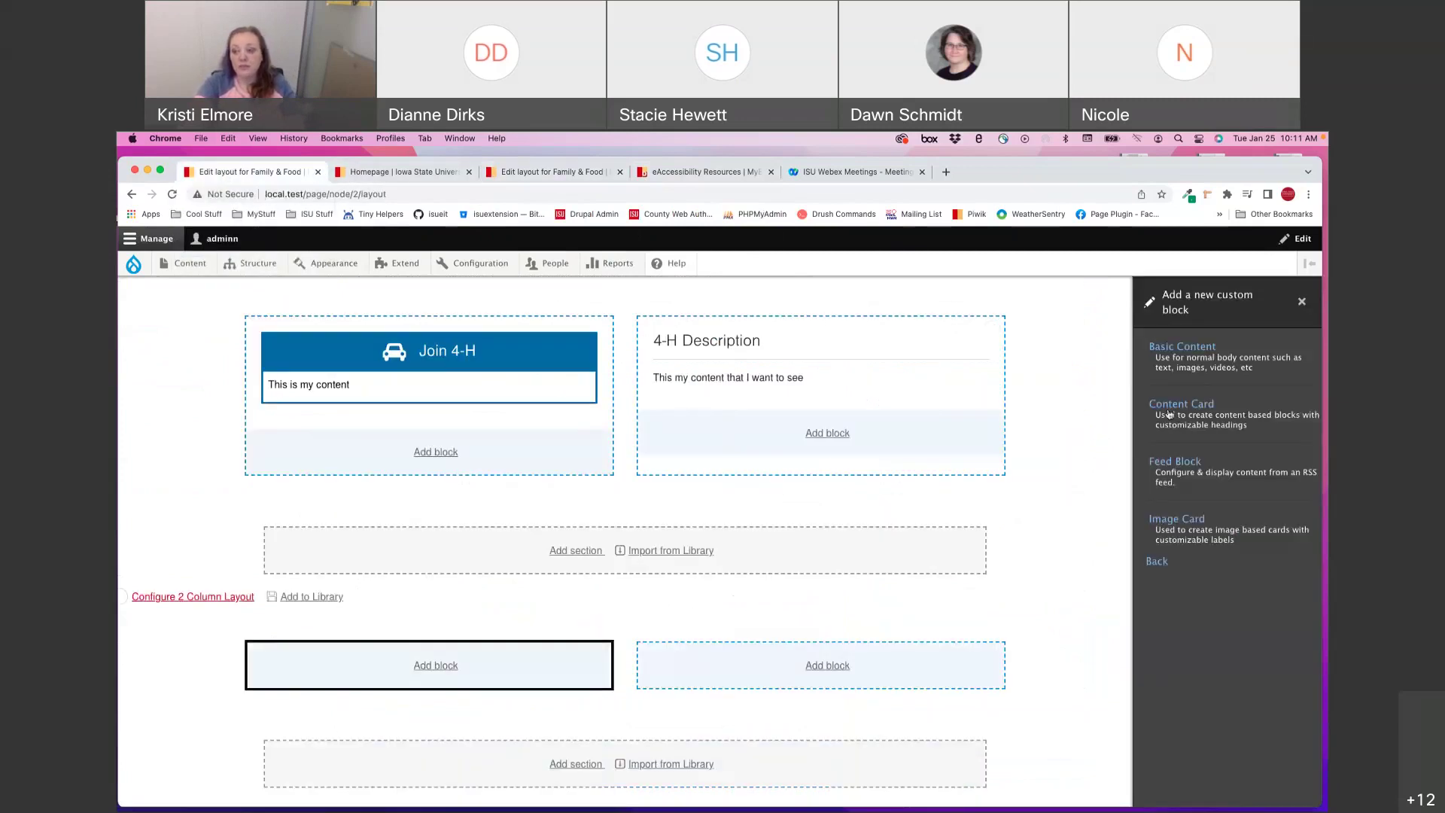
# Step: Start a Feed Block titled 'Spend Smart. Eat Smart. Blog'
pyautogui.click(1225, 474)
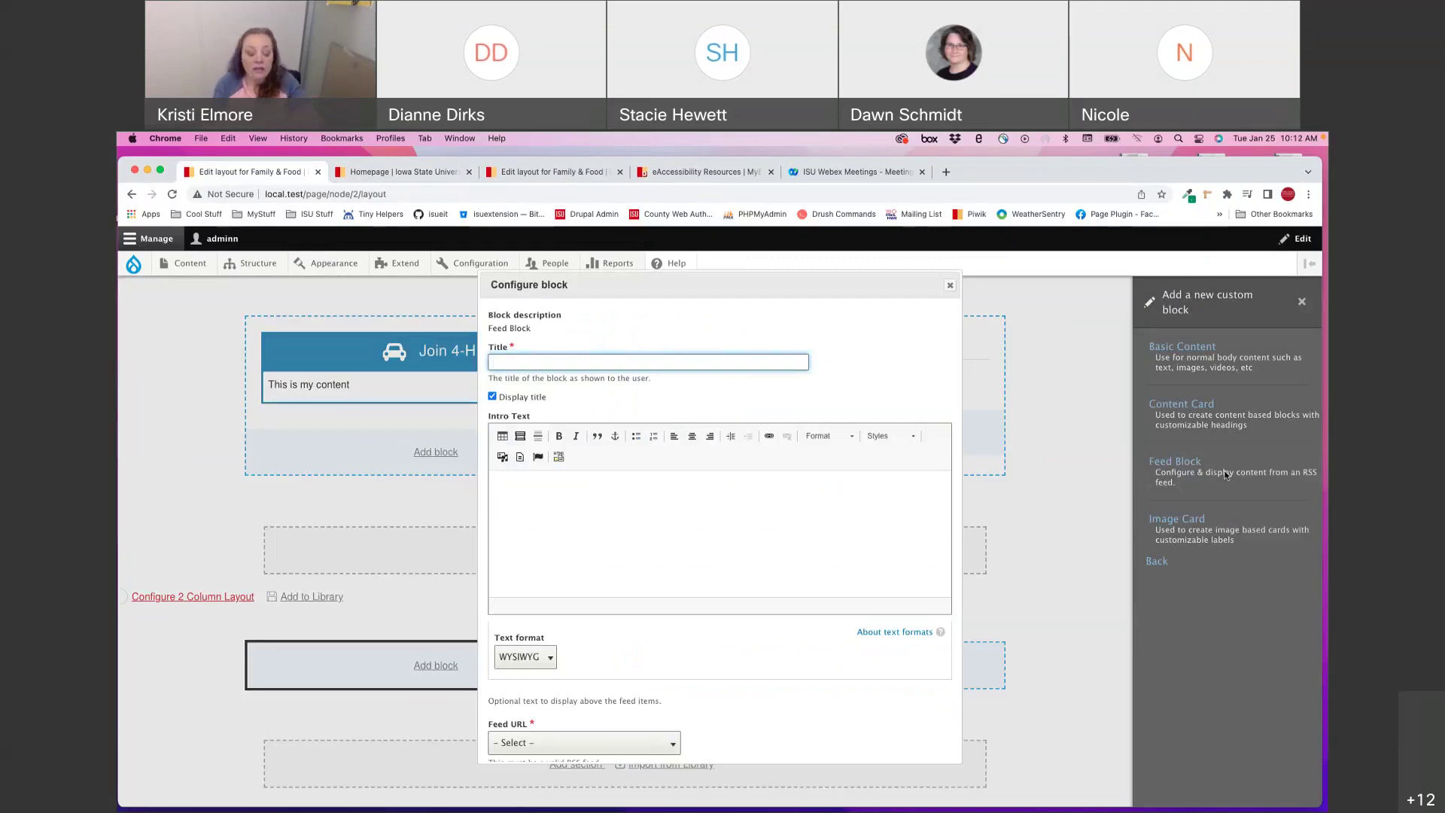
pyautogui.write('Spen')
pyautogui.press('Down')
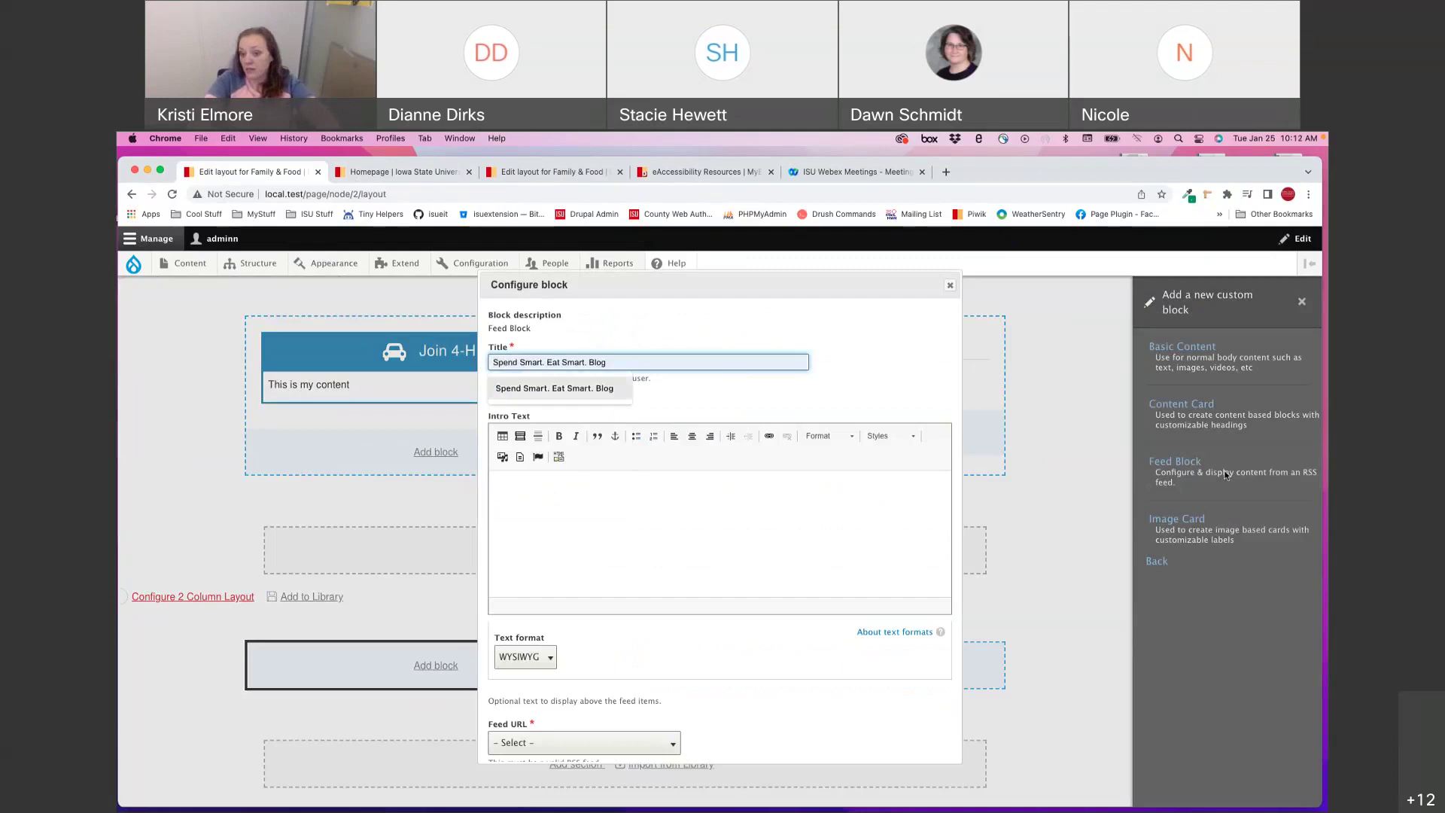
pyautogui.press('Tab')
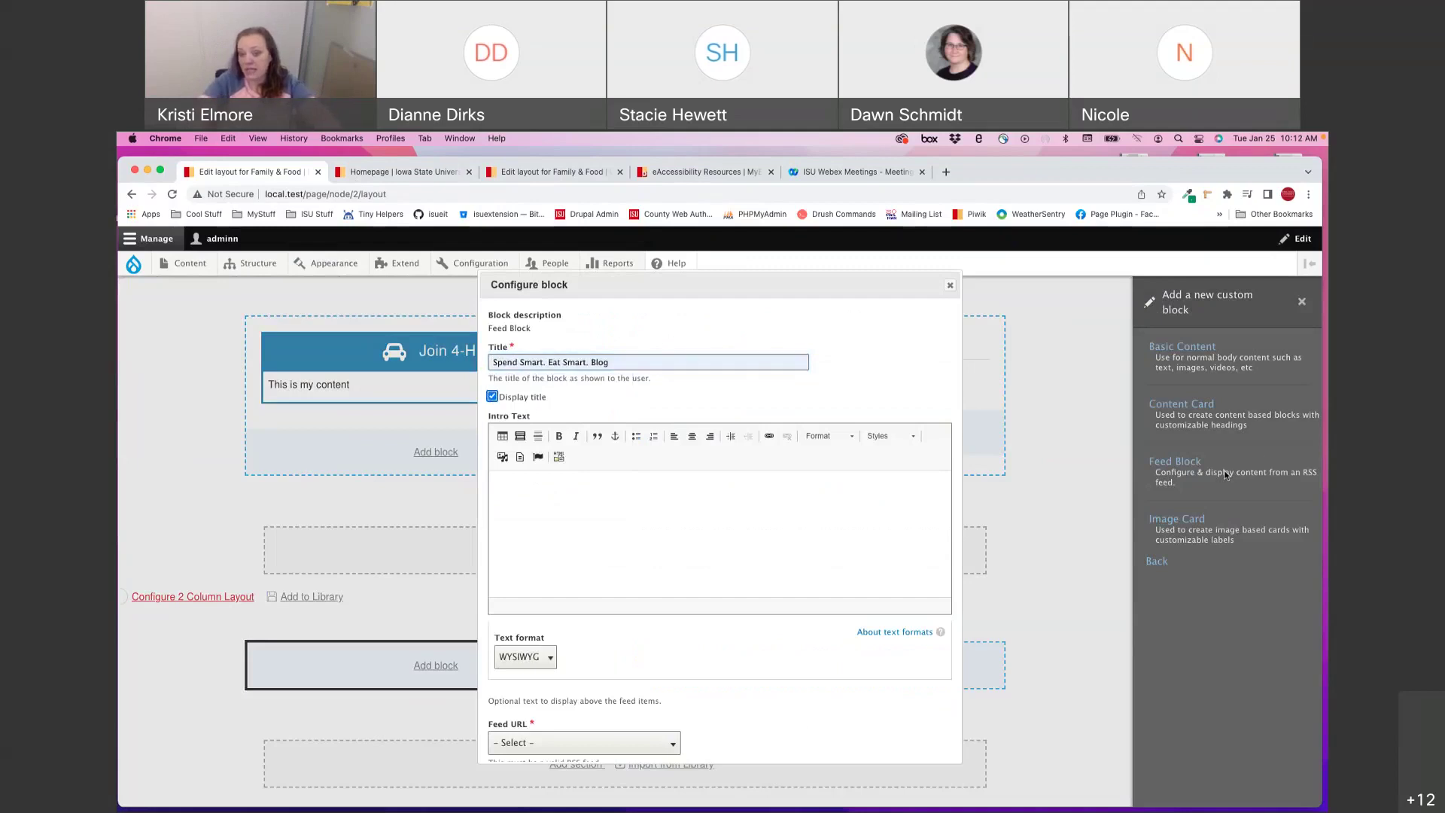
pyautogui.click(539, 360)
pyautogui.tripleClick(539, 360)
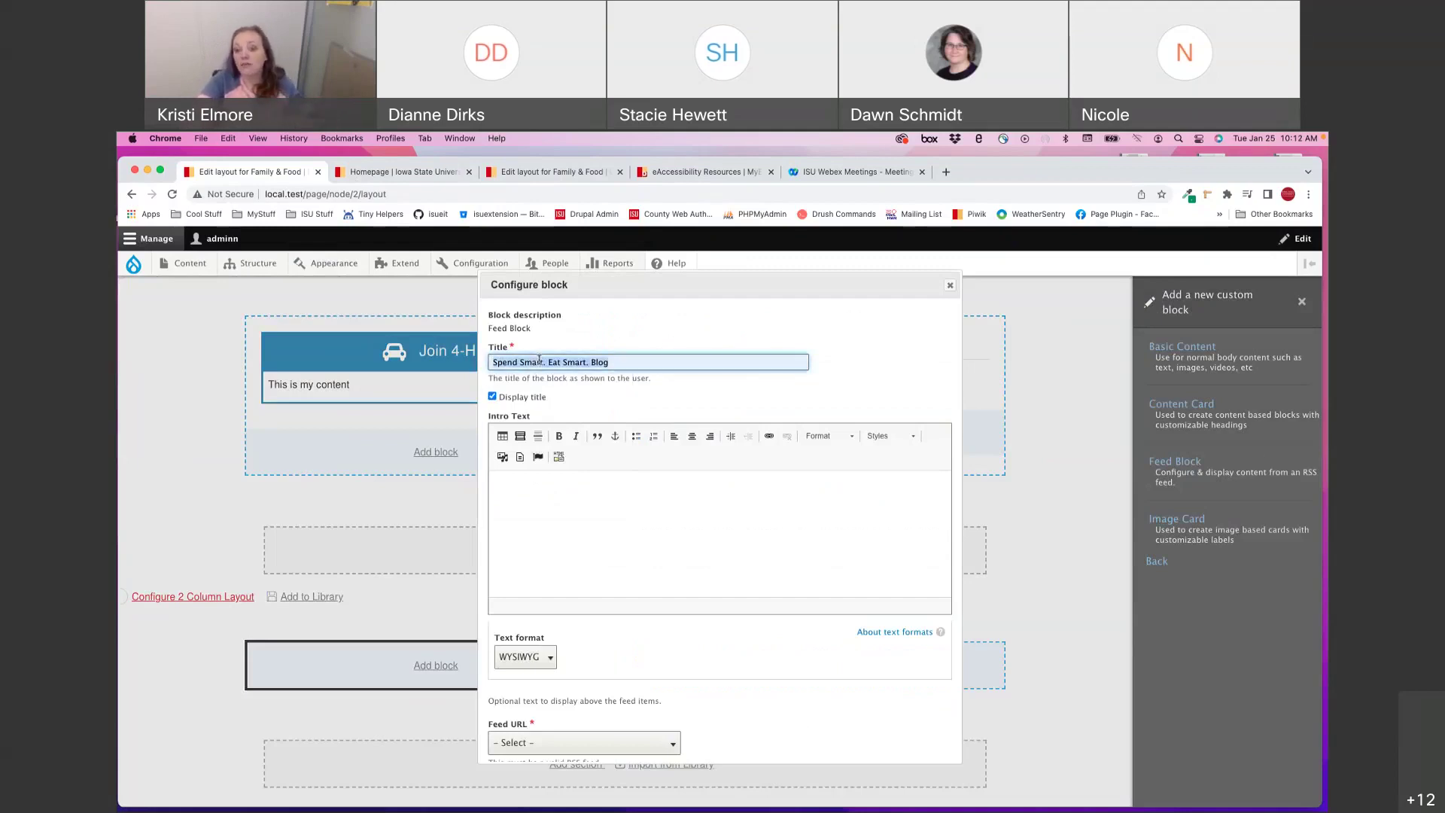
pyautogui.click(694, 559)
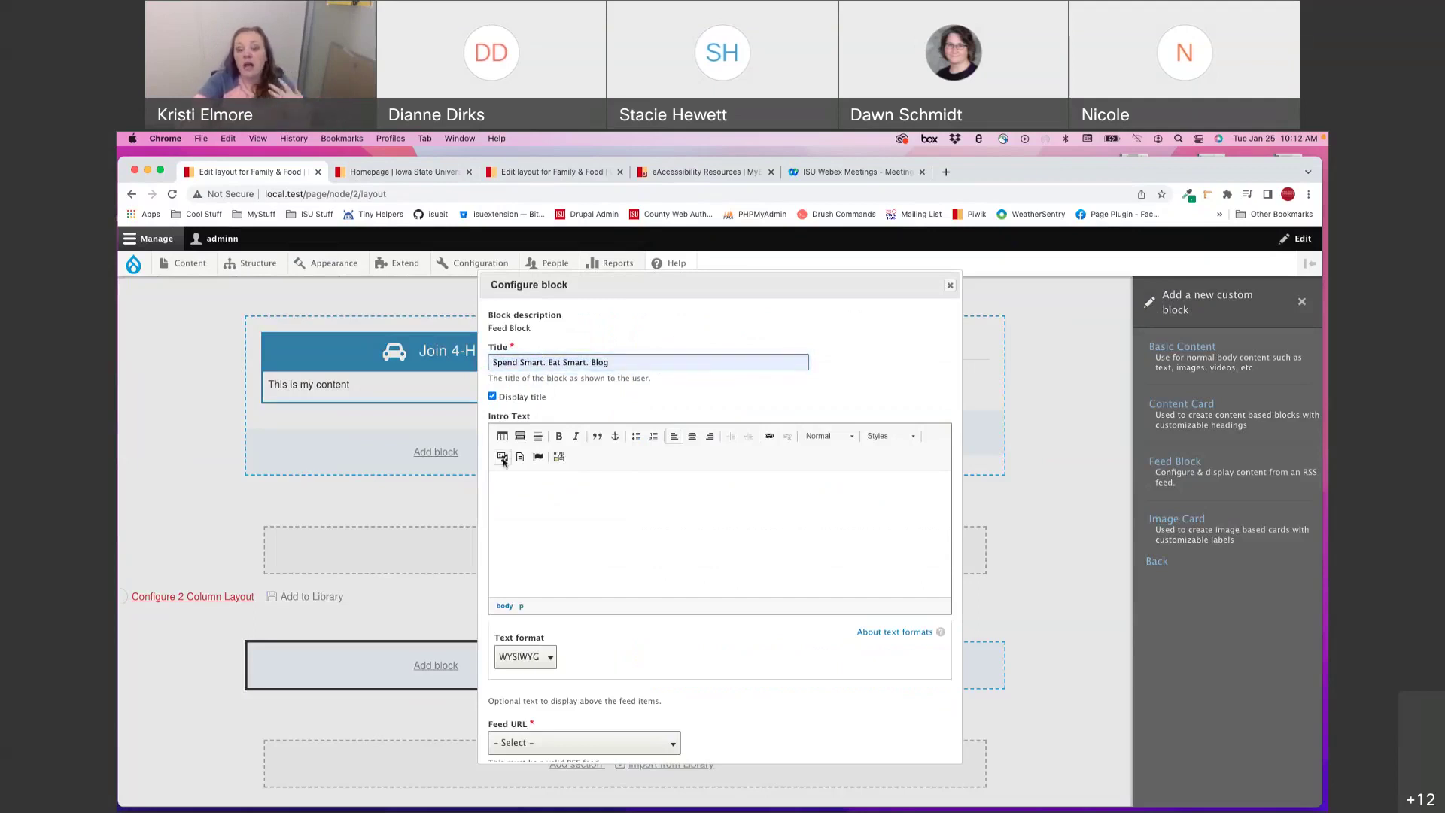
pyautogui.moveTo(489, 417); pyautogui.dragTo(544, 417)
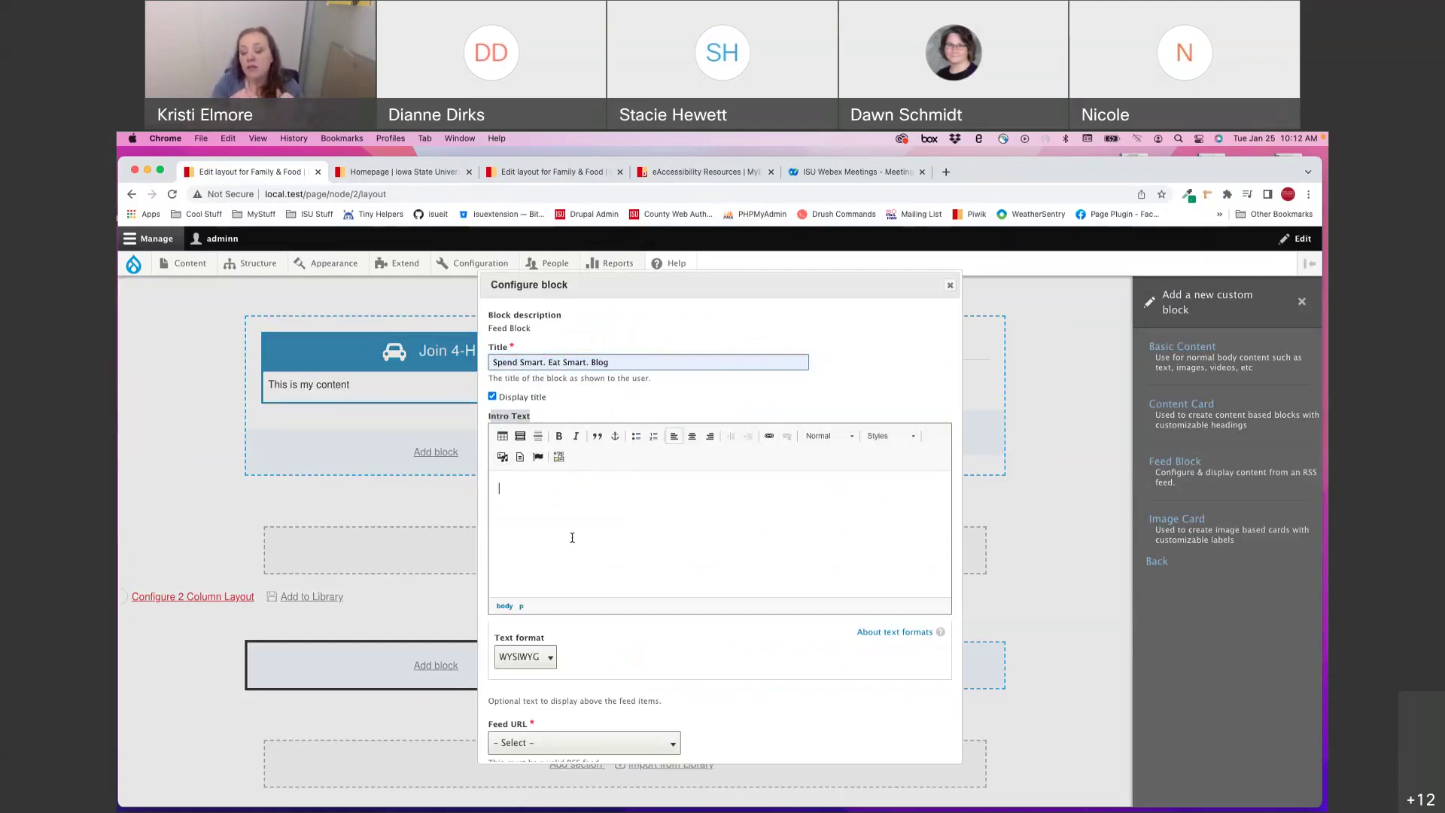
# Step: Set the Feed URL to Spend Smart. Eat Smart. and add the feed block
pyautogui.scroll(-3, 572, 537)
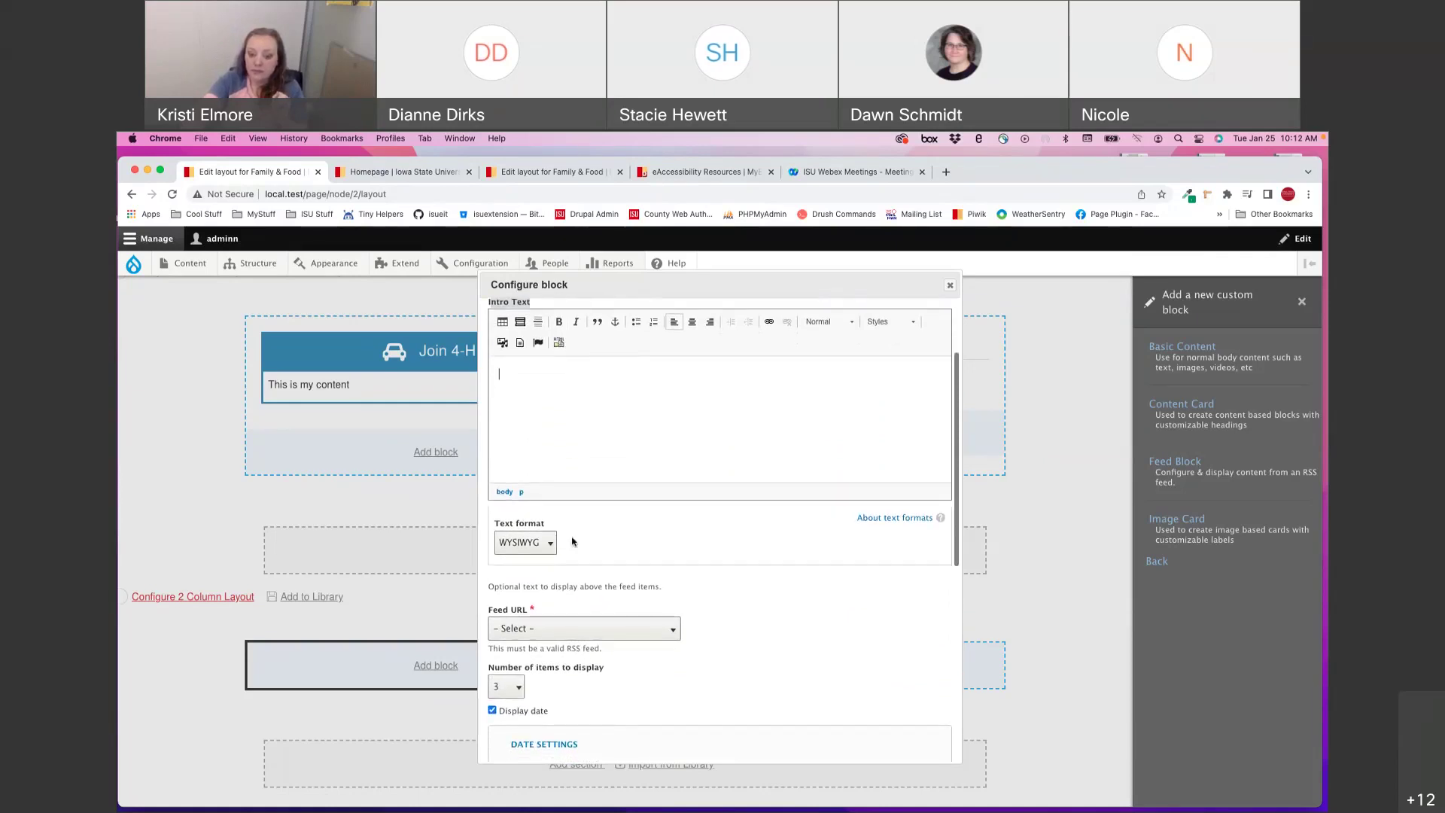
pyautogui.scroll(-2, 572, 540)
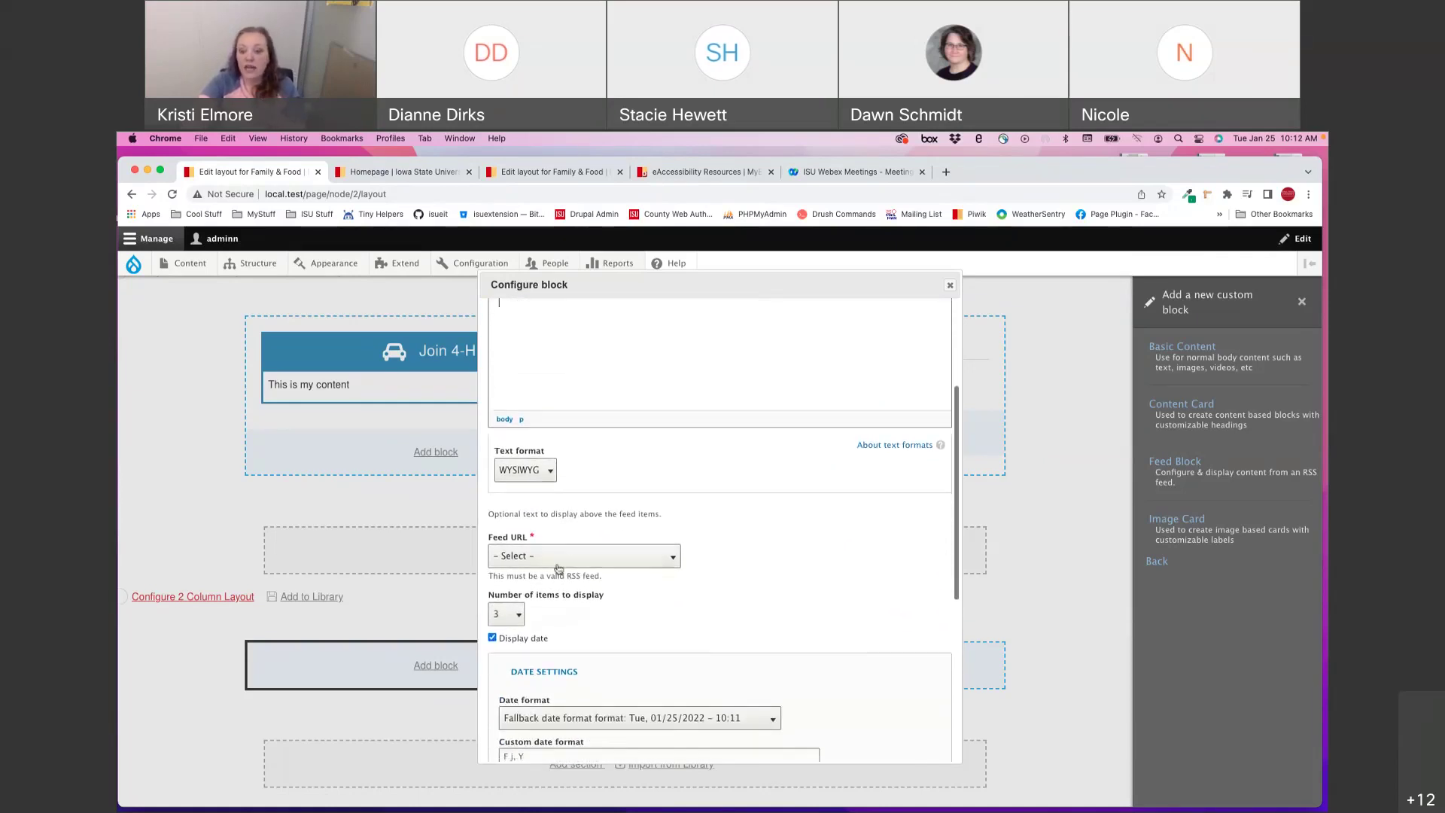
pyautogui.click(554, 566)
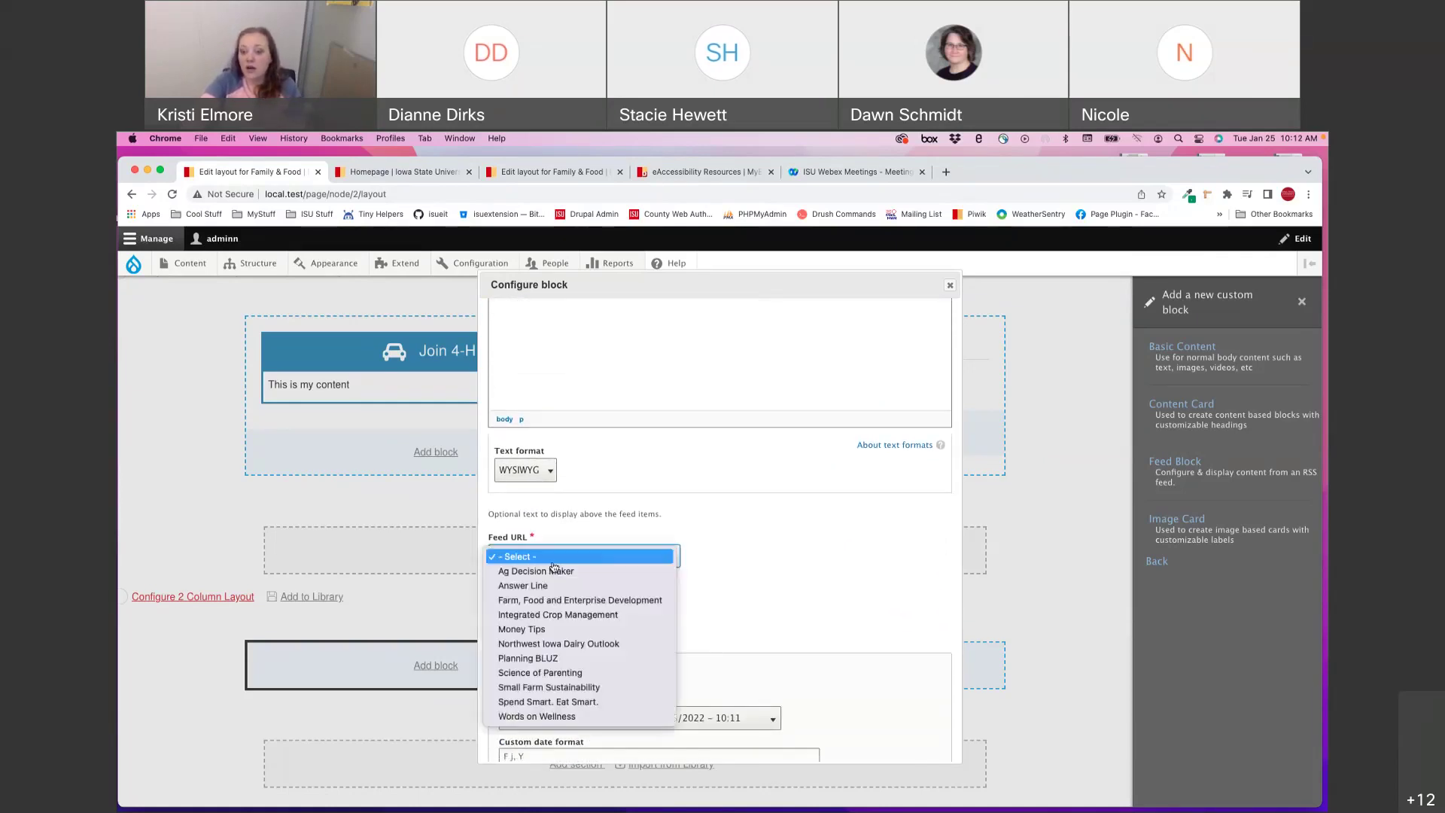
pyautogui.click(576, 702)
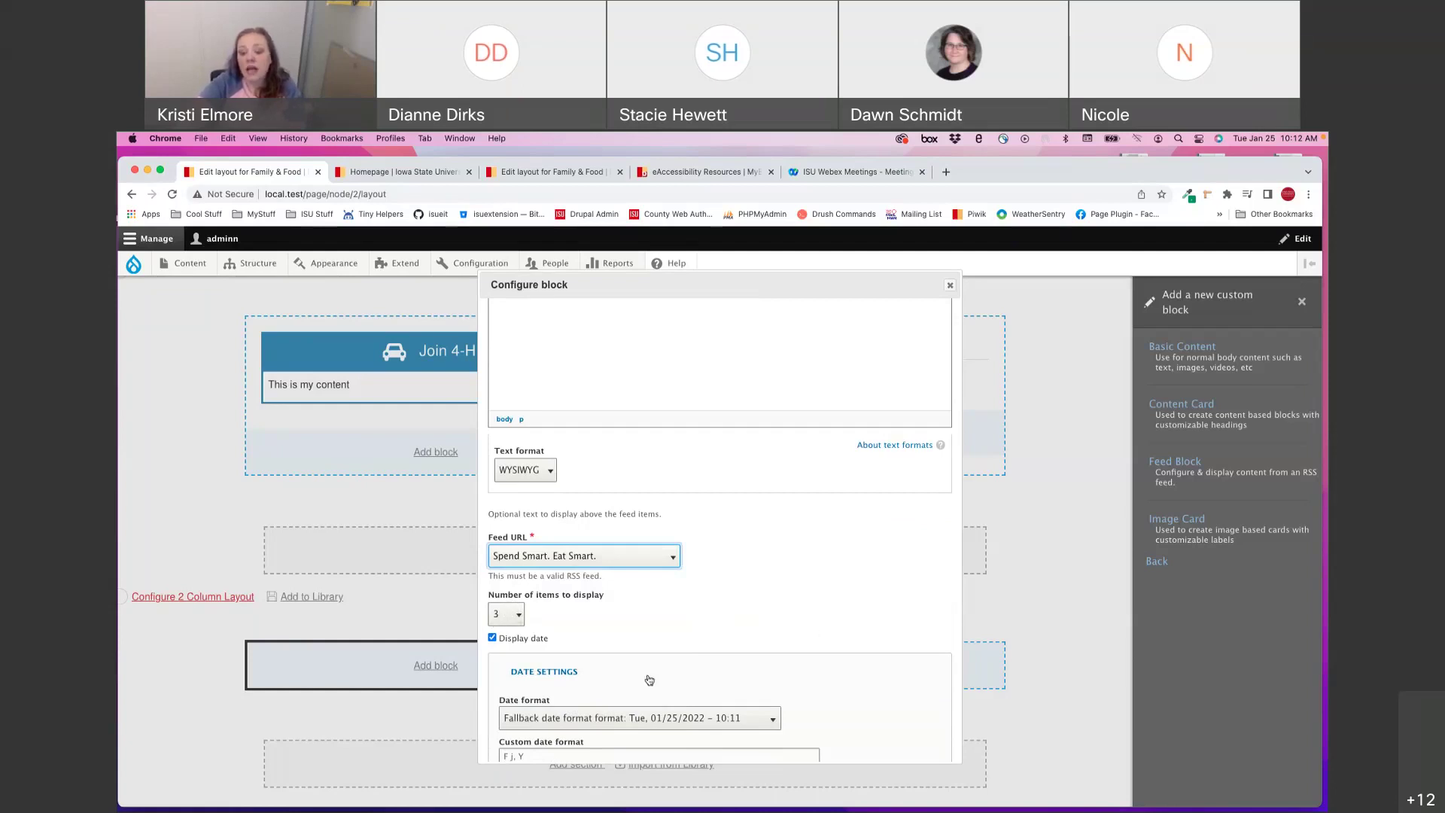
pyautogui.scroll(-3, 647, 678)
pyautogui.scroll(-5, 765, 662)
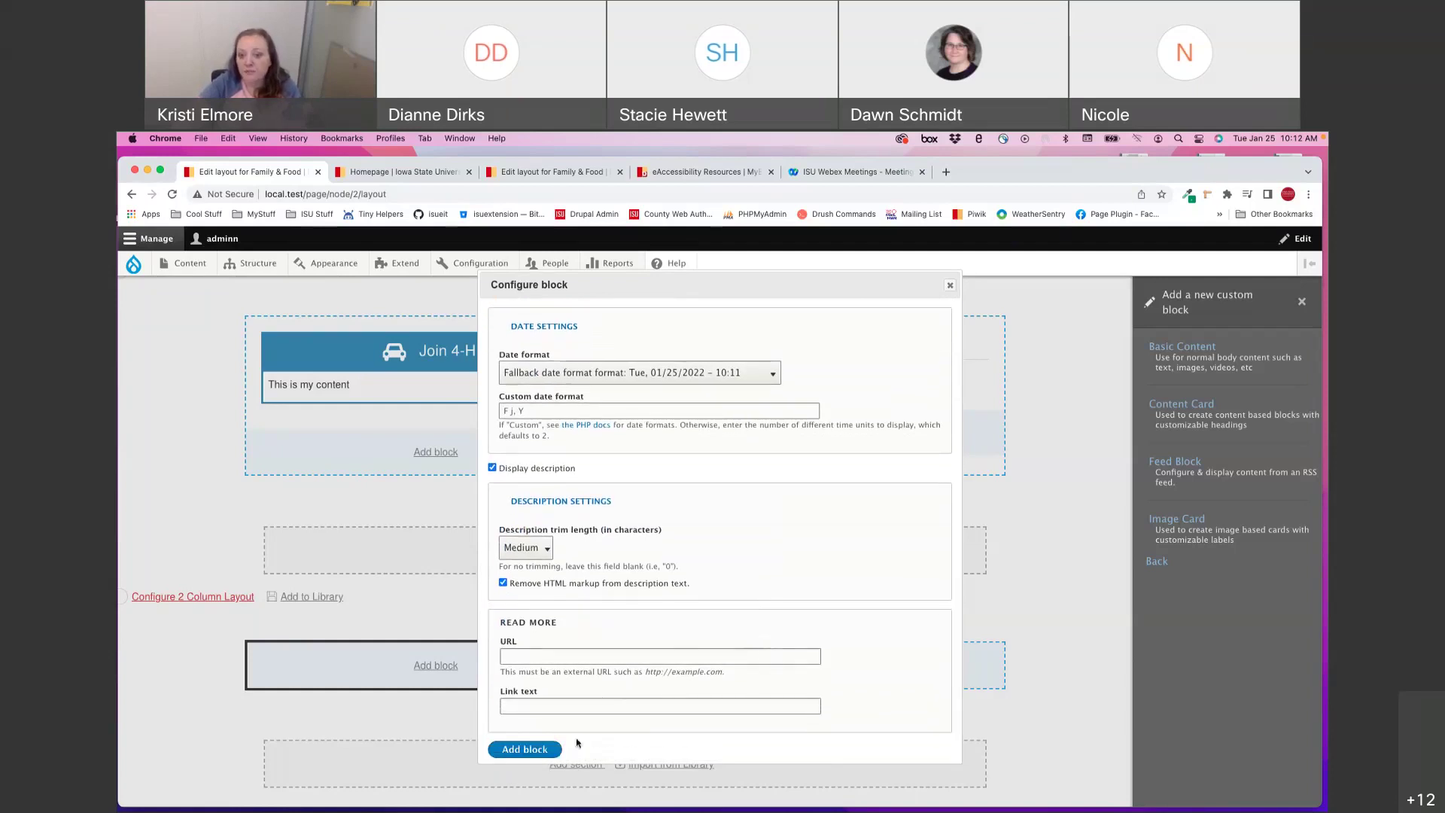
pyautogui.click(537, 750)
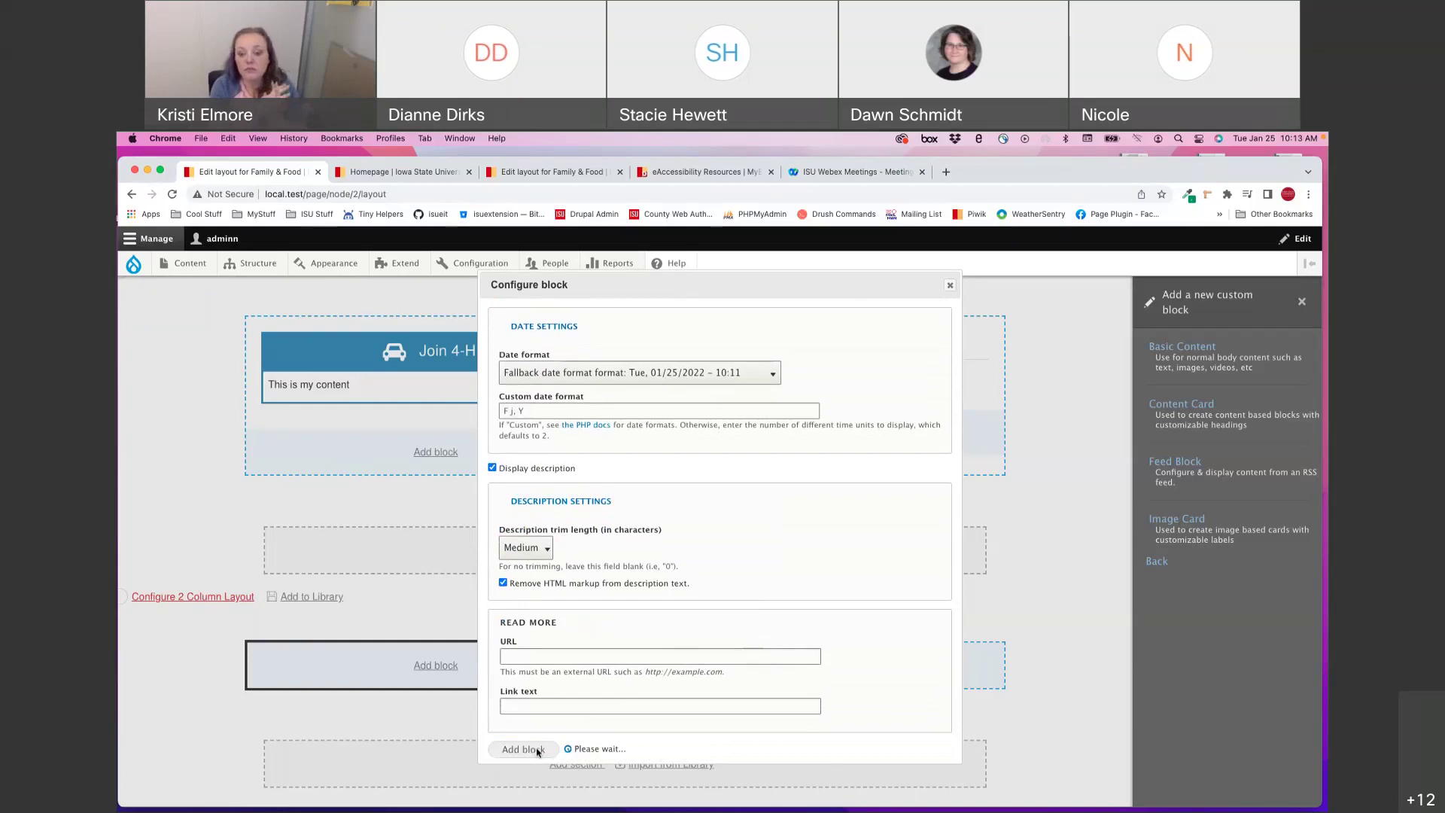
# Step: Scroll down to view the feed block's three dated posts in the left column
pyautogui.scroll(-3, 537, 749)
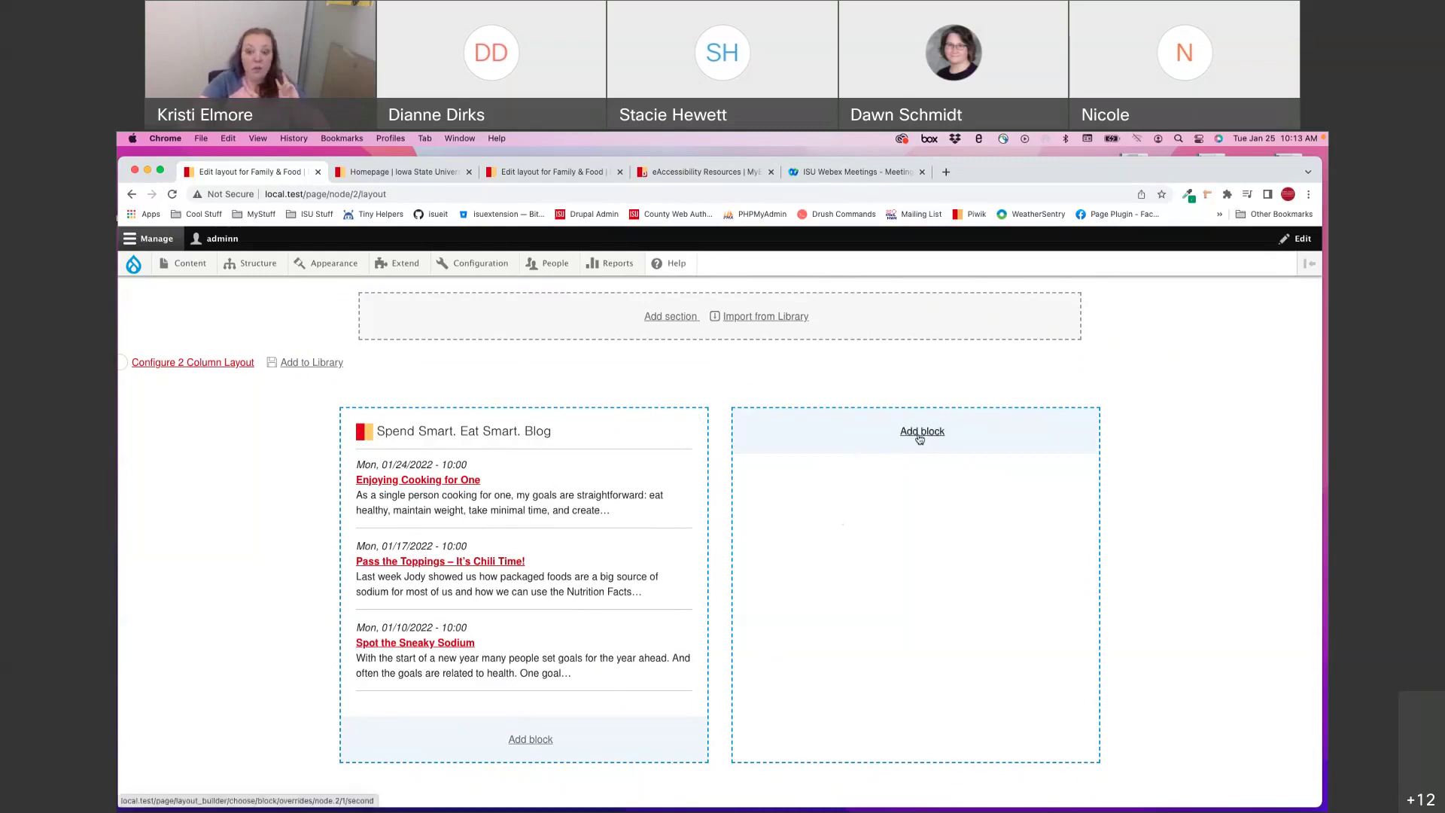
pyautogui.scroll(-1, 920, 439)
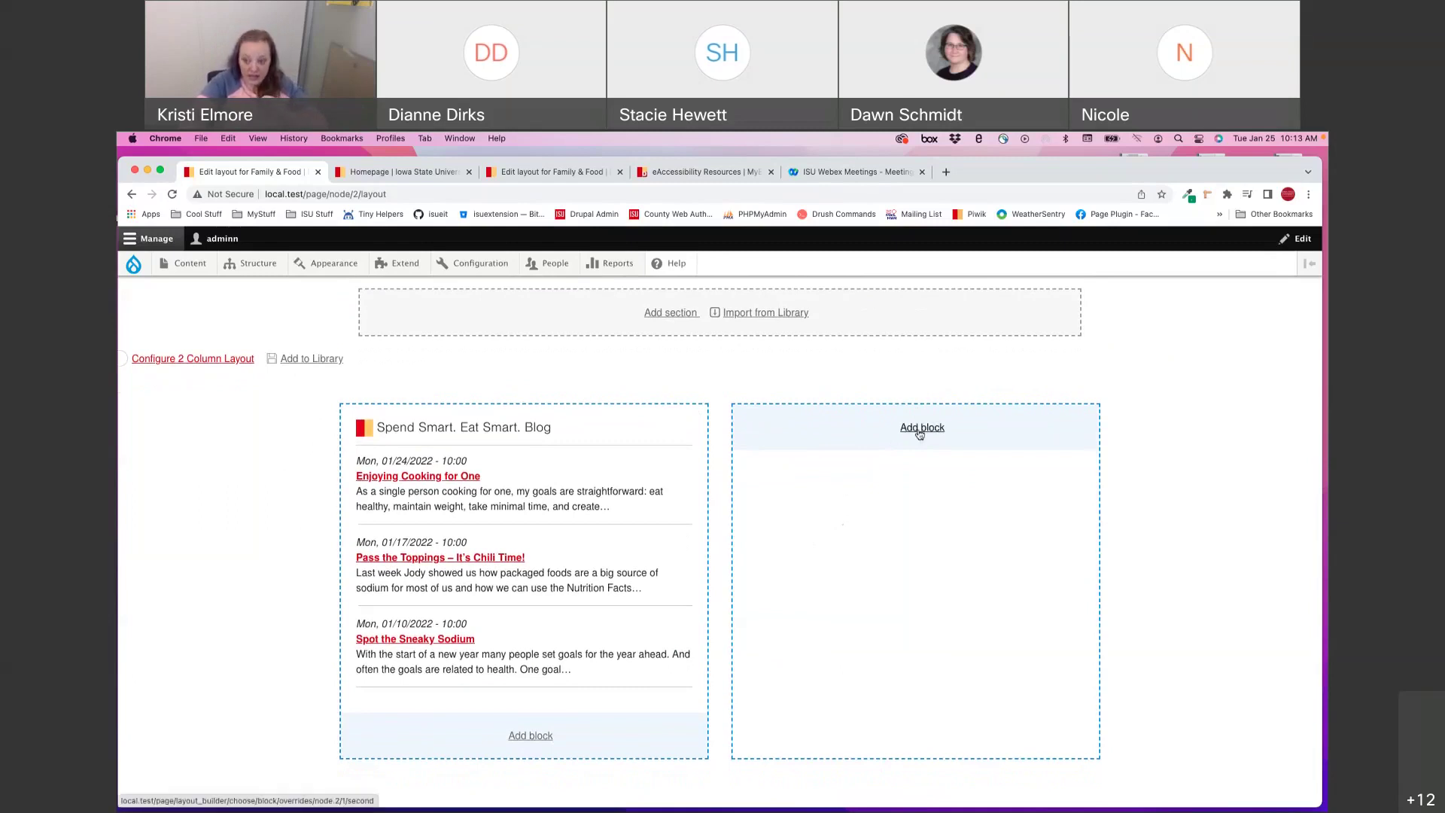
# Step: Begin a custom block in the empty right column, then switch to the eAccessibility Resources page
pyautogui.click(920, 432)
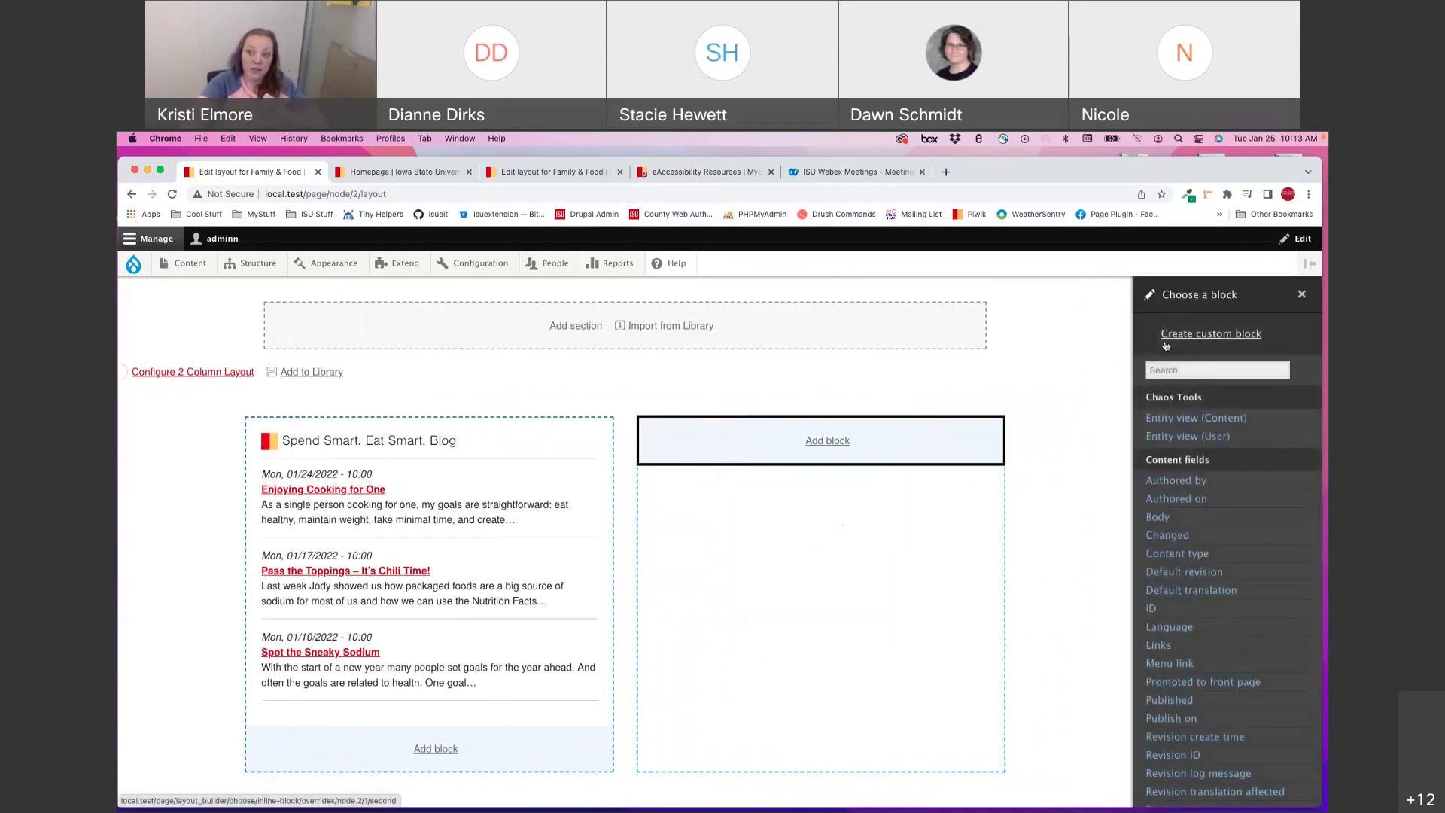
pyautogui.click(1166, 344)
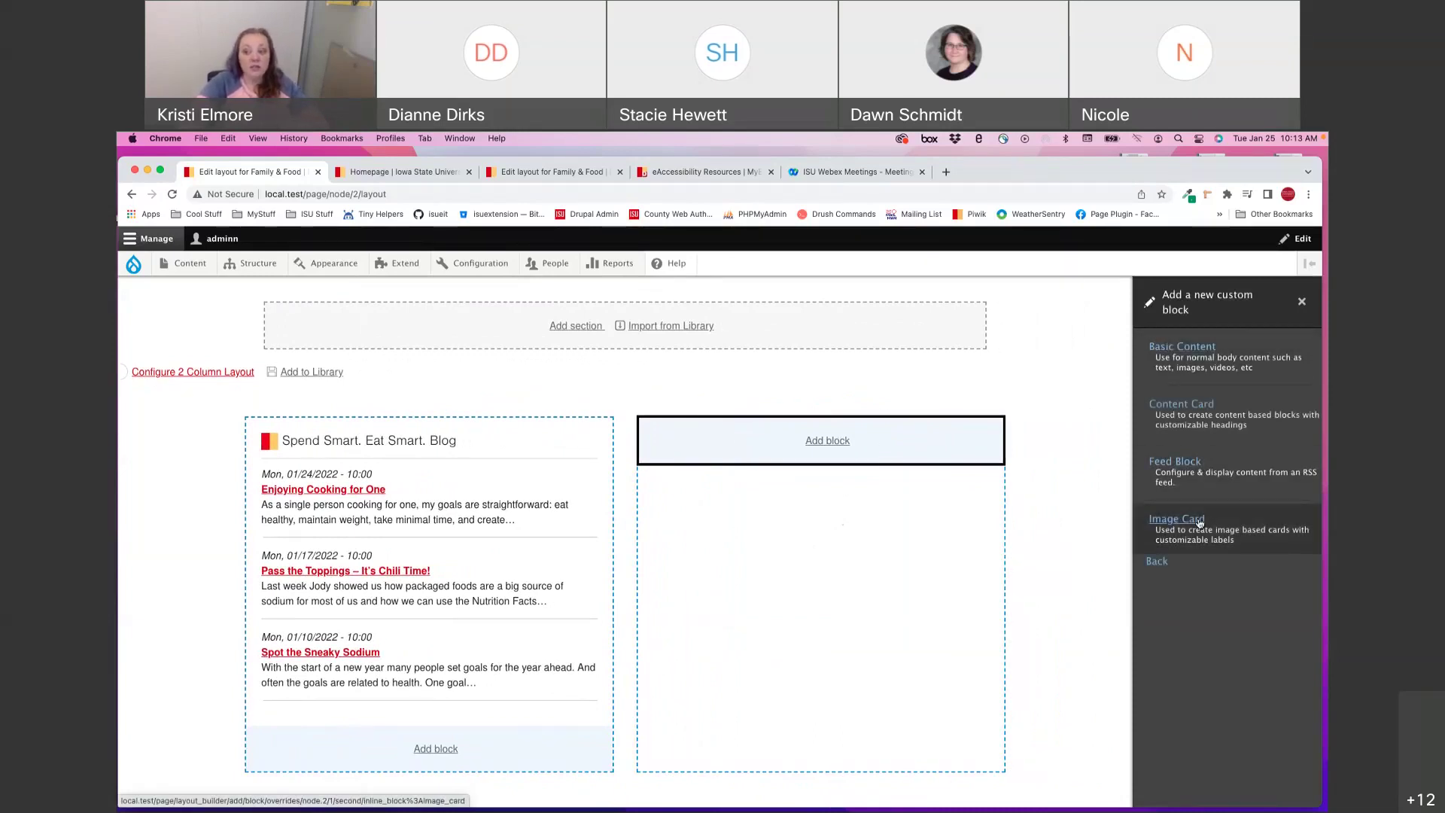
pyautogui.click(670, 173)
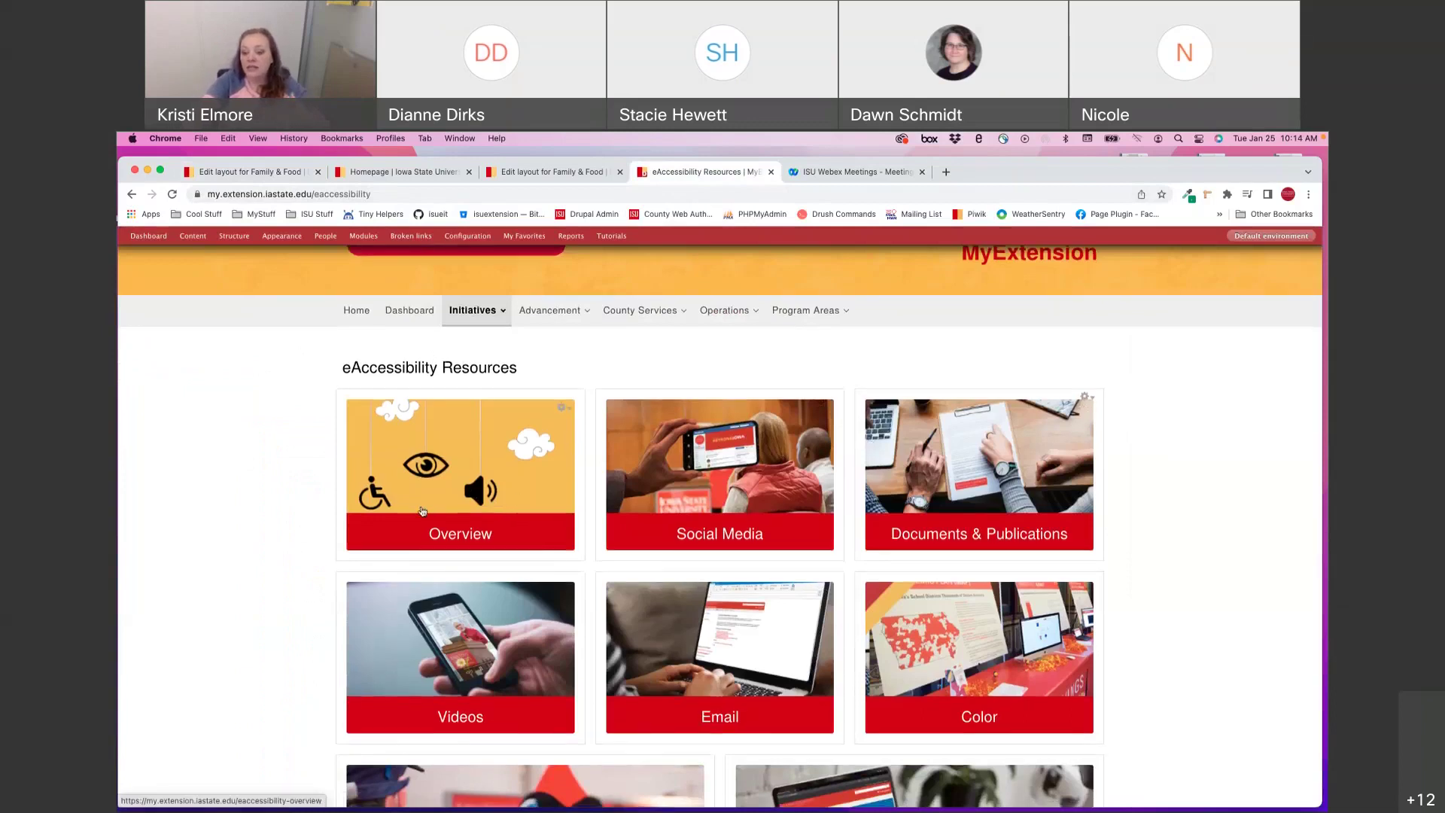
# Step: Scroll through the eAccessibility Resources image cards for reference
pyautogui.scroll(-4, 422, 511)
pyautogui.scroll(-1, 423, 511)
pyautogui.scroll(2, 420, 510)
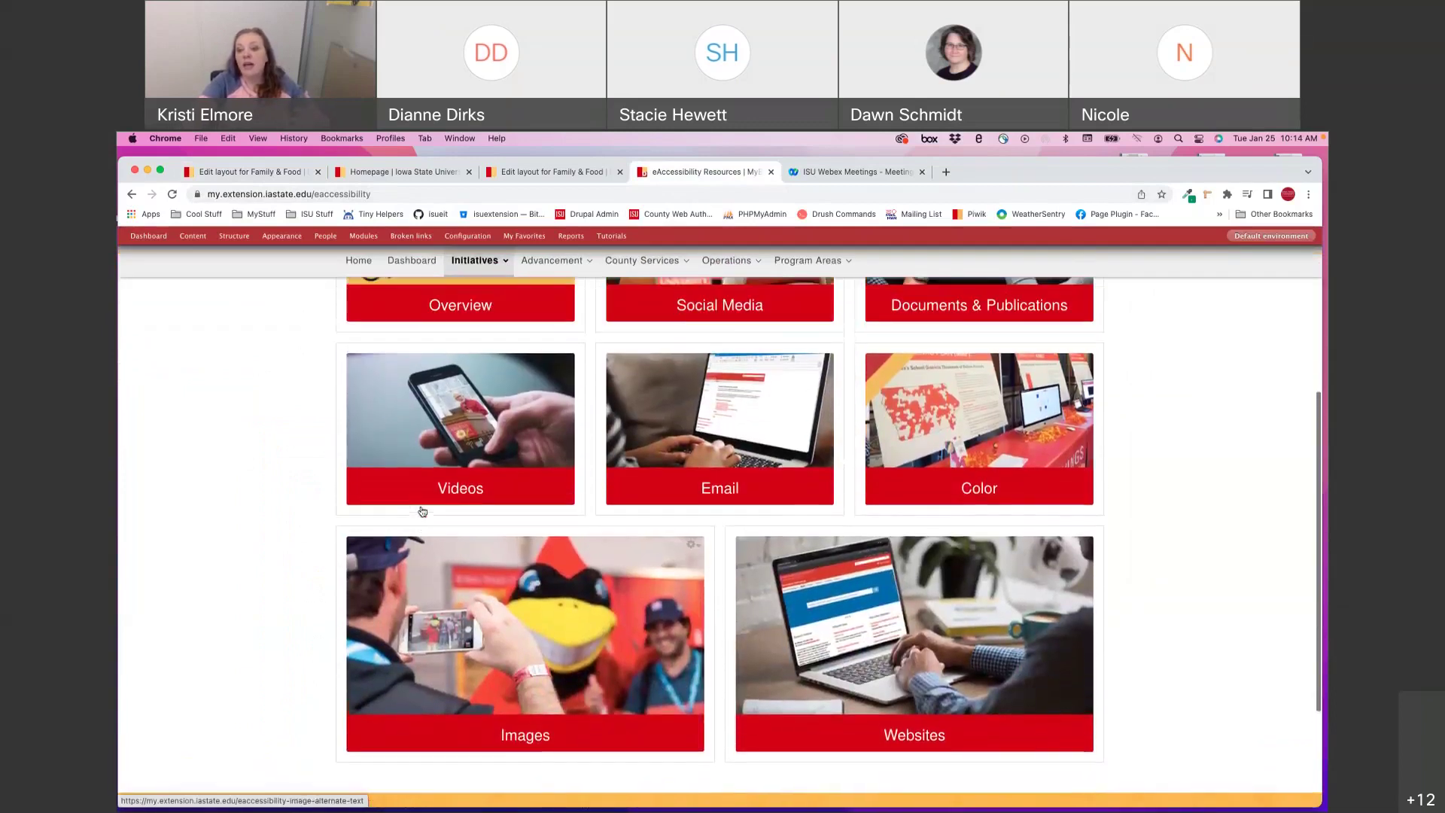
pyautogui.scroll(2, 775, 420)
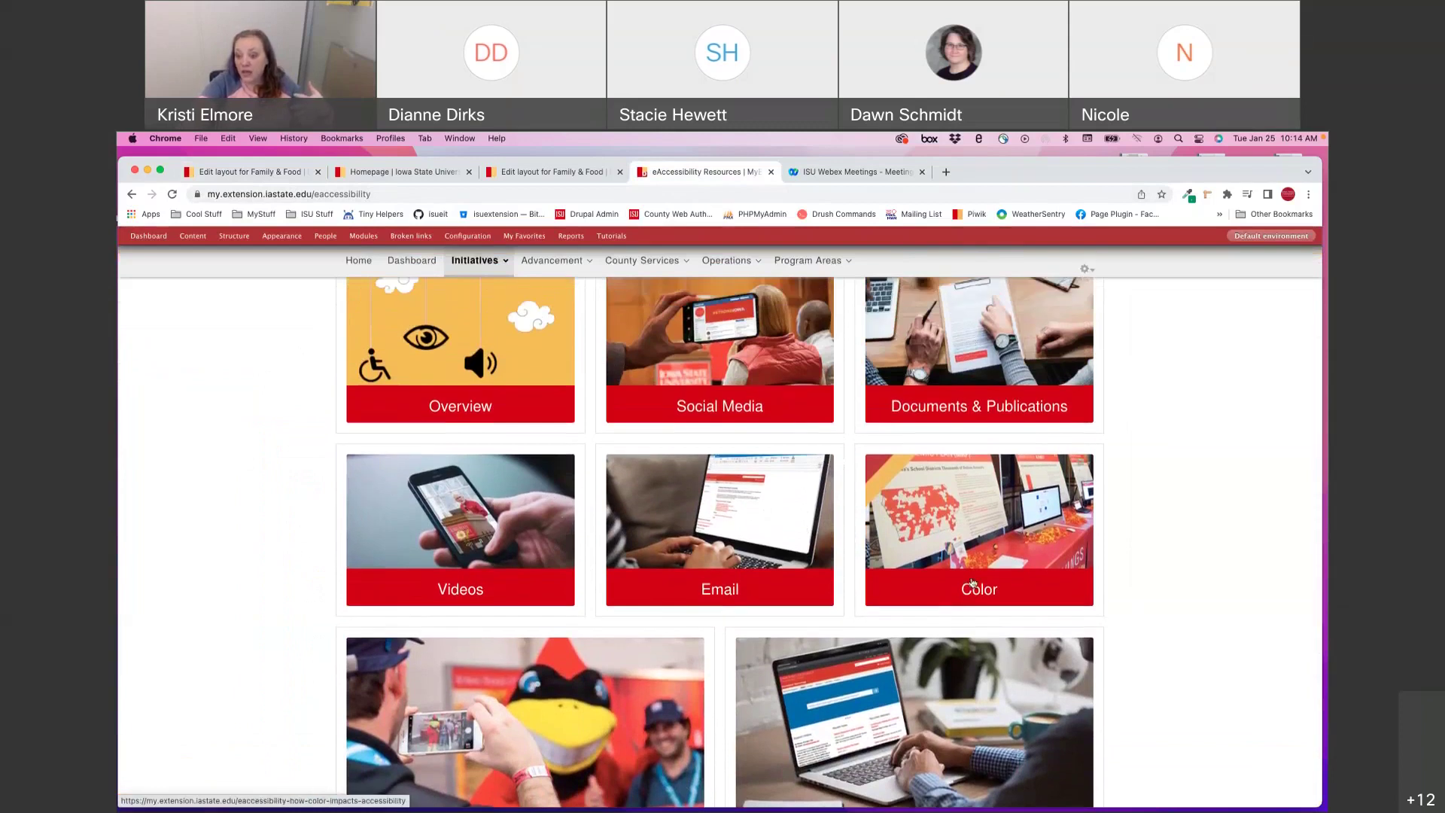
pyautogui.scroll(-2, 972, 583)
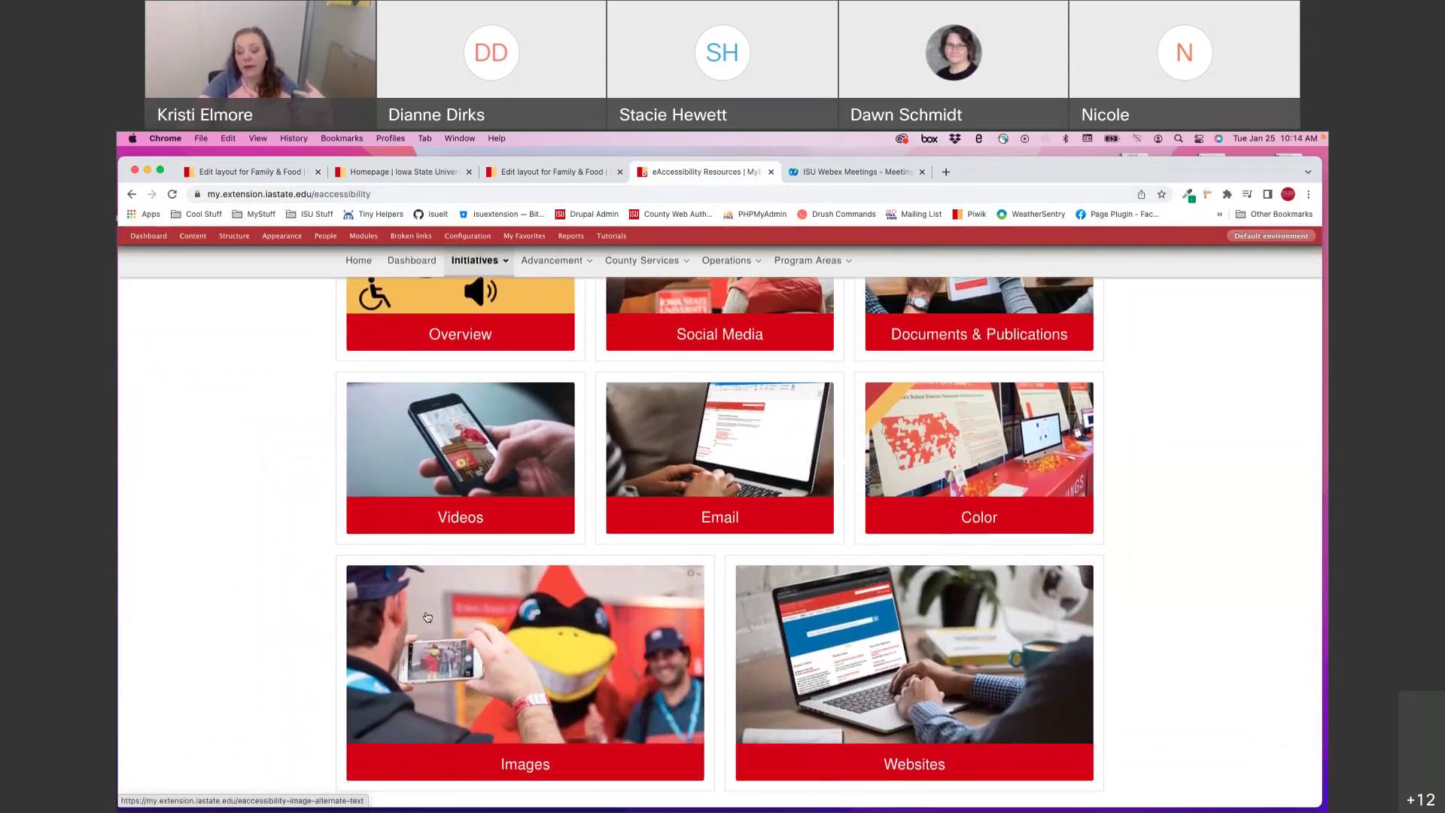
pyautogui.scroll(-1, 426, 617)
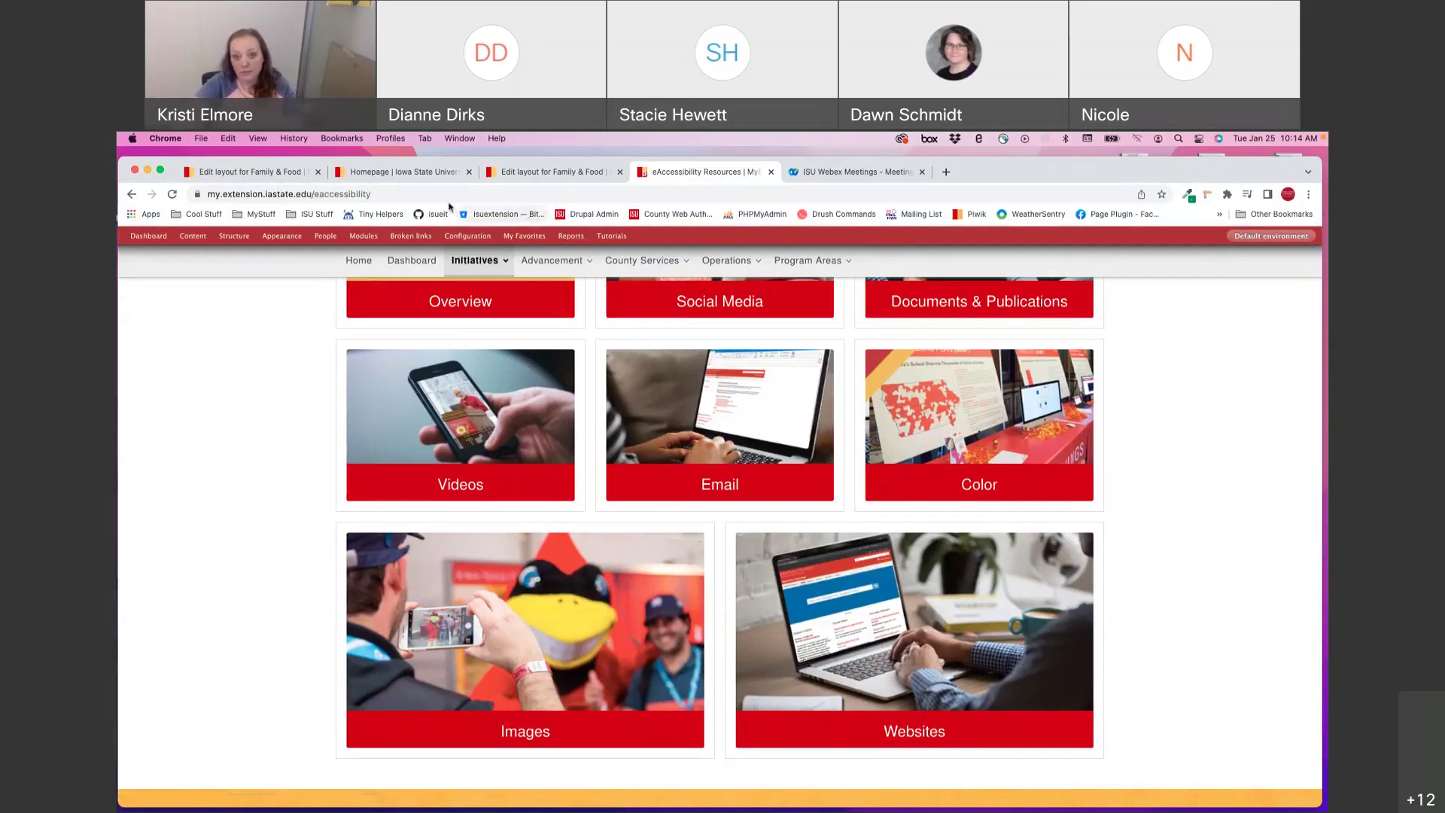
# Step: Create an Image Card block with both the title and card title set to 'Join 4-H'
pyautogui.click(249, 176)
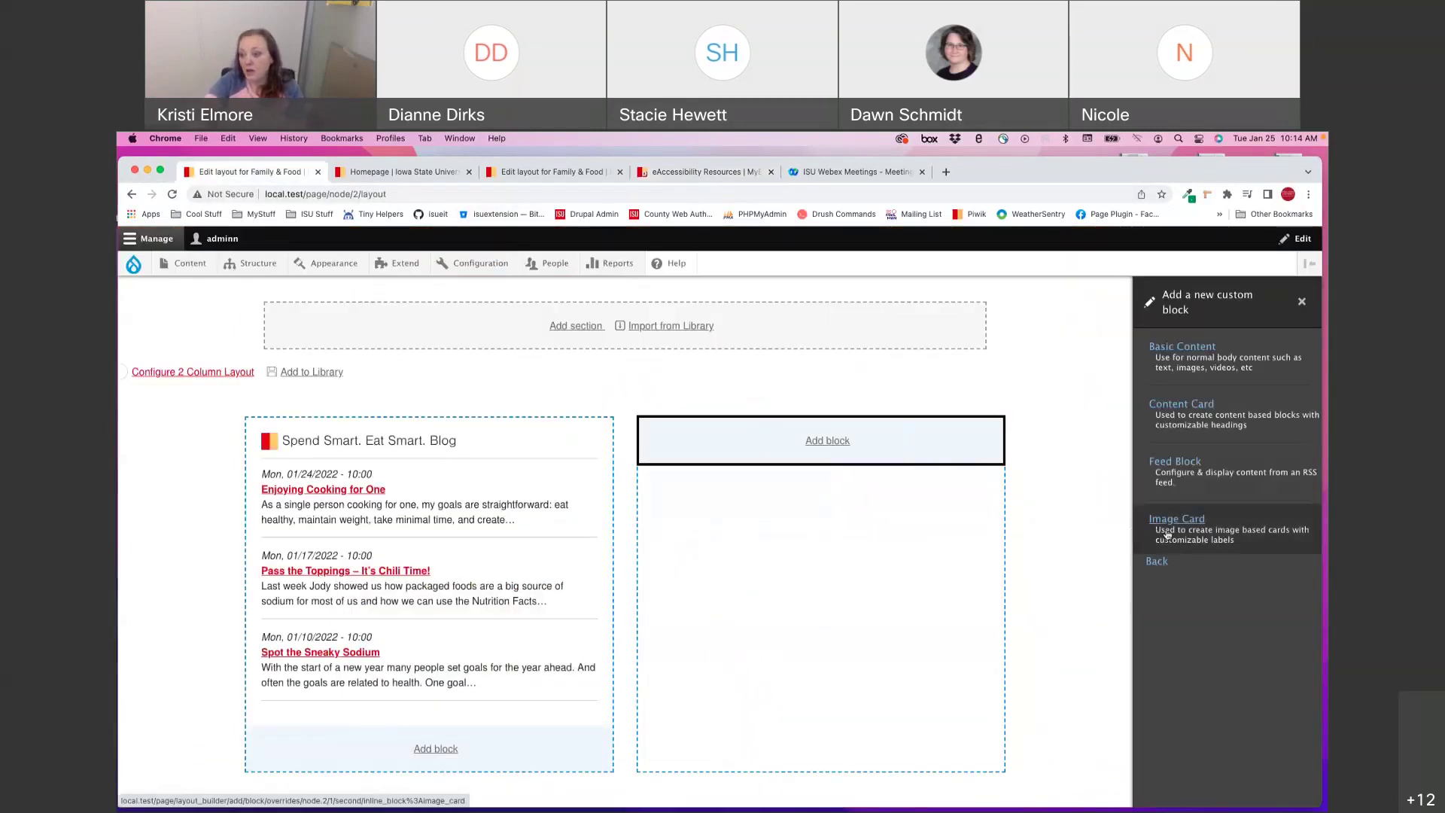
pyautogui.click(1167, 535)
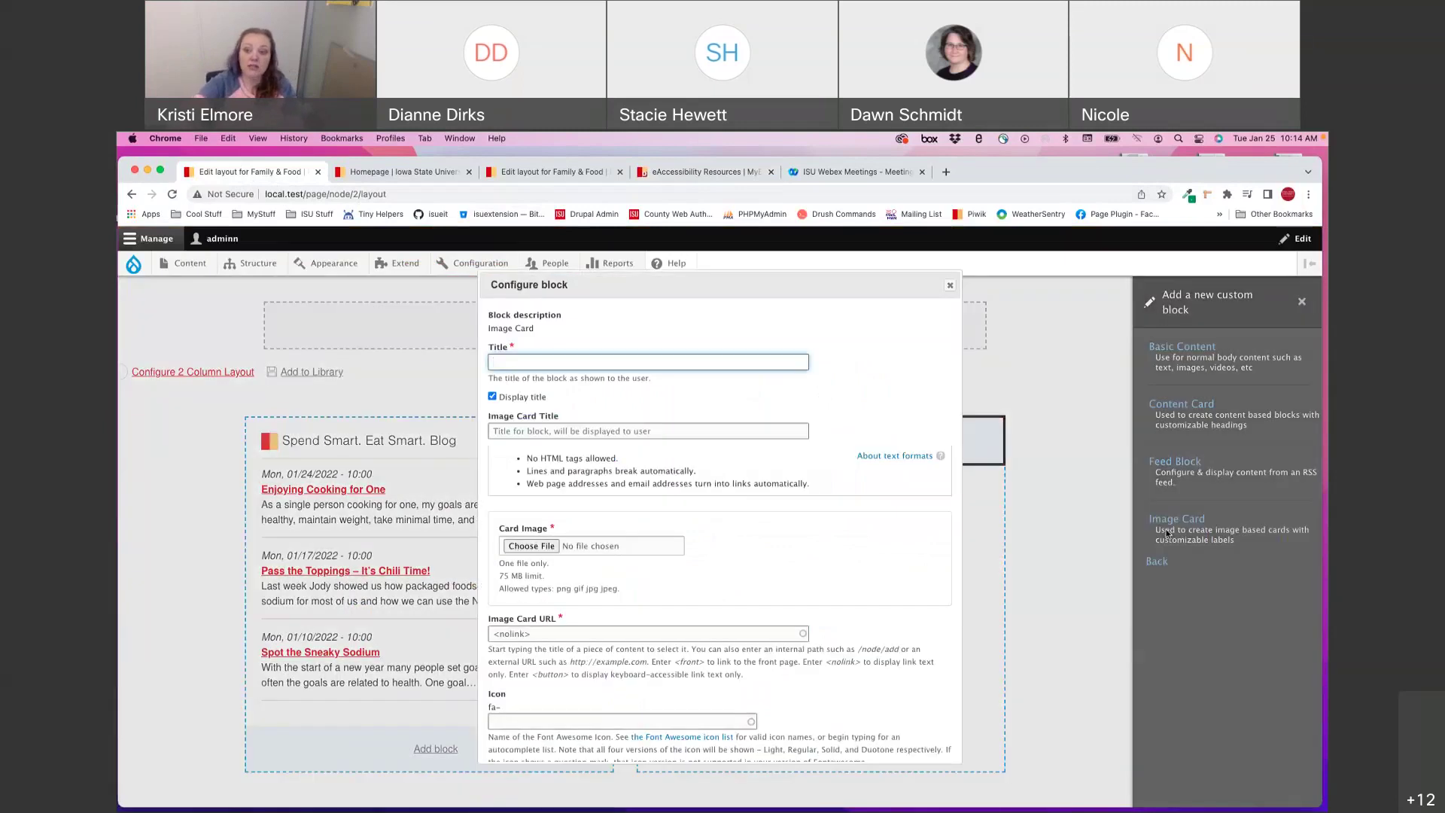
pyautogui.click(536, 367)
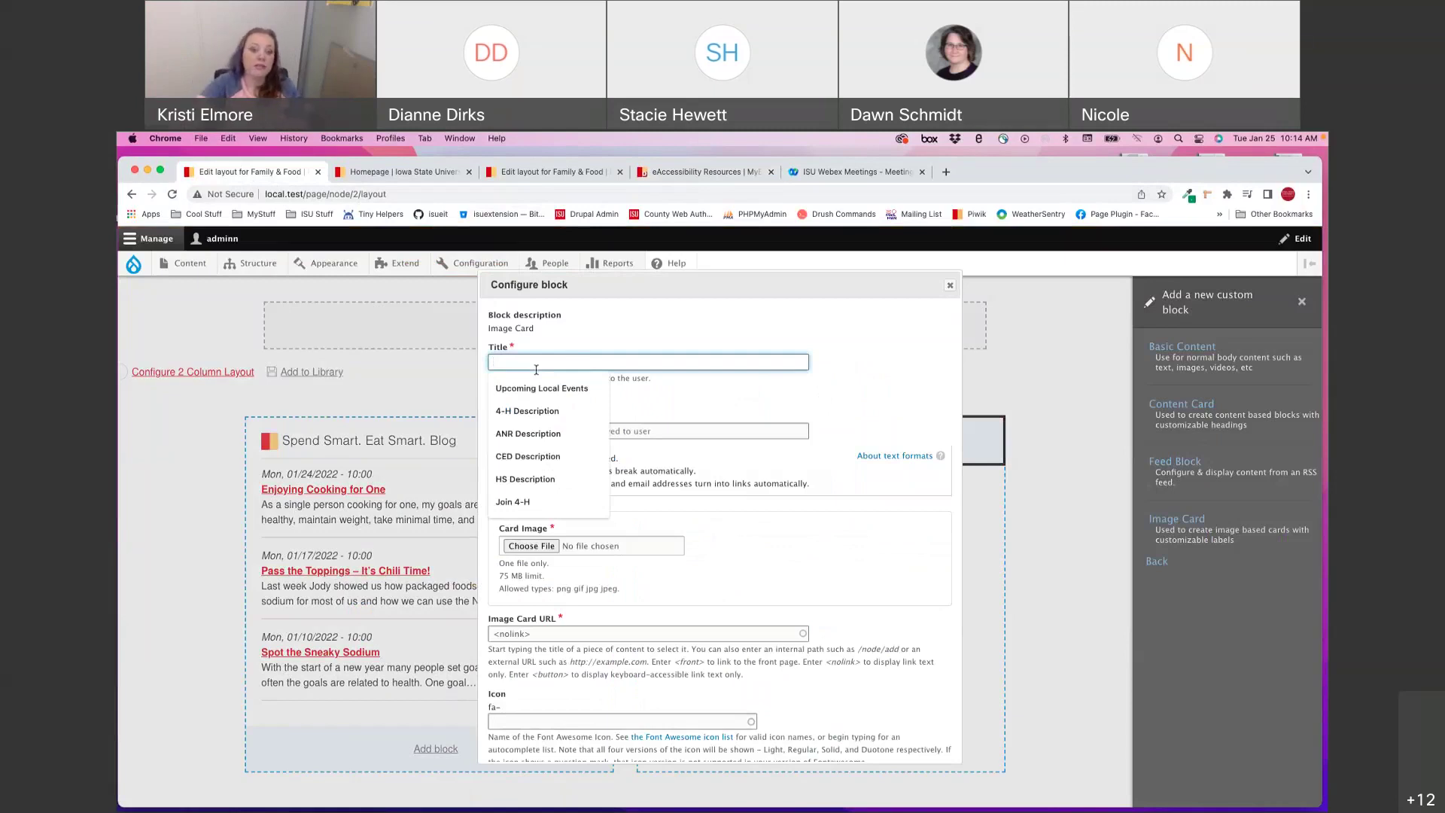
pyautogui.press('Down')
pyautogui.press('Down')
pyautogui.press('Down')
pyautogui.press('Down')
pyautogui.press('Down')
pyautogui.press('Down')
pyautogui.press('Return')
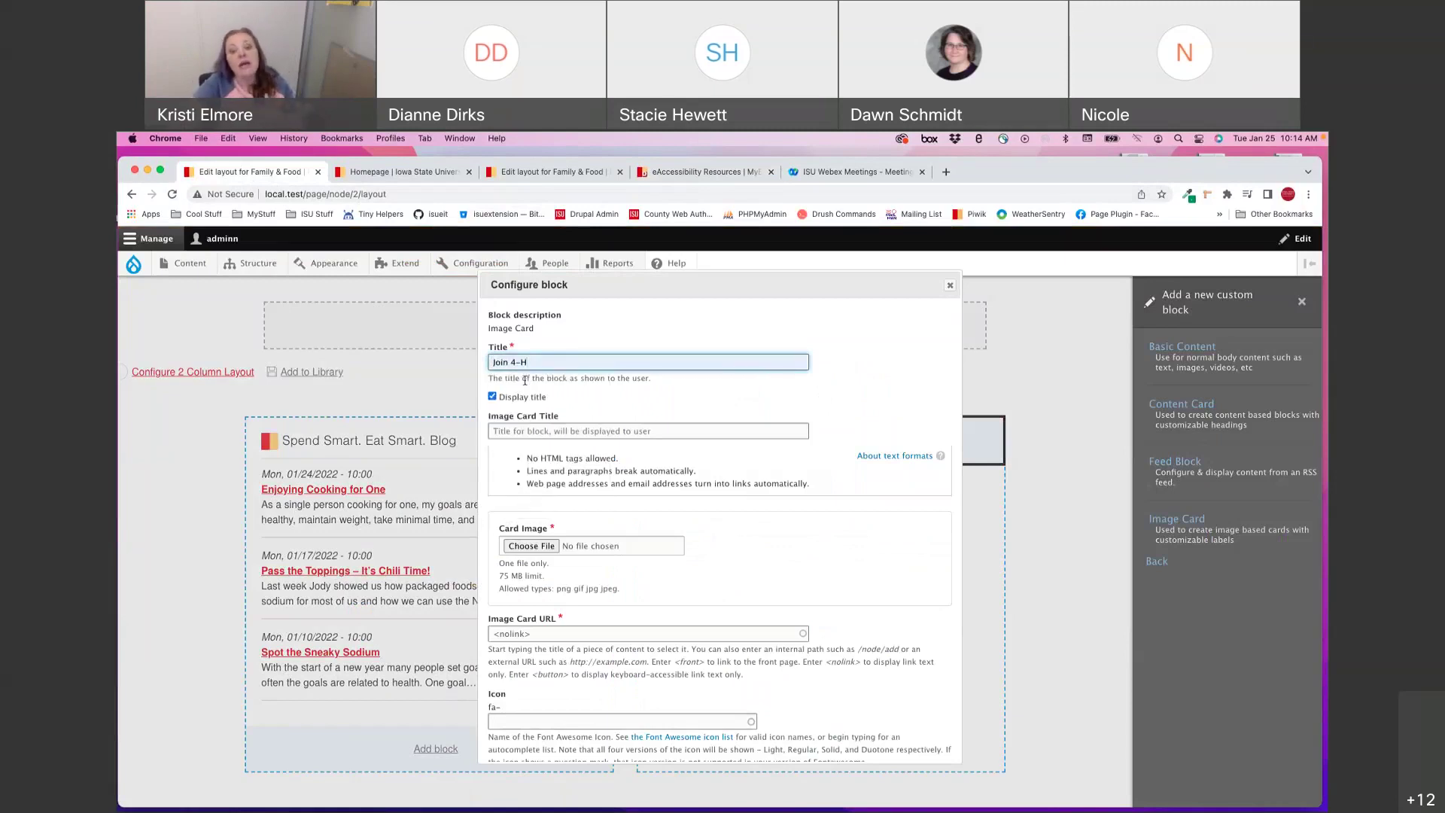
pyautogui.click(542, 433)
pyautogui.click(539, 458)
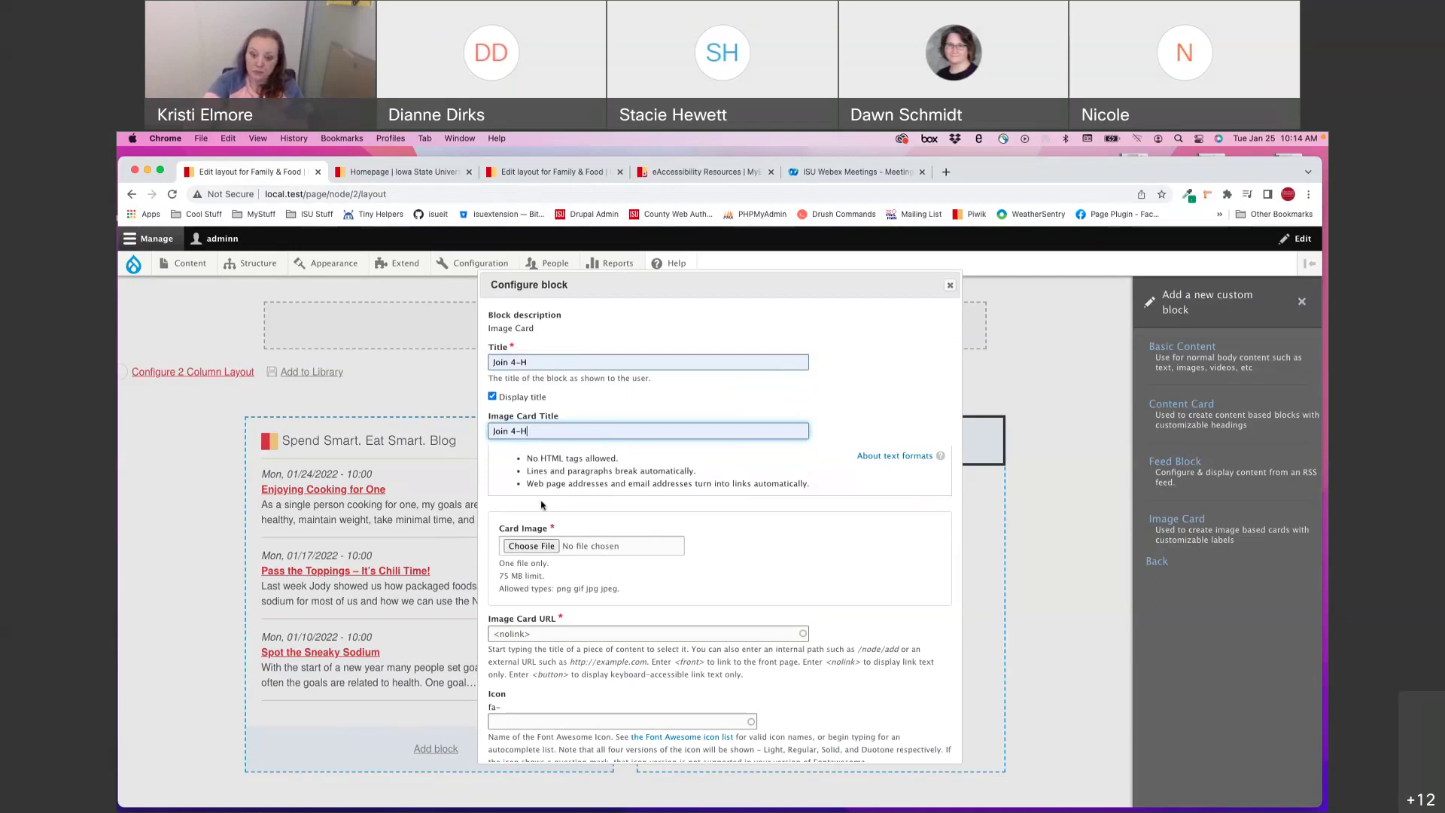
# Step: Upload soil_probe_original.jpeg as the card image with alternative text 'Soil Probe'
pyautogui.click(536, 547)
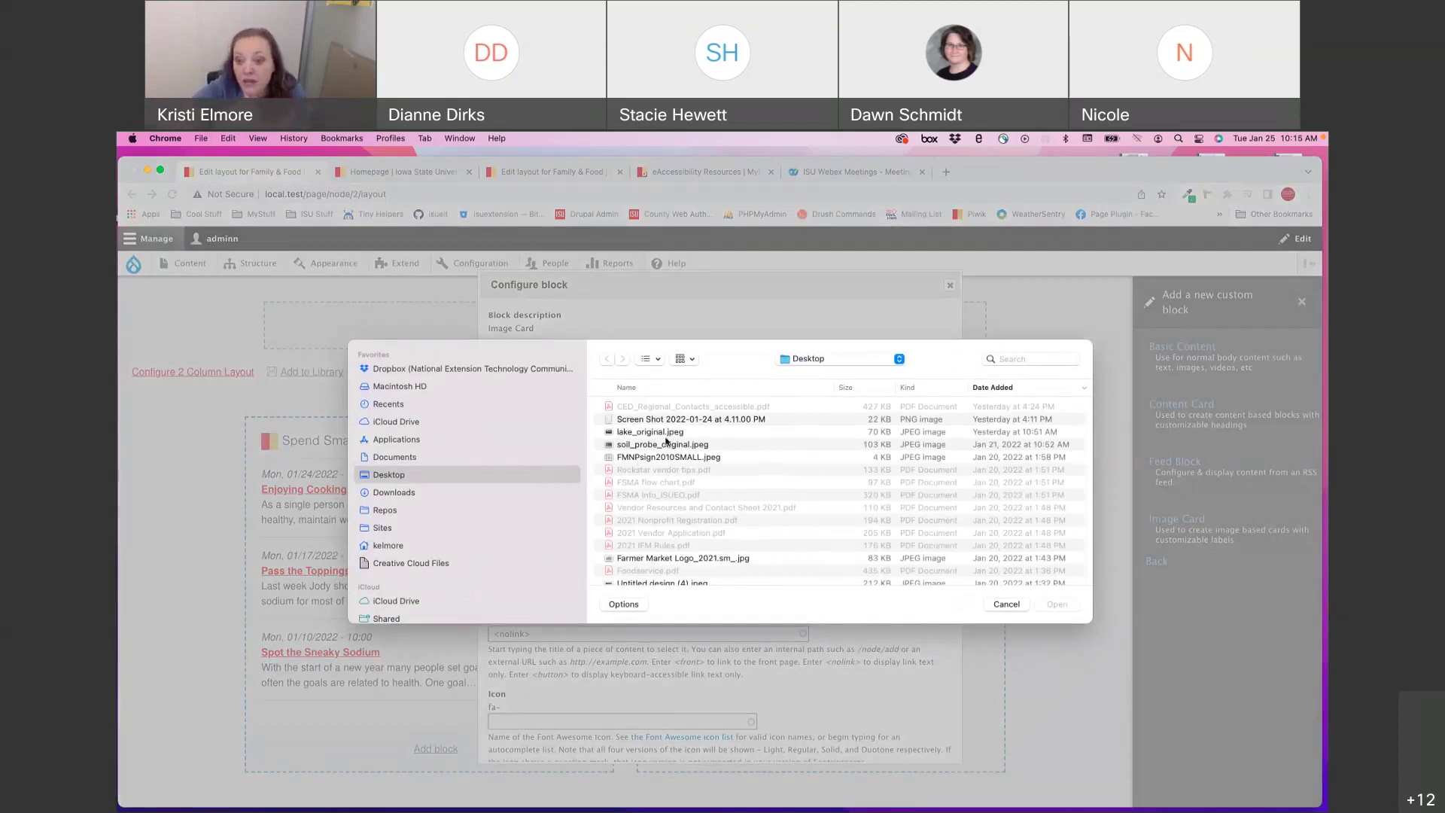
pyautogui.doubleClick(667, 444)
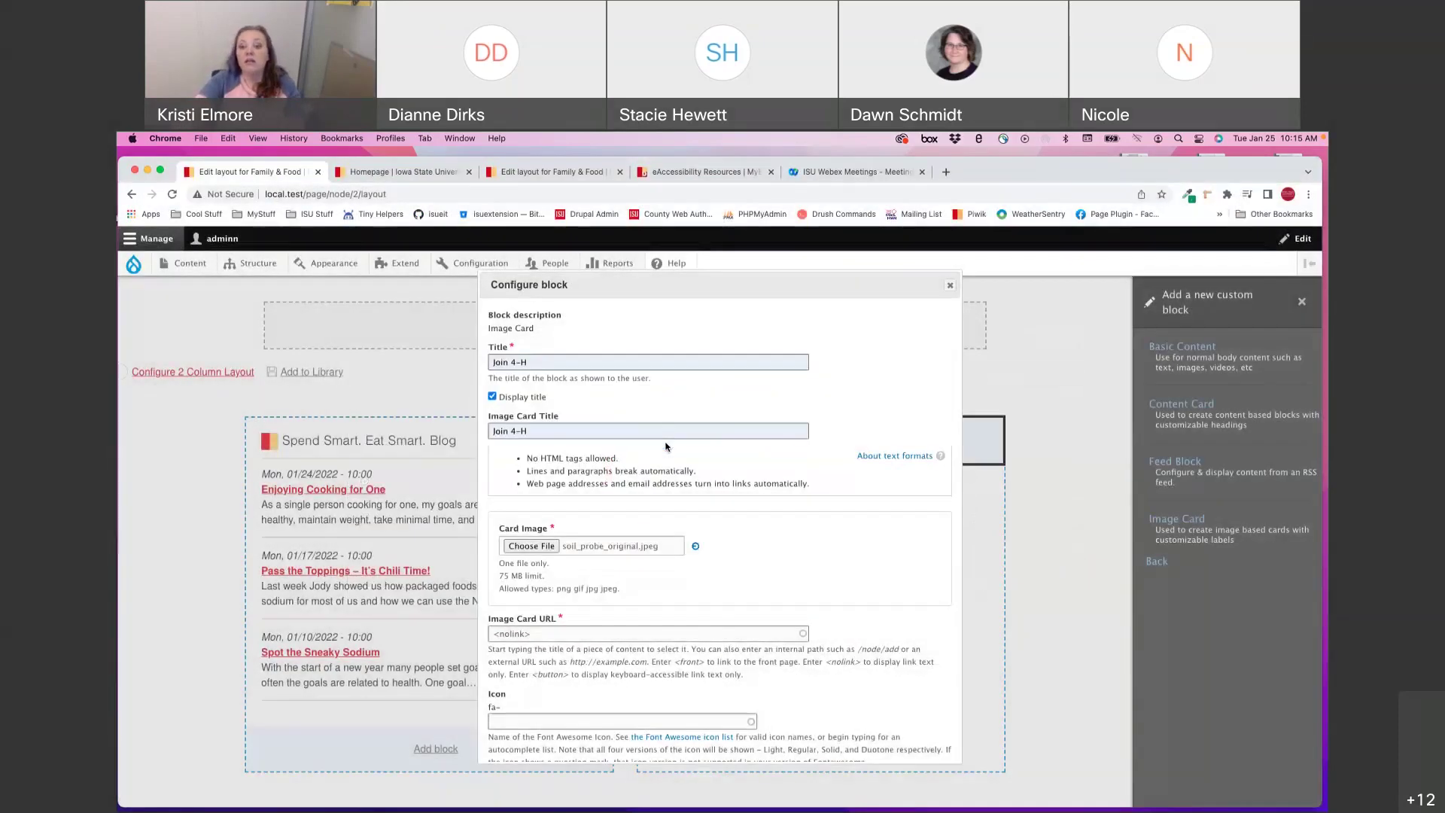
pyautogui.click(554, 638)
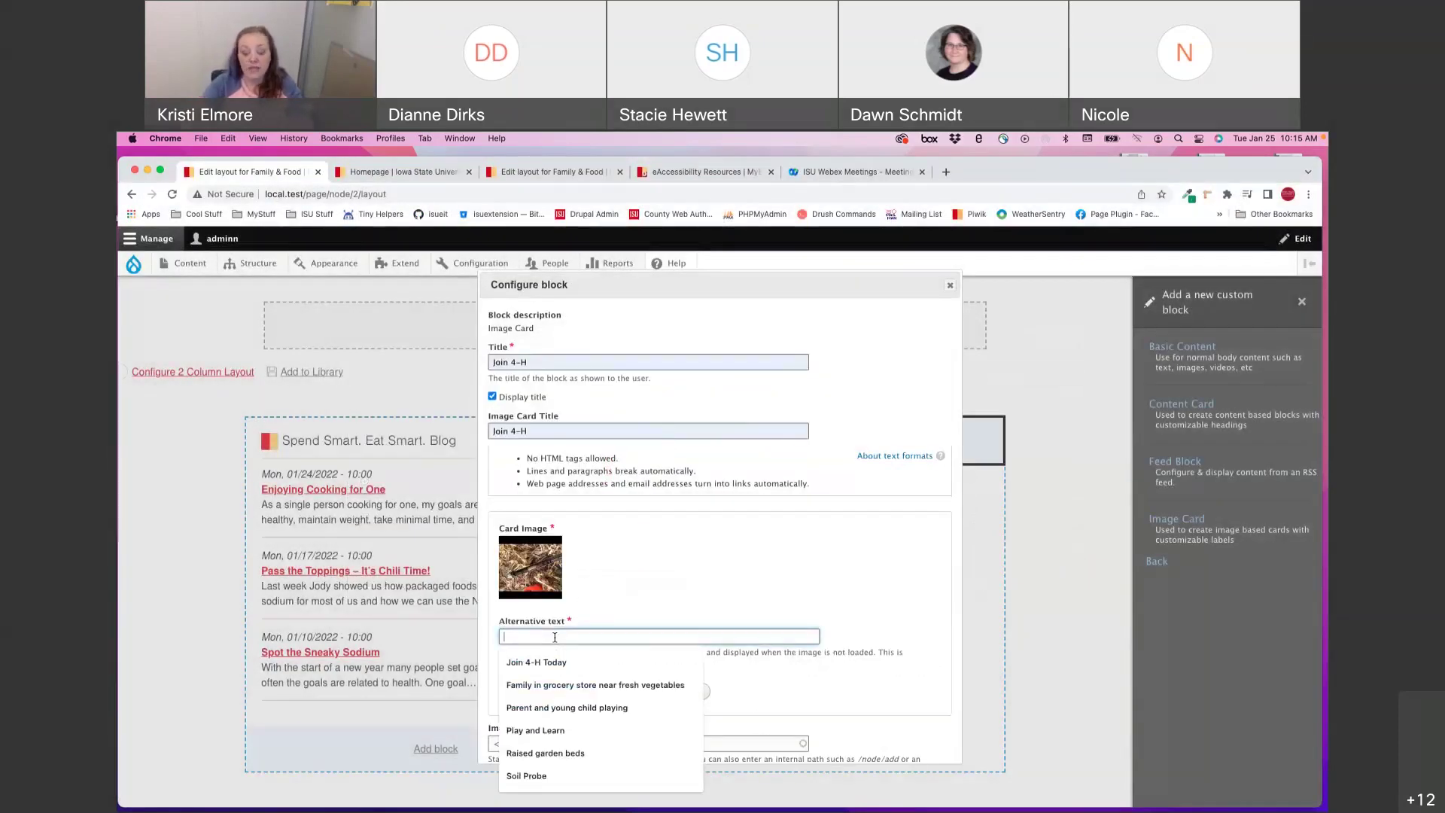
pyautogui.click(552, 775)
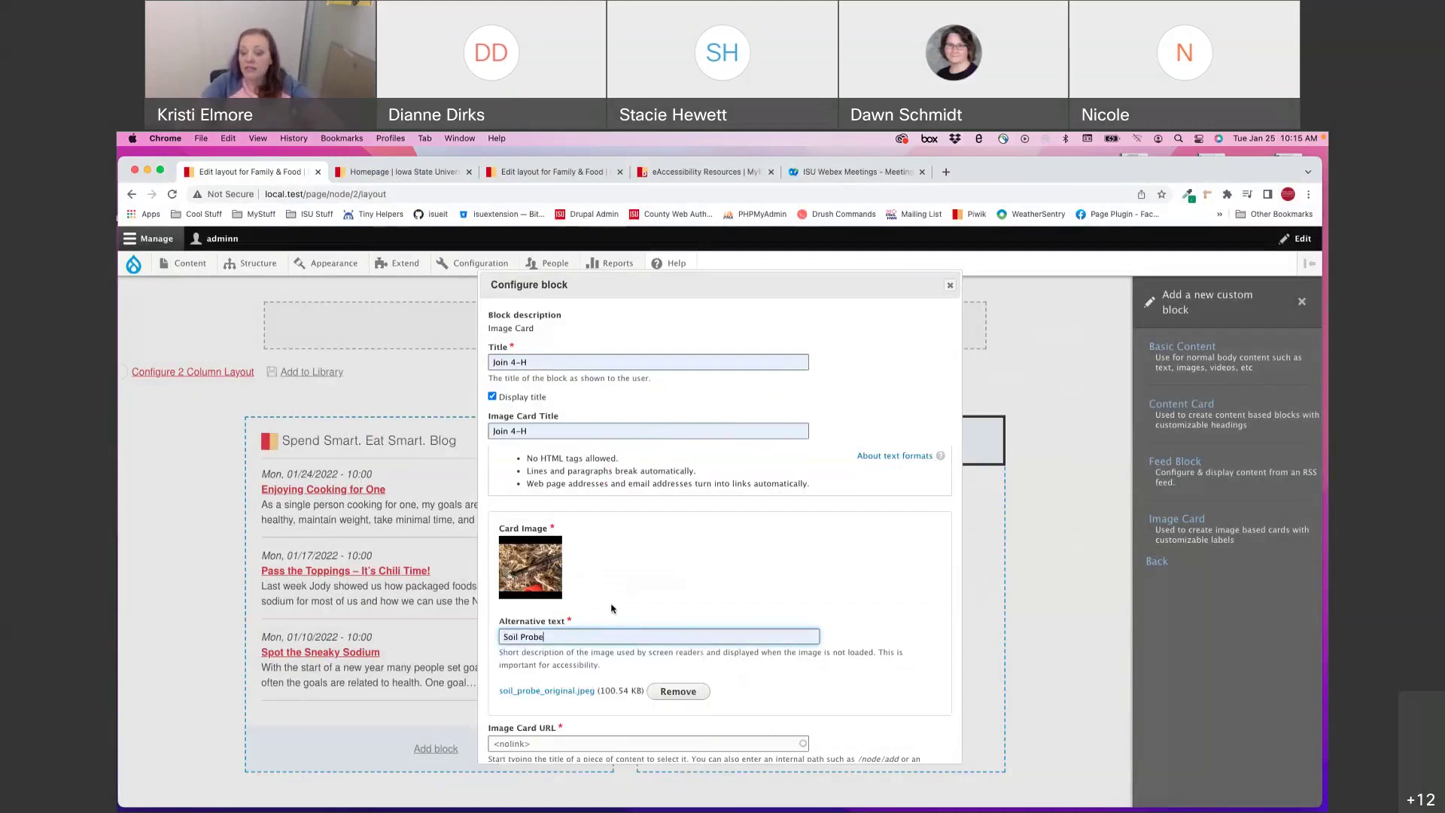
pyautogui.scroll(-1, 612, 608)
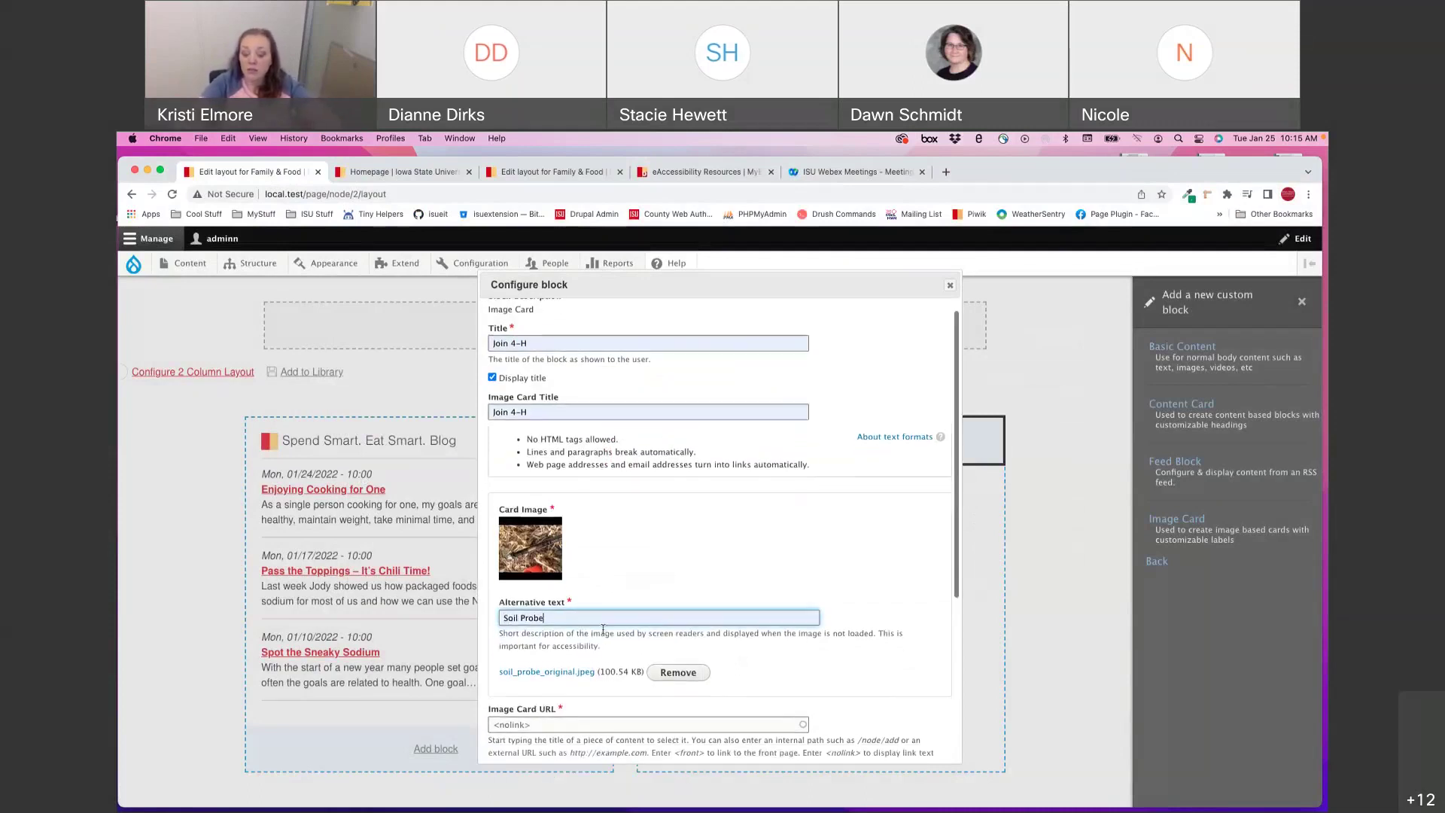
pyautogui.tripleClick(527, 613)
pyautogui.click(771, 585)
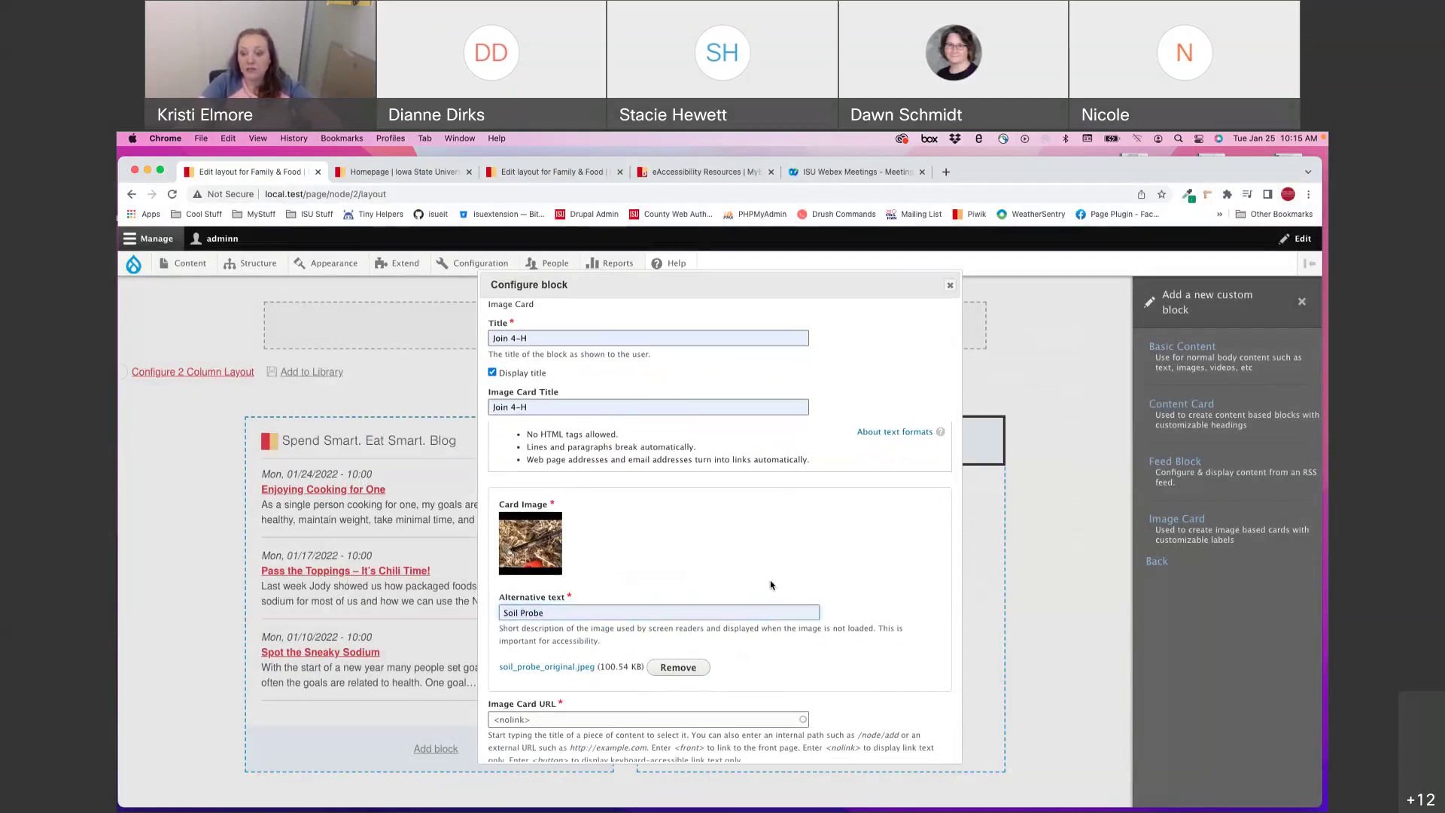
pyautogui.scroll(-3, 771, 585)
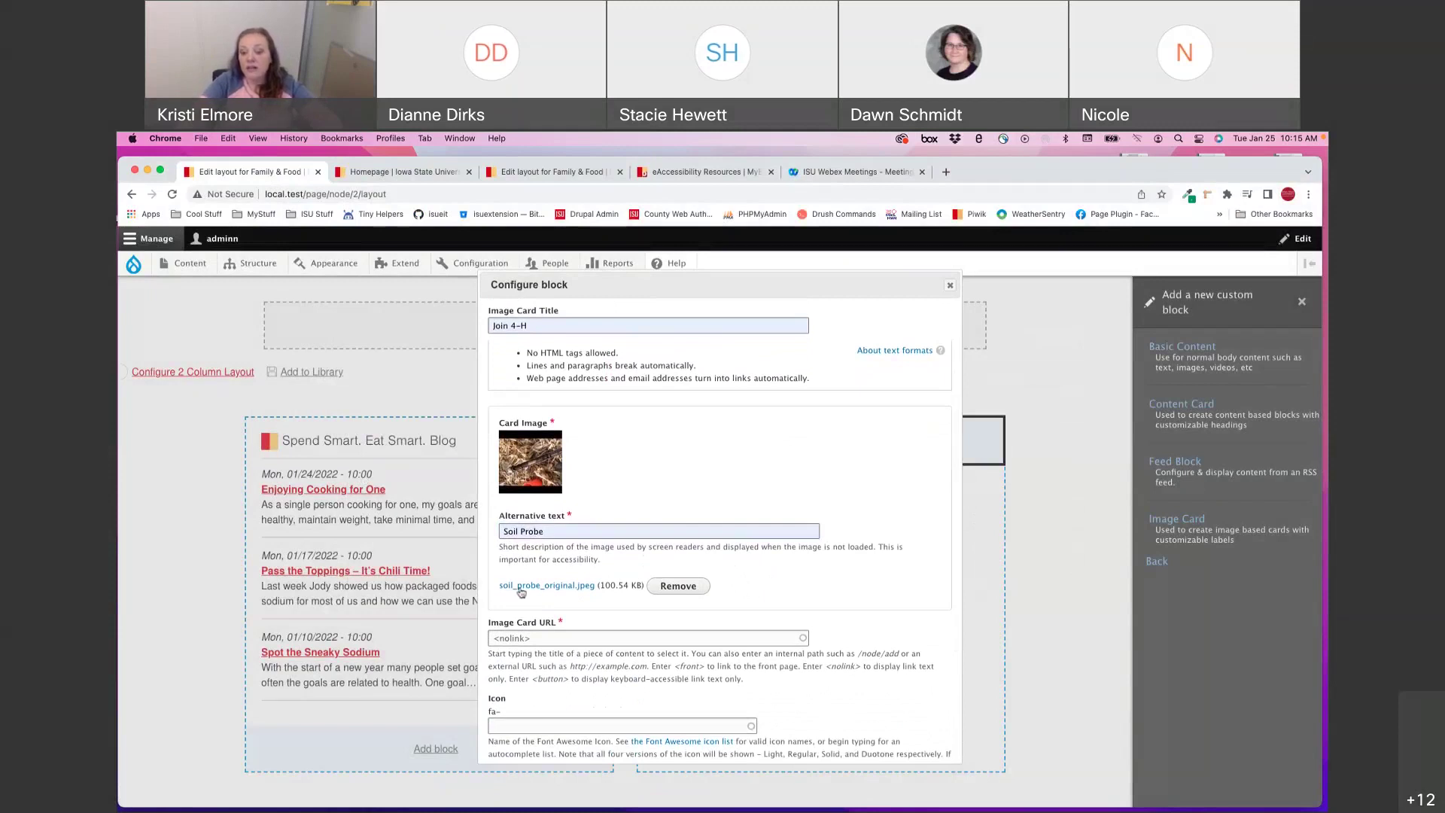
# Step: Keep the card's Image Card URL as <nolink>
pyautogui.moveTo(487, 625); pyautogui.dragTo(574, 624)
pyautogui.tripleClick(582, 638)
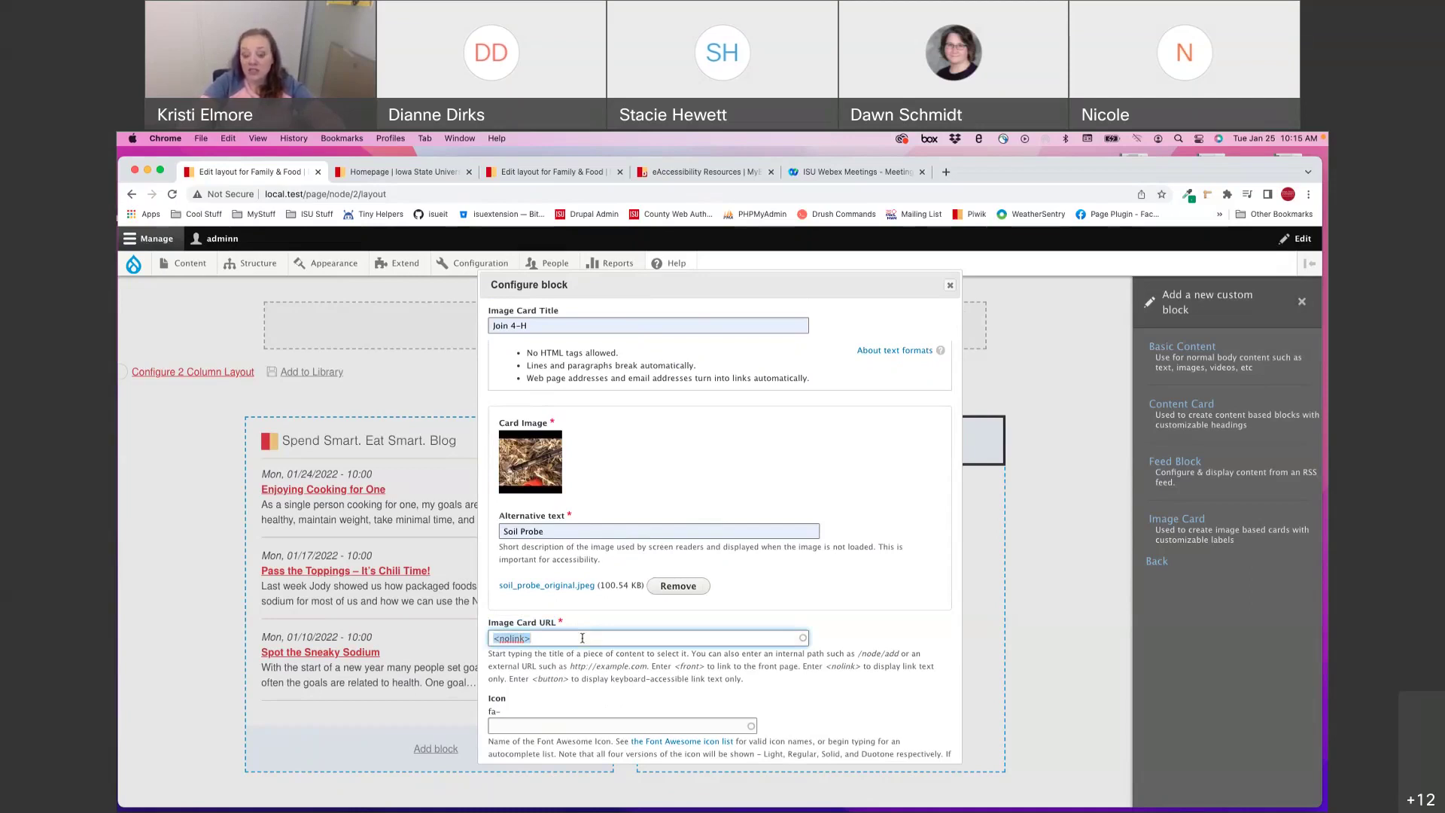
pyautogui.click(582, 637)
pyautogui.doubleClick(582, 637)
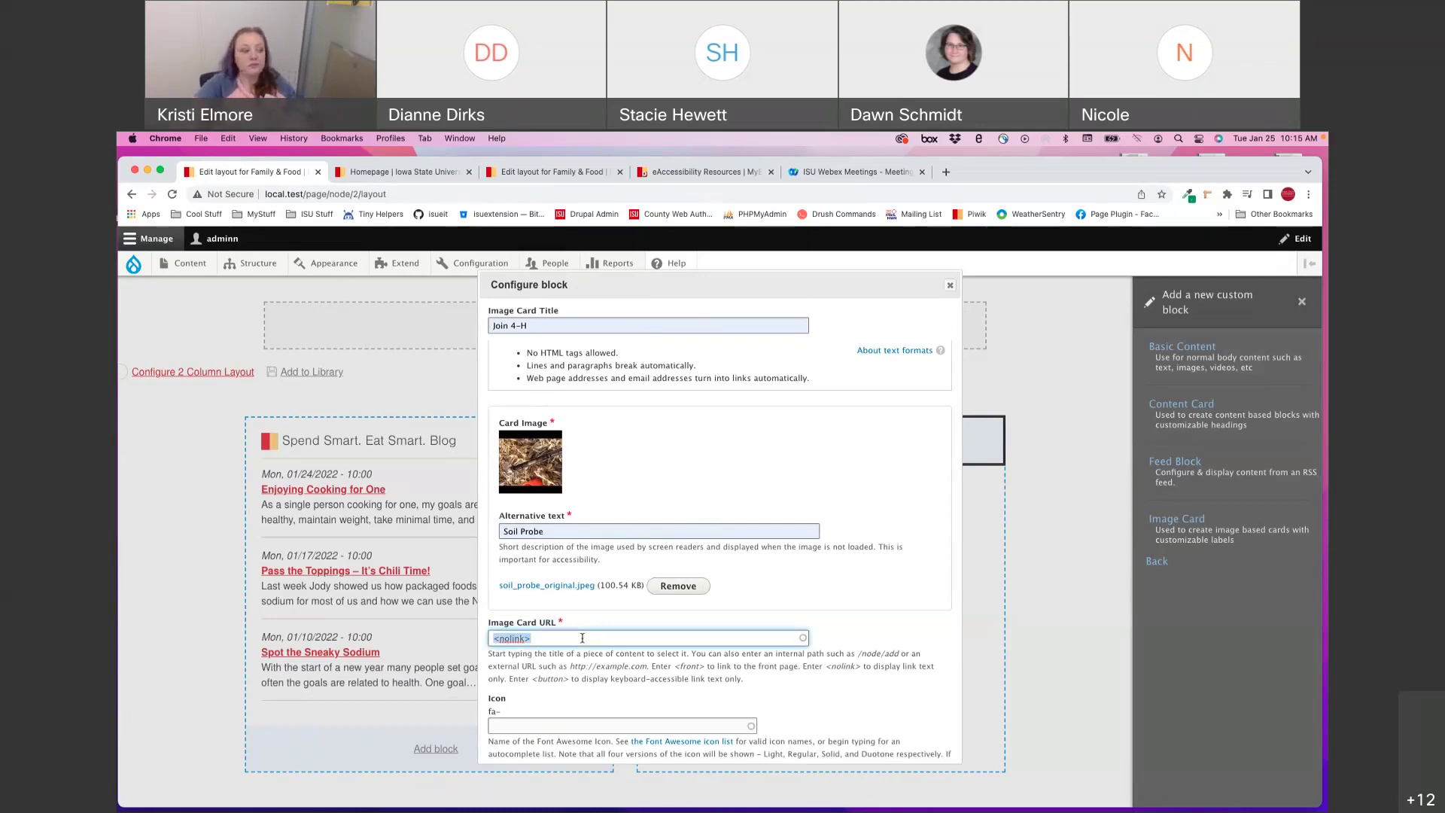
# Step: Set the card's Color Style to Green
pyautogui.scroll(-3, 582, 638)
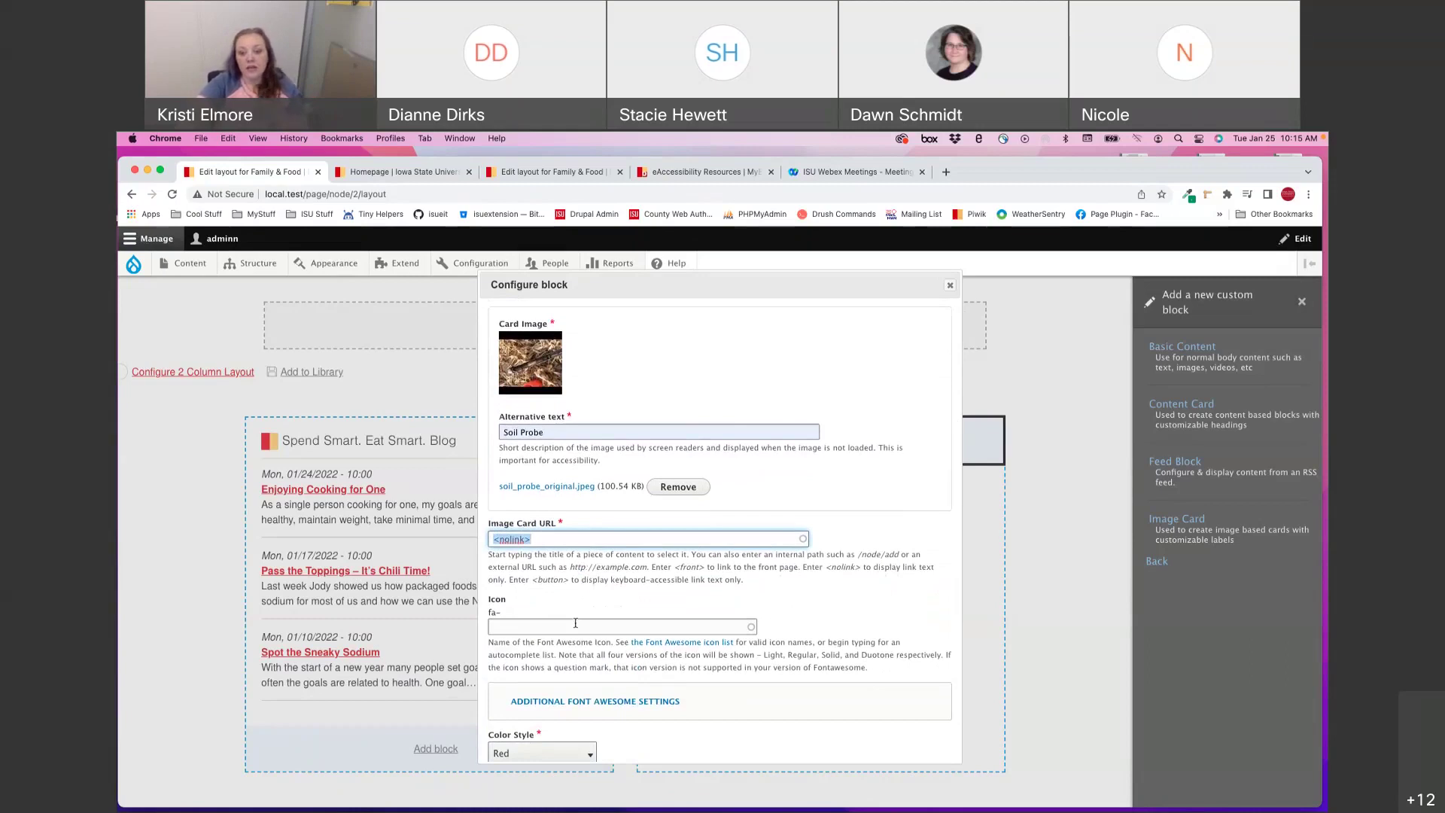
pyautogui.click(575, 623)
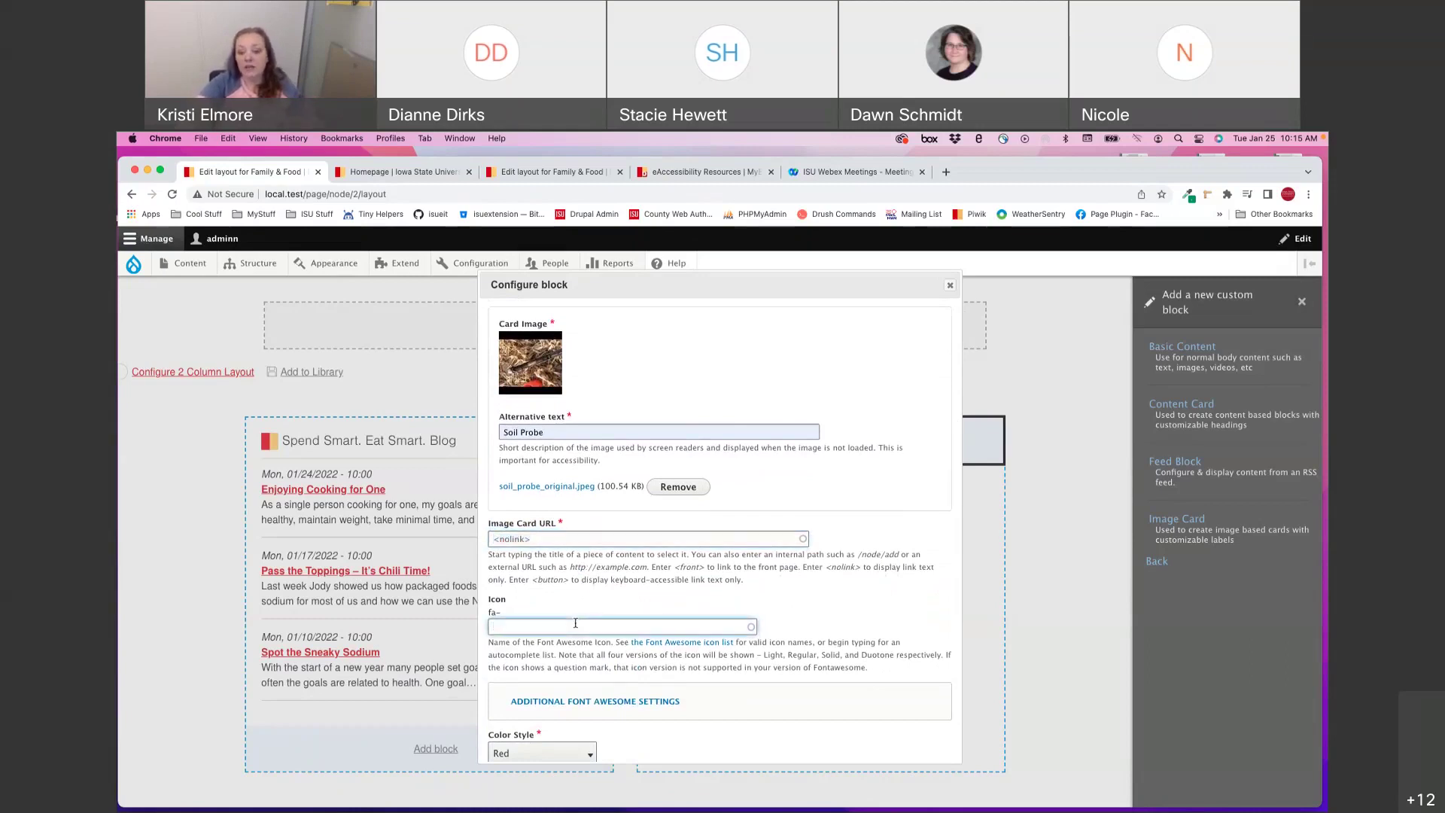
pyautogui.scroll(-3, 595, 633)
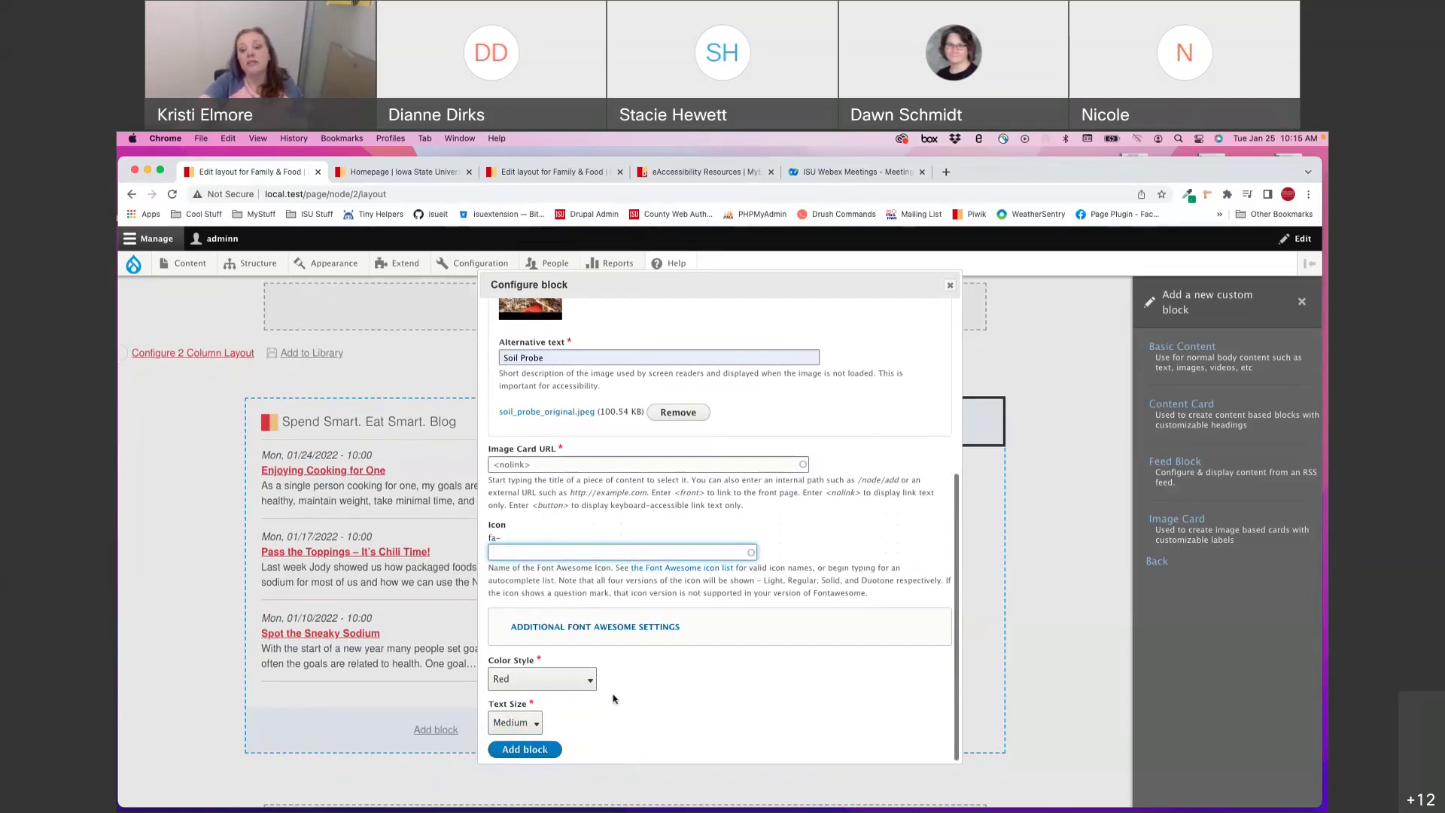
pyautogui.click(569, 691)
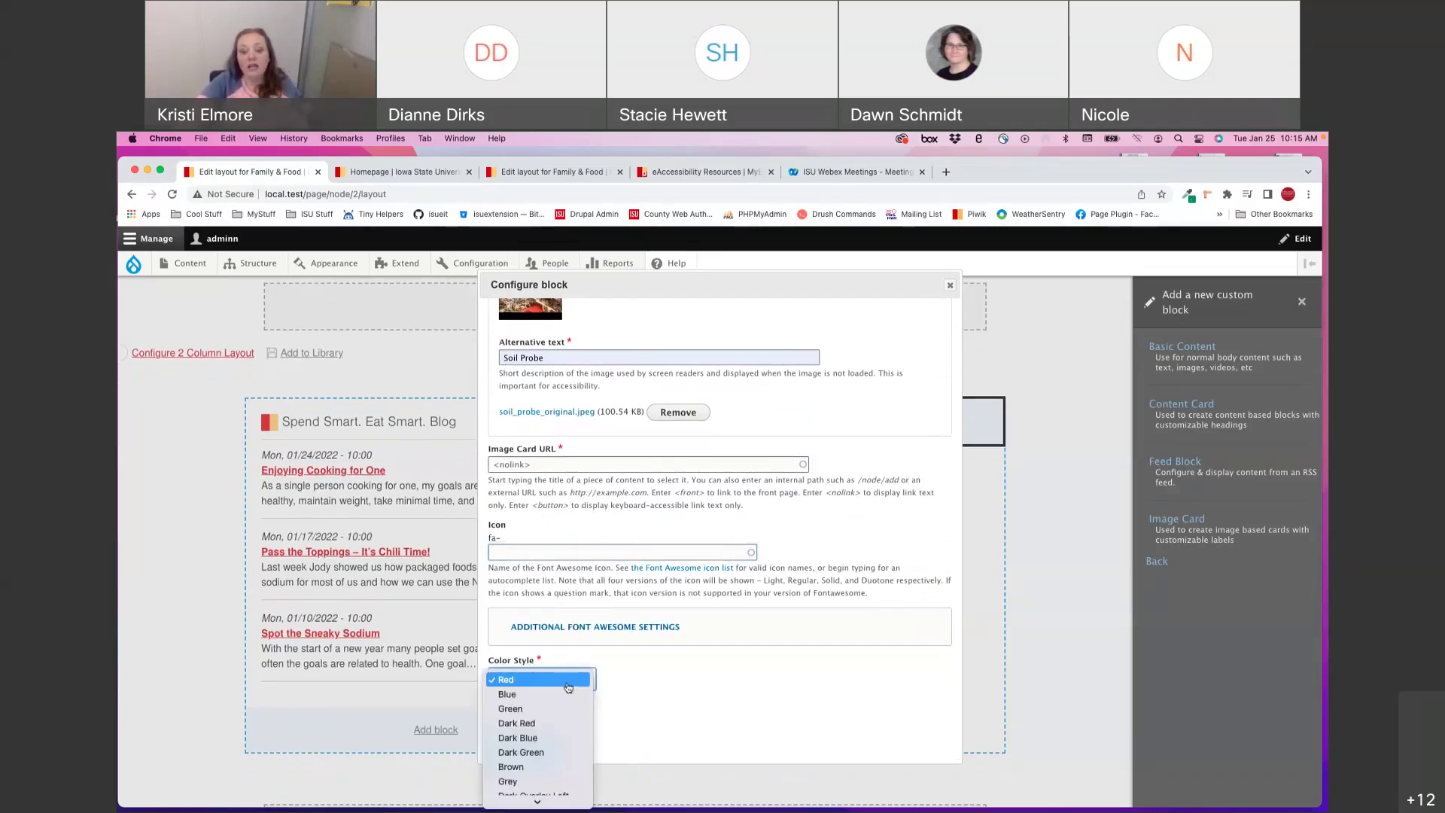
pyautogui.click(558, 709)
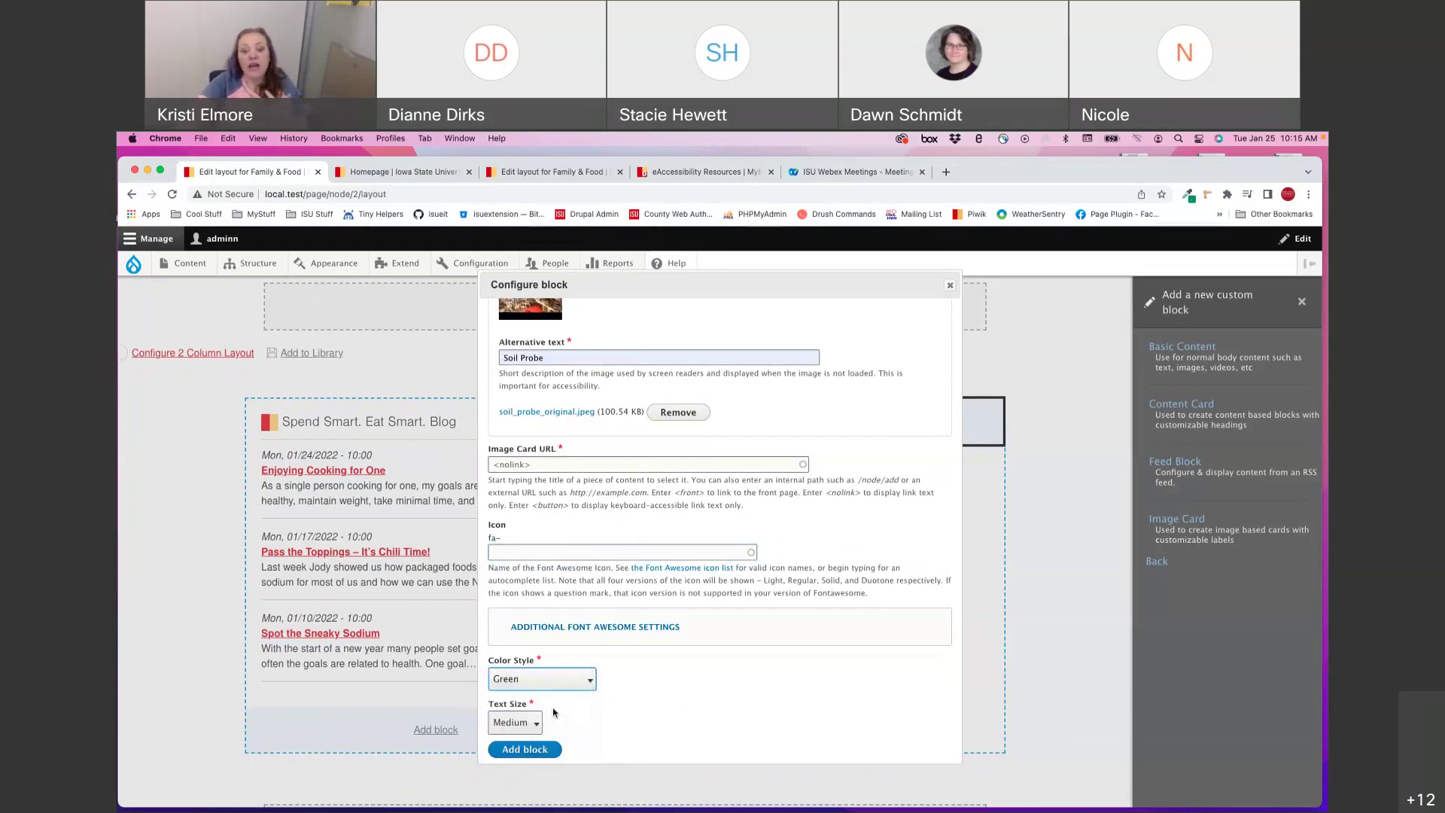
# Step: Save the green Join 4-H soil probe card into the right column next to the feed
pyautogui.click(537, 749)
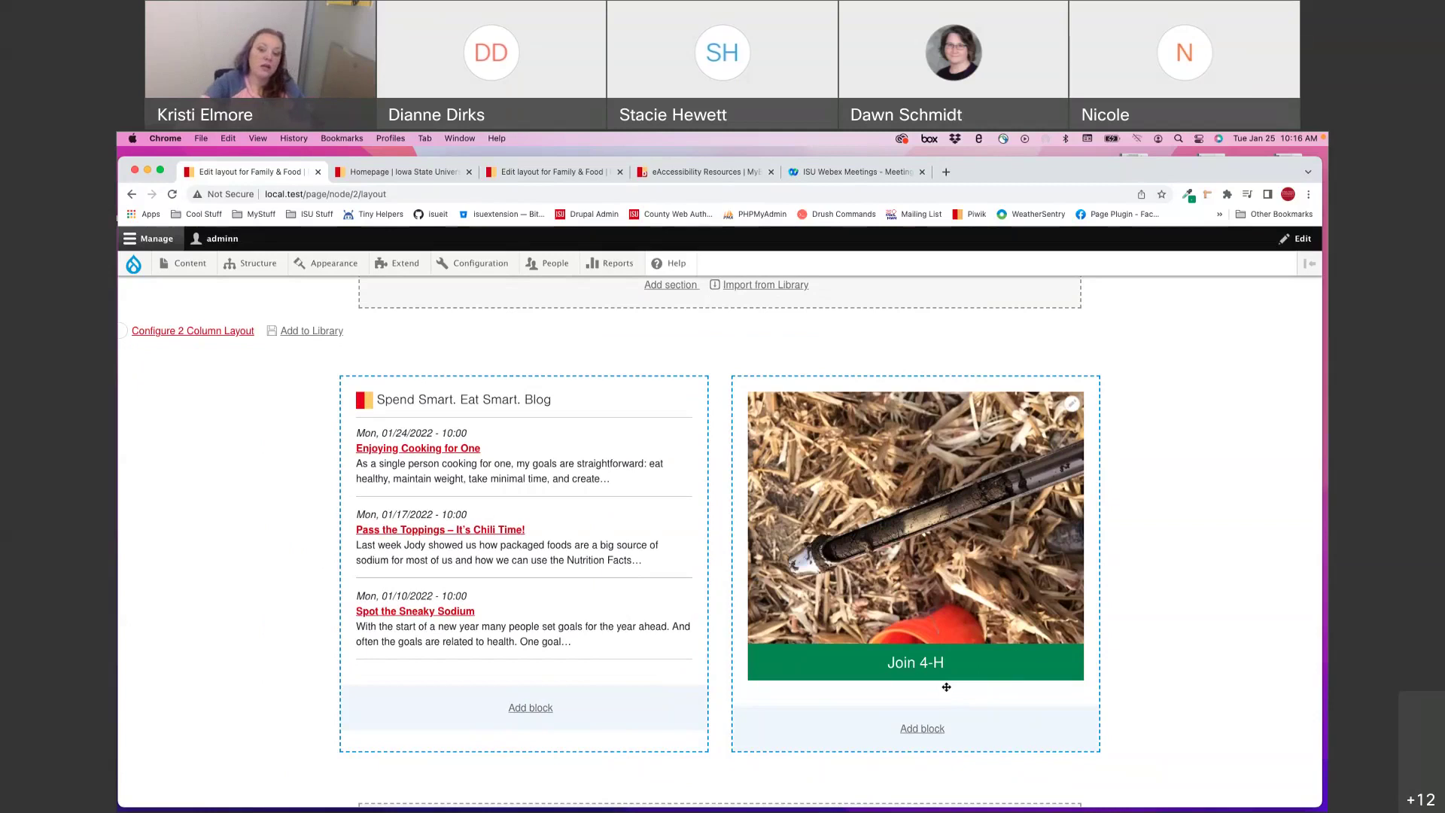
pyautogui.scroll(3, 947, 687)
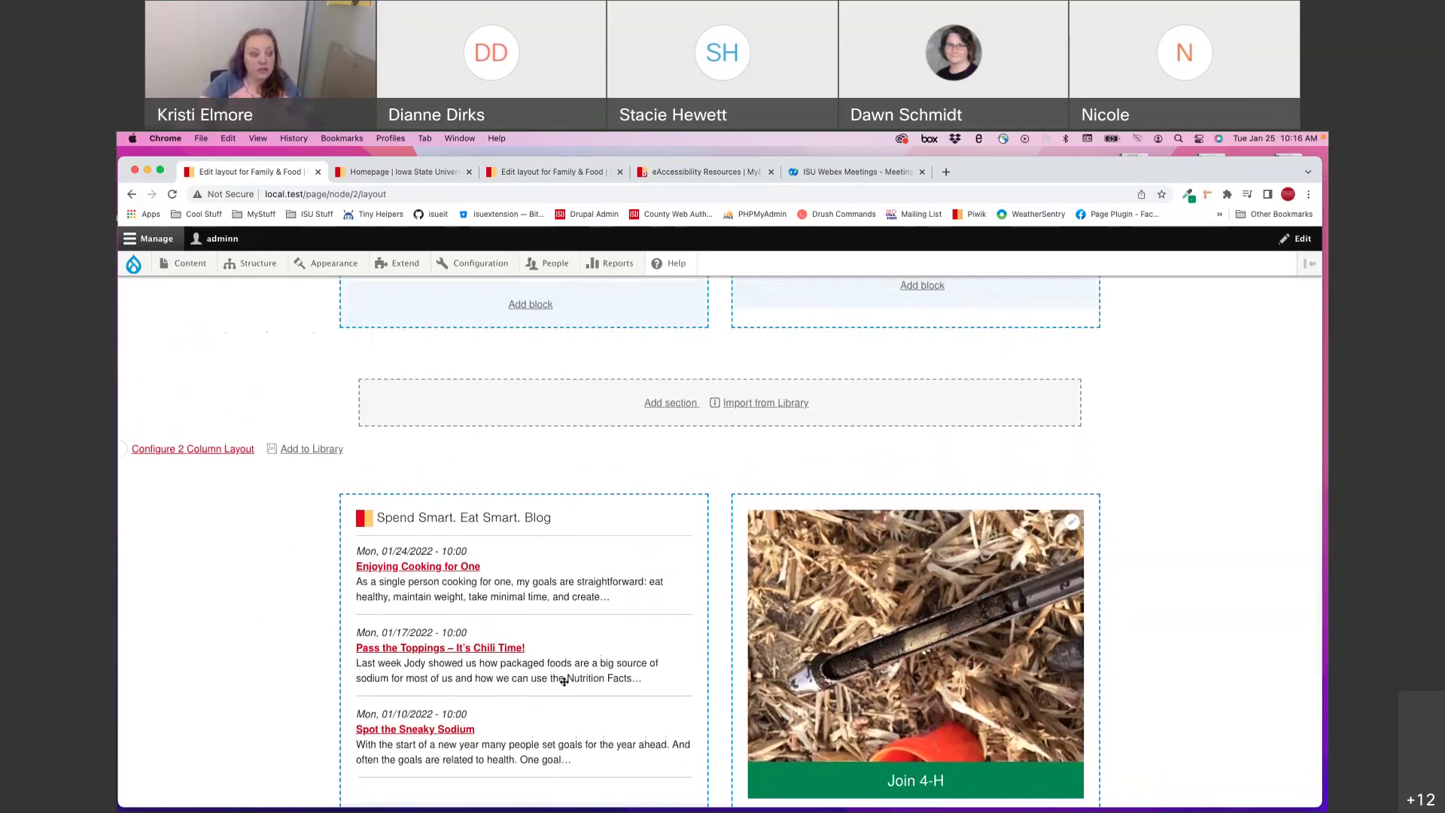